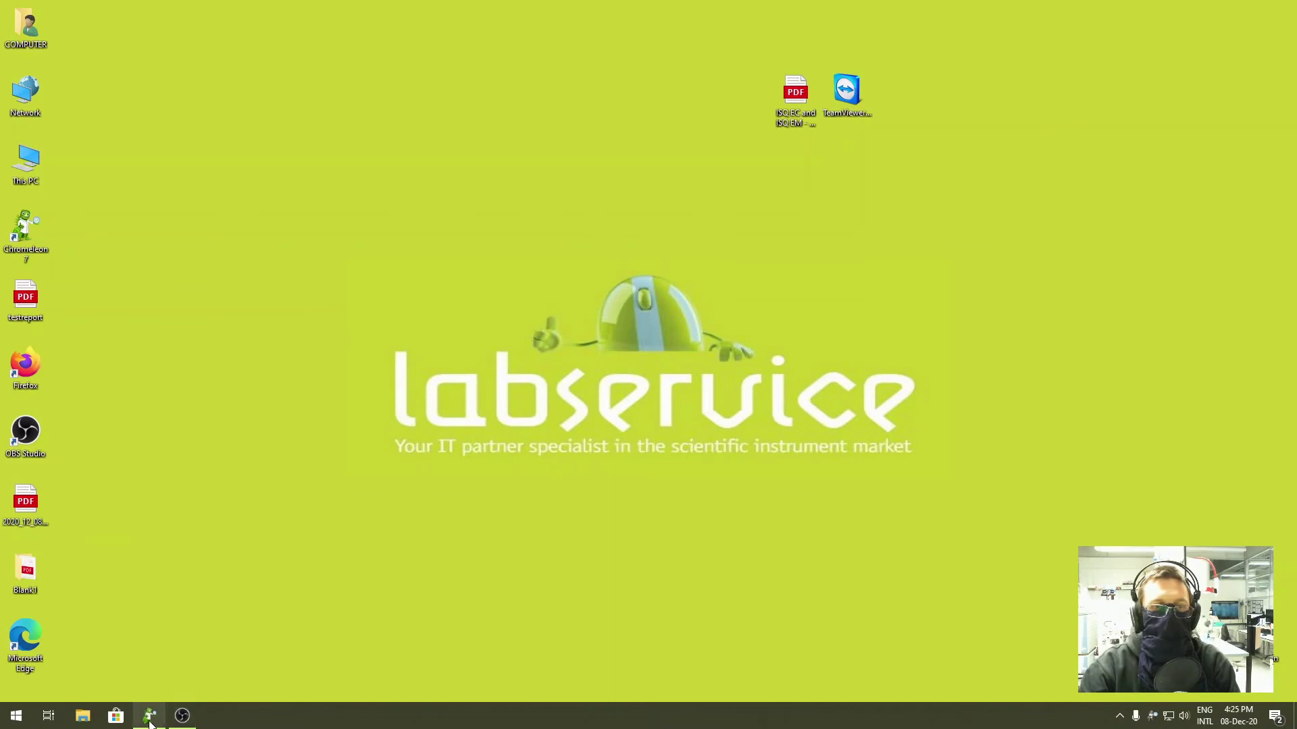
Restart Chromeleon 7 and collapse the Data tree to ChromeleonLocal's top-level folders.
click(150, 718)
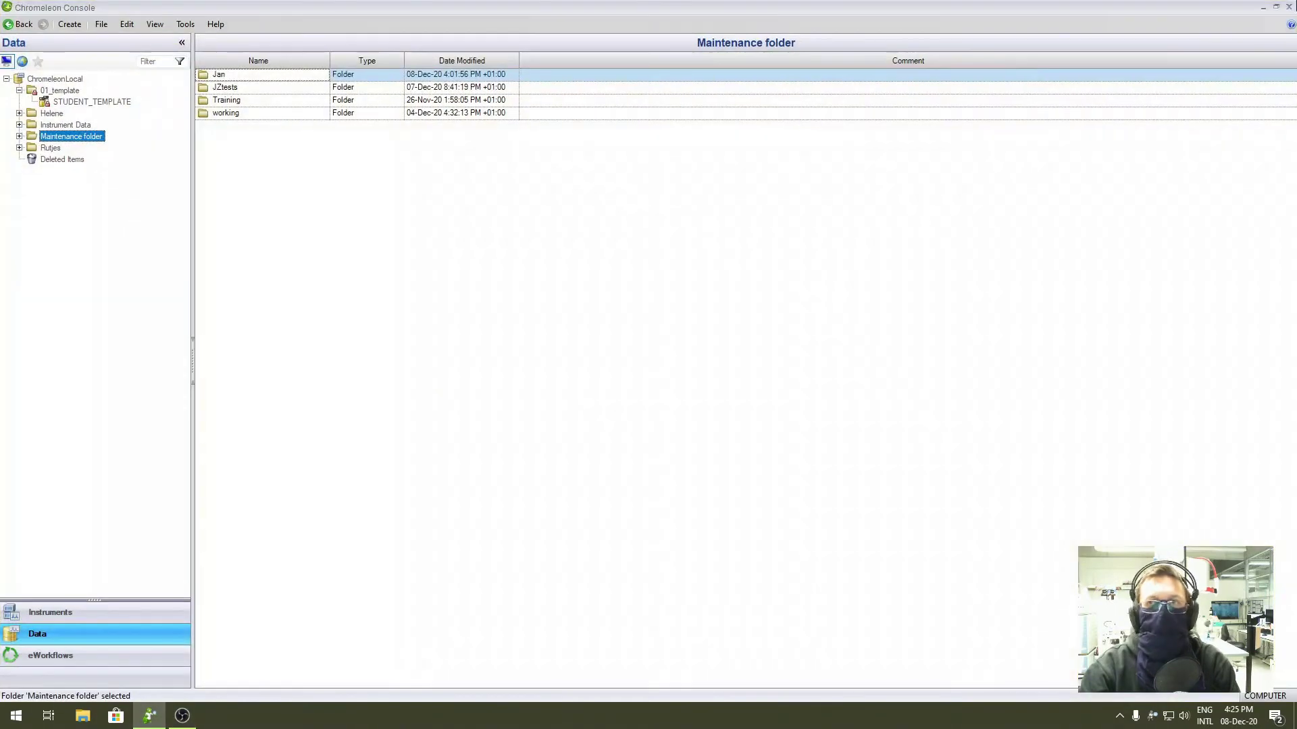
click(1289, 7)
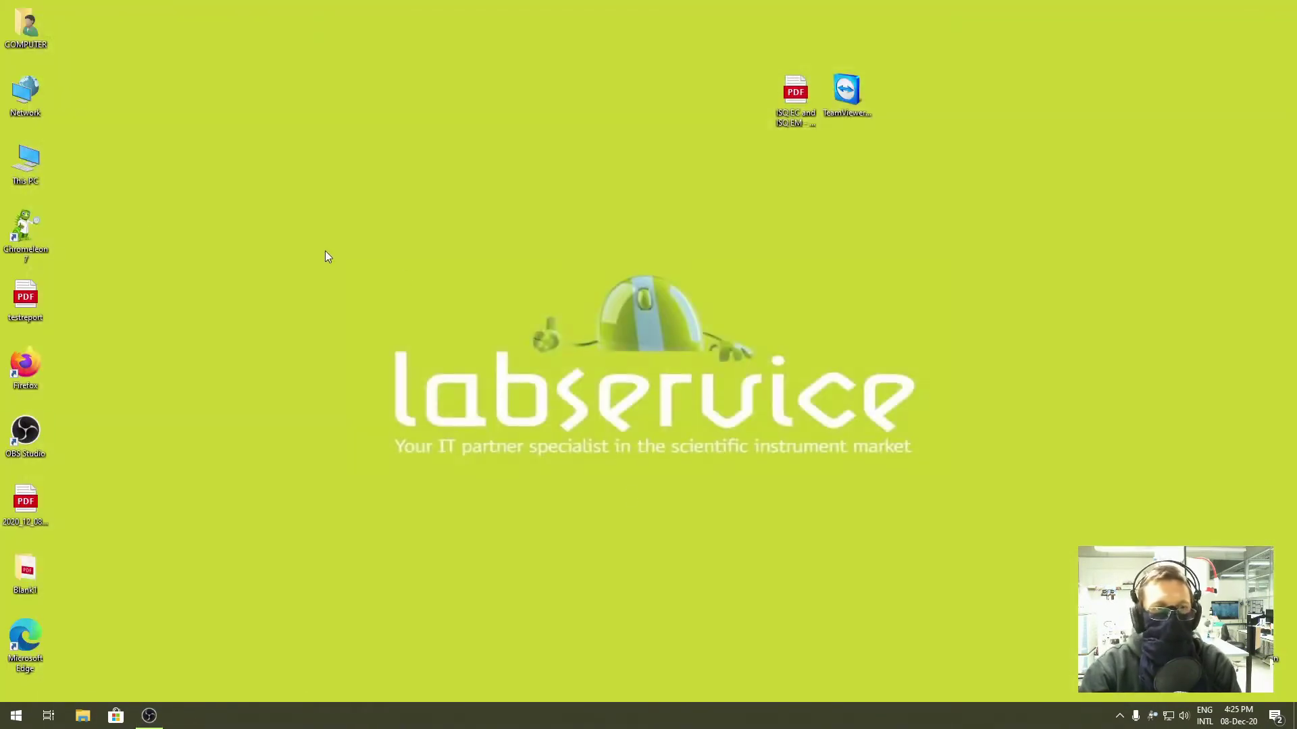
click(36, 226)
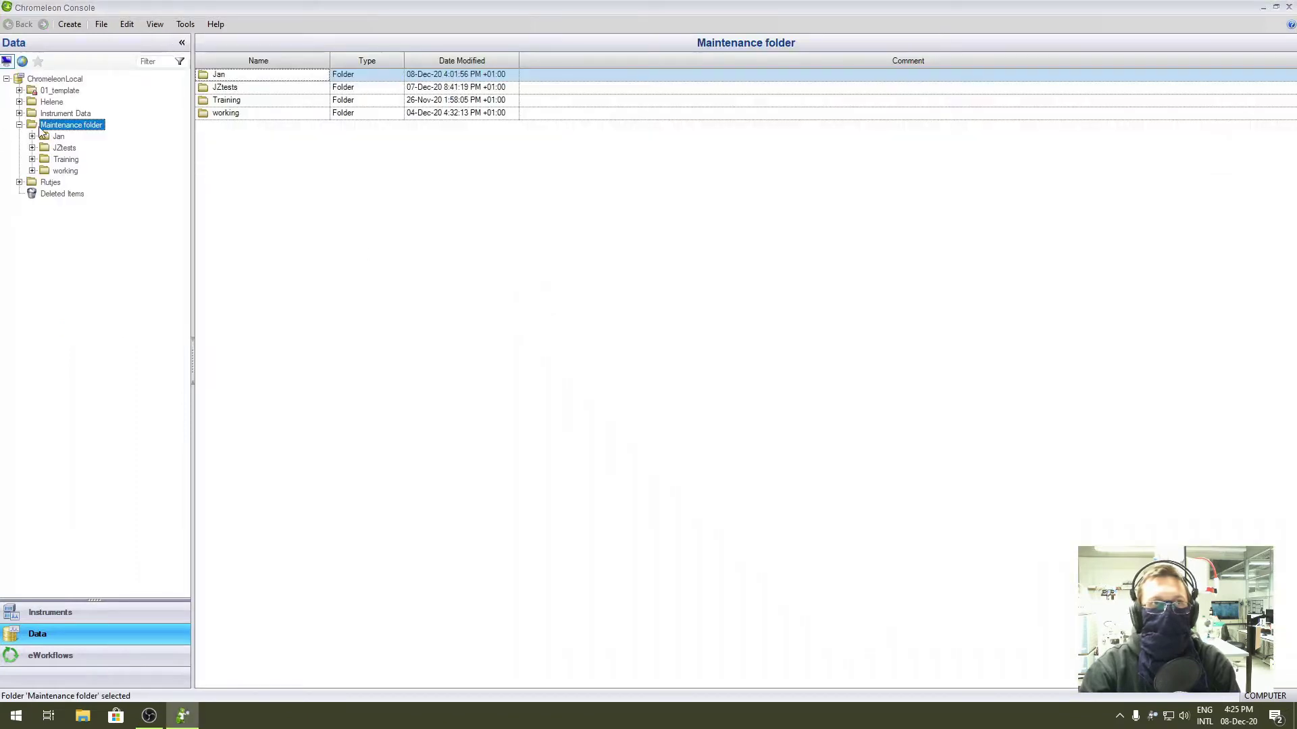
click(19, 125)
click(59, 81)
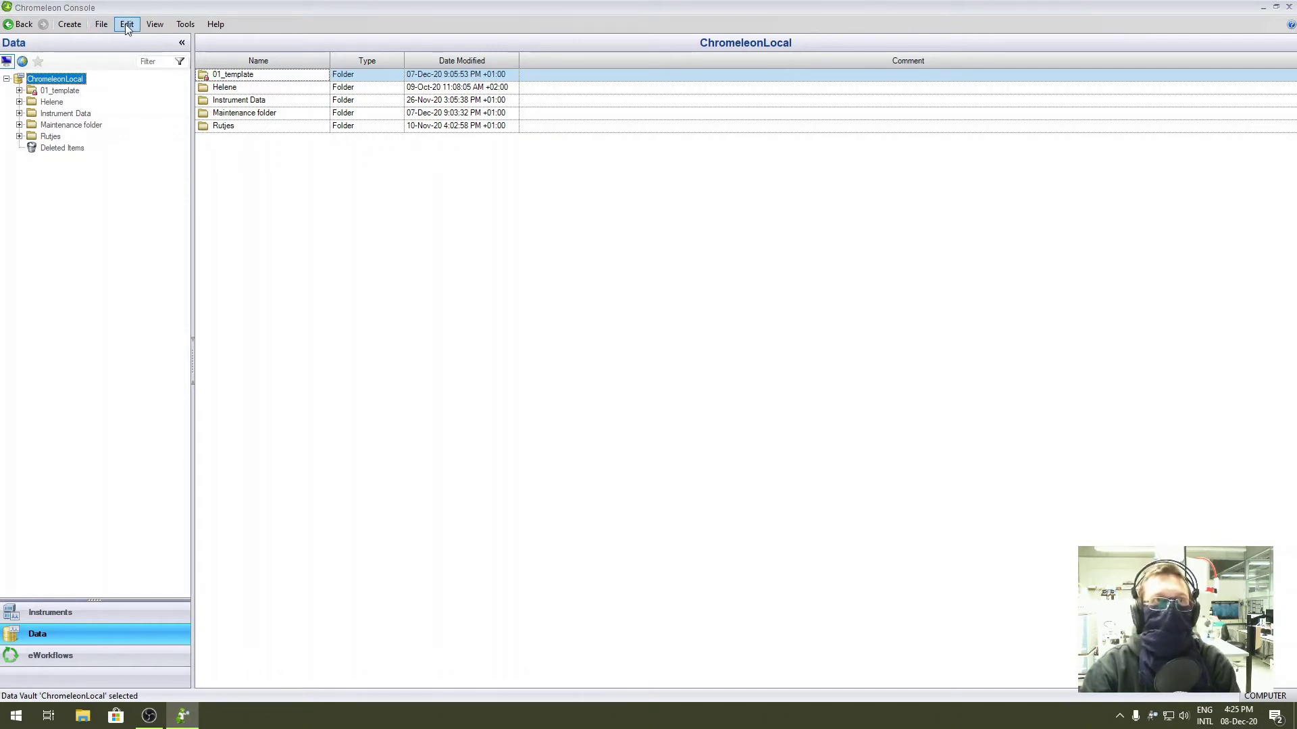
Create a new top-level folder named Amazing_group under ChromeleonLocal.
right_click(51, 82)
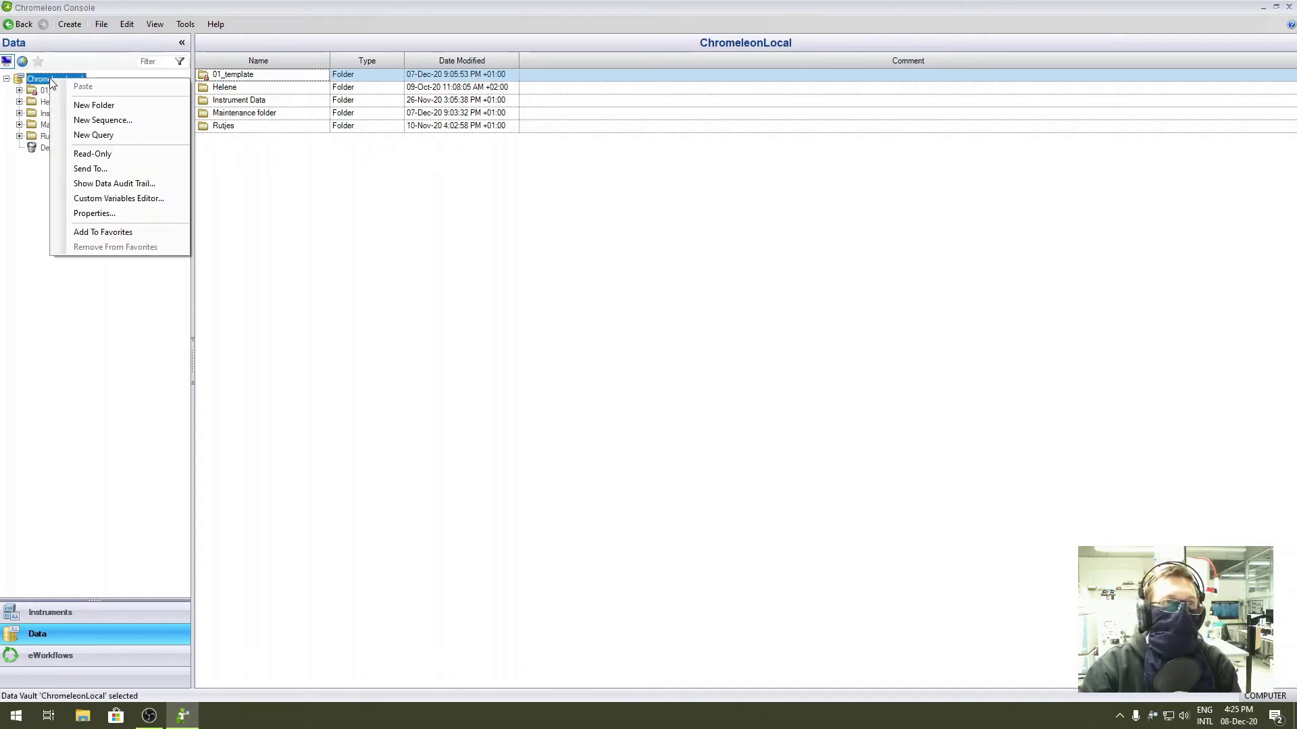
click(95, 104)
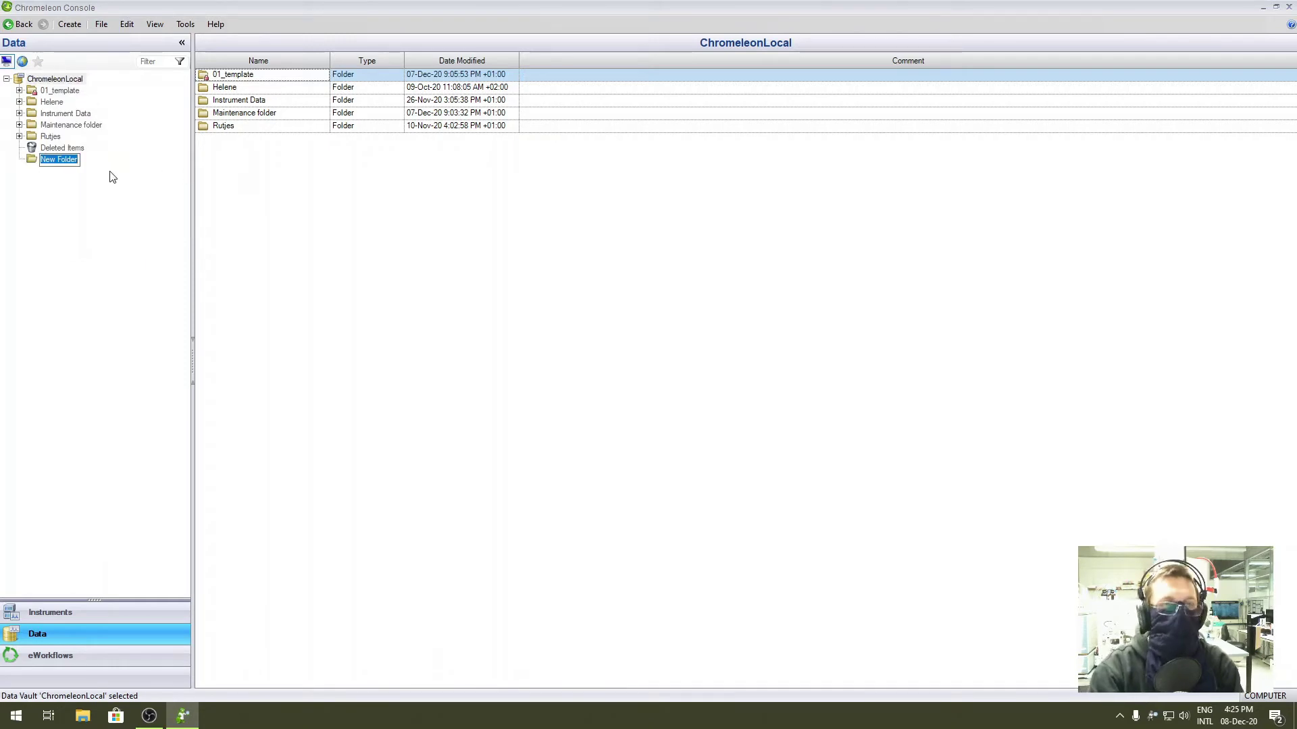
text(Ama)
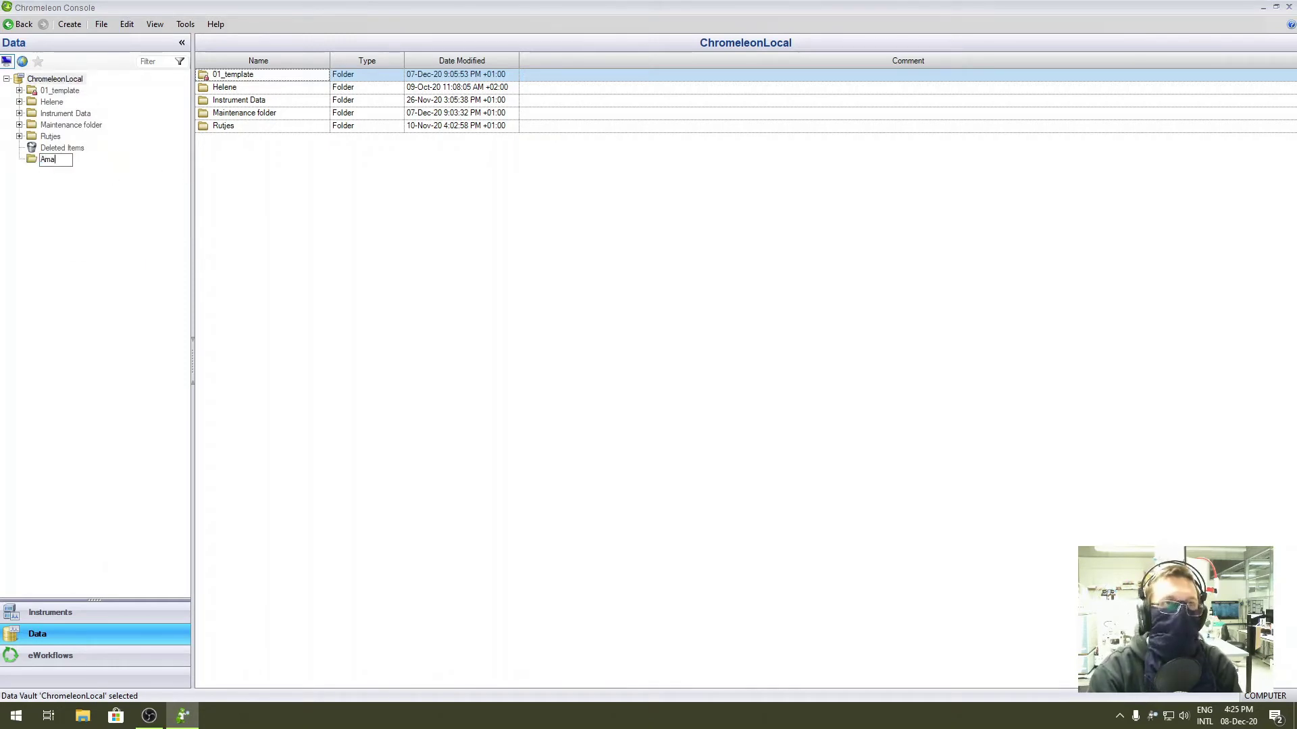
text(zing_group)
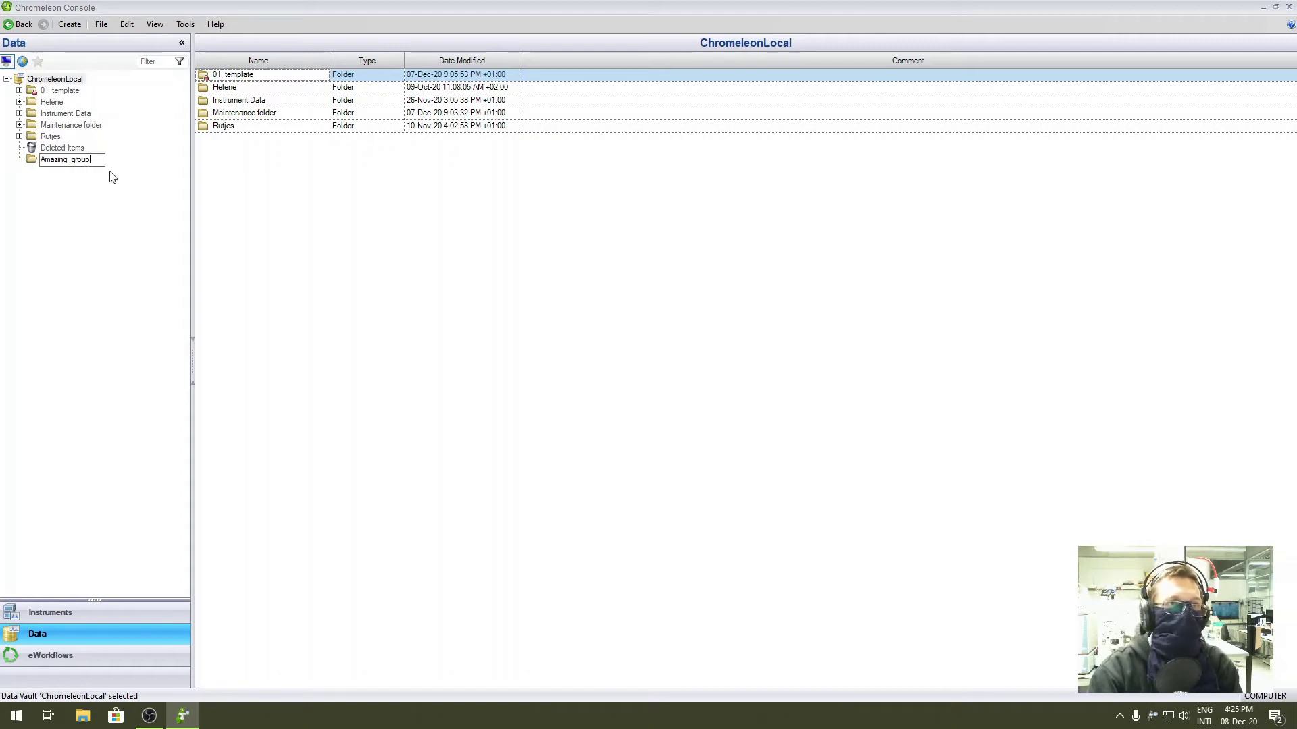
key(Return)
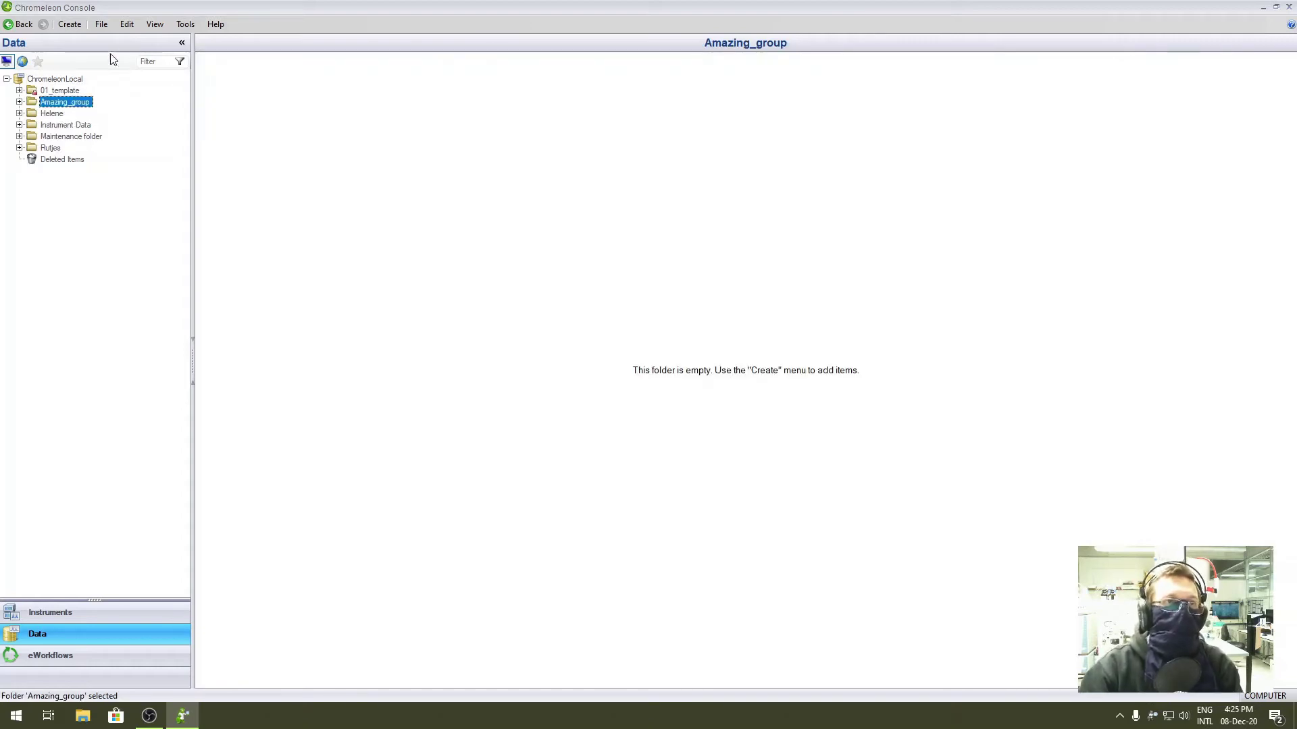
Create a subfolder inside Amazing_group named after the student.
right_click(61, 103)
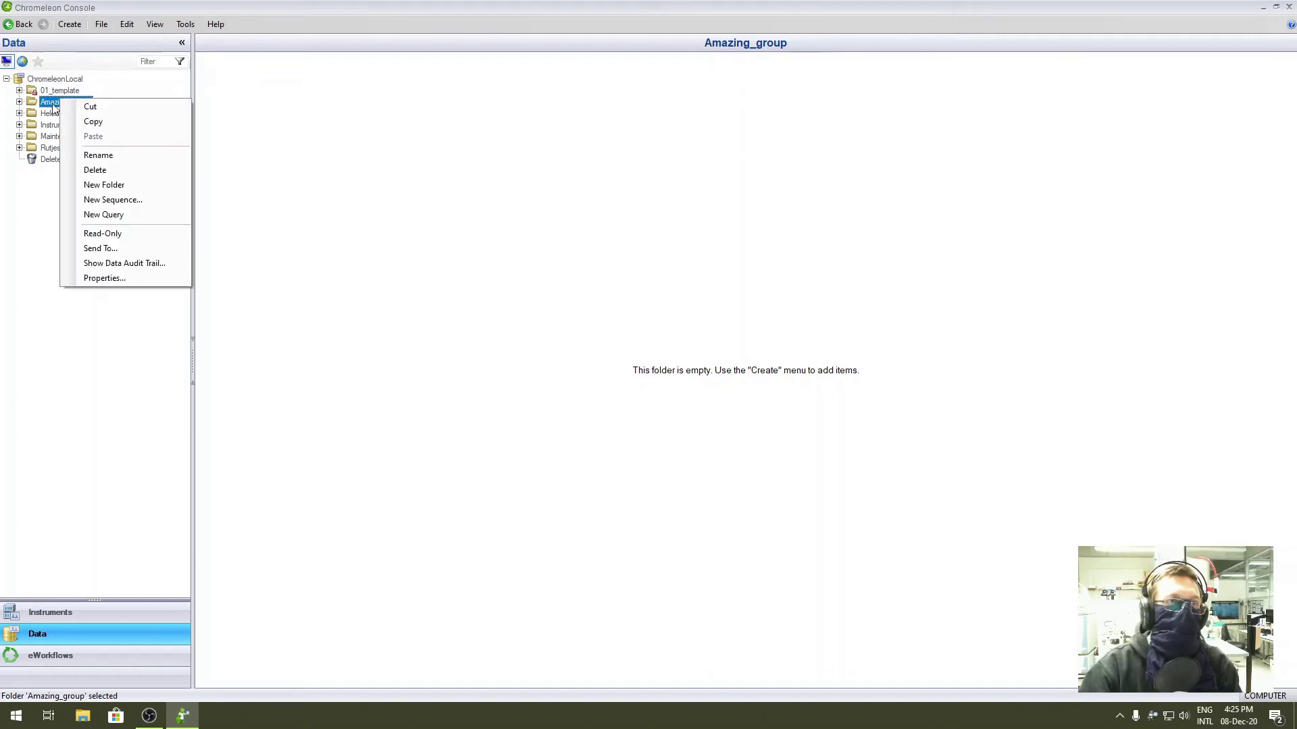
click(69, 27)
click(70, 26)
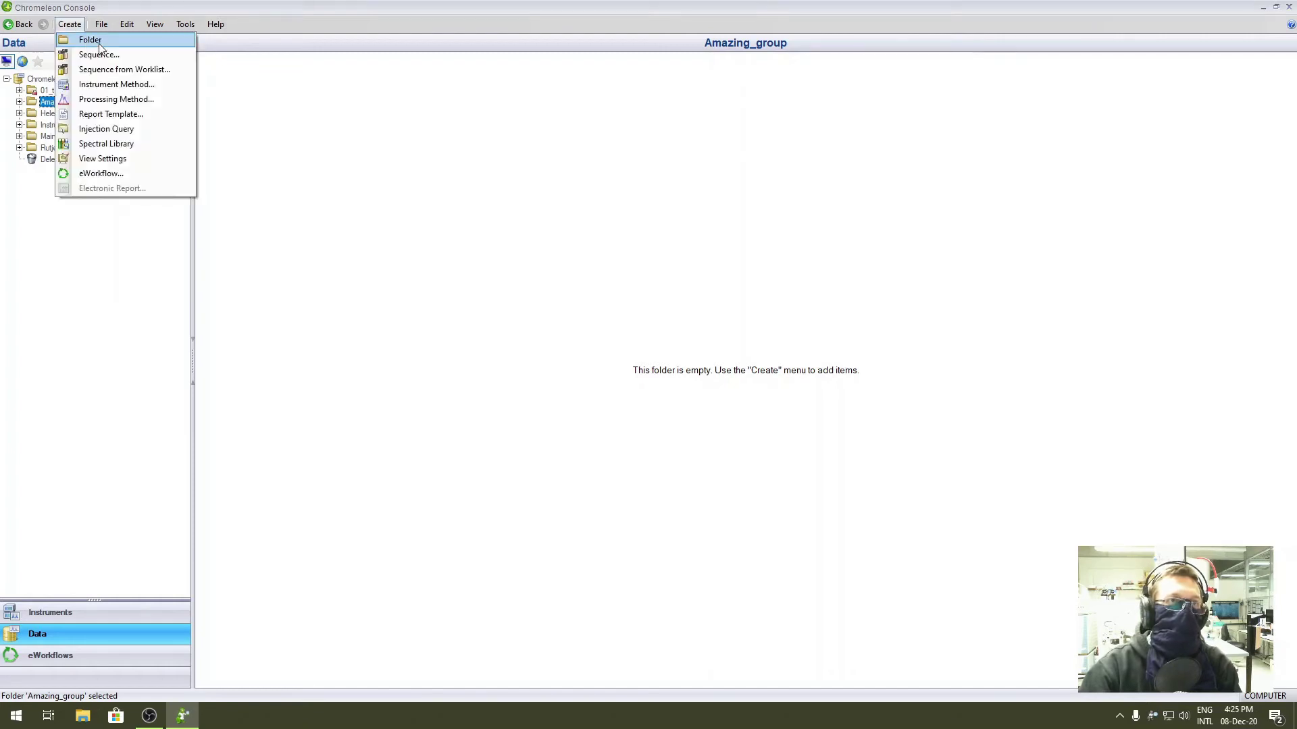
click(84, 38)
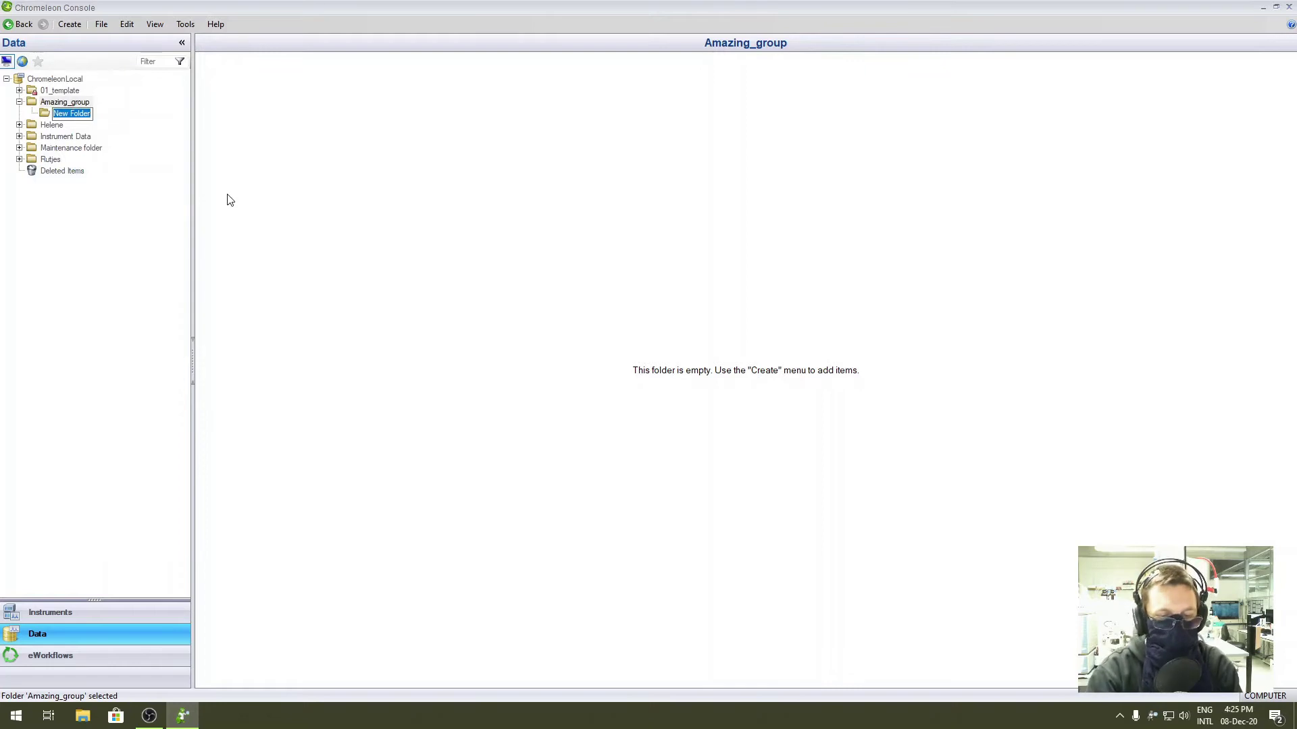
text(John)
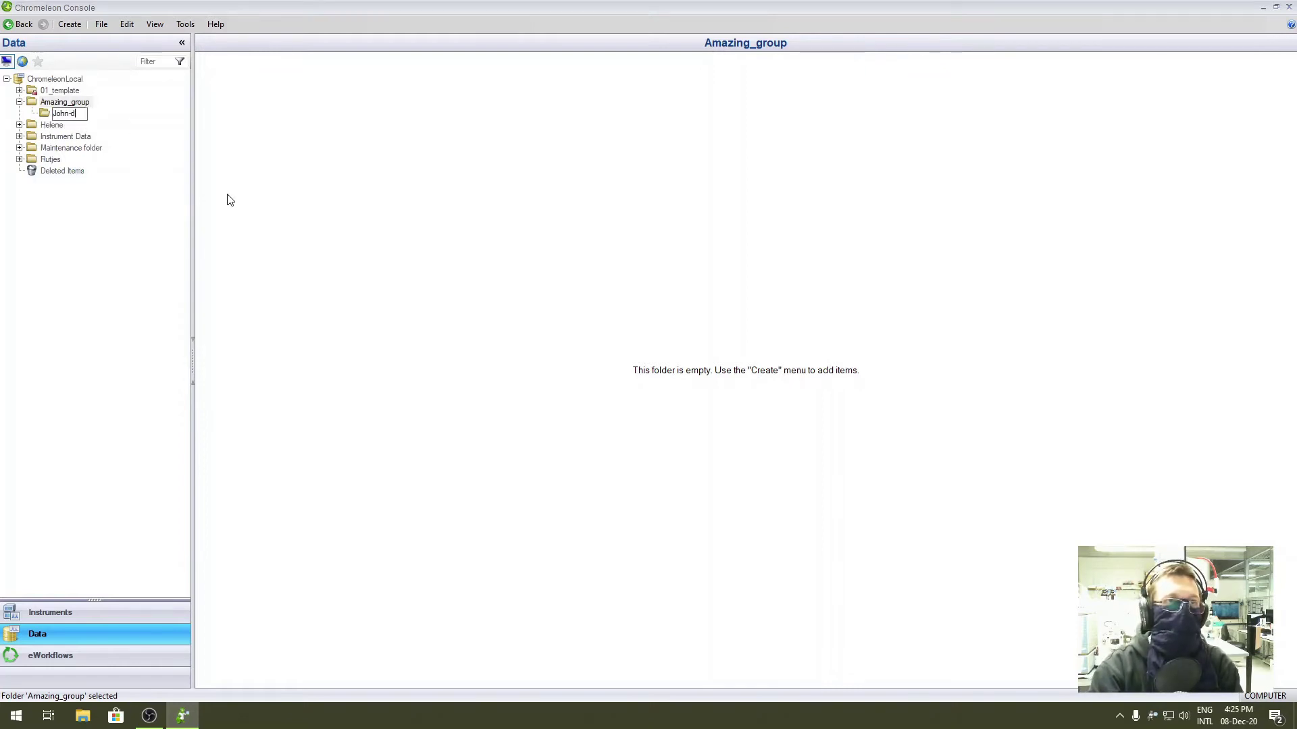
text(_Doe)
key(Return)
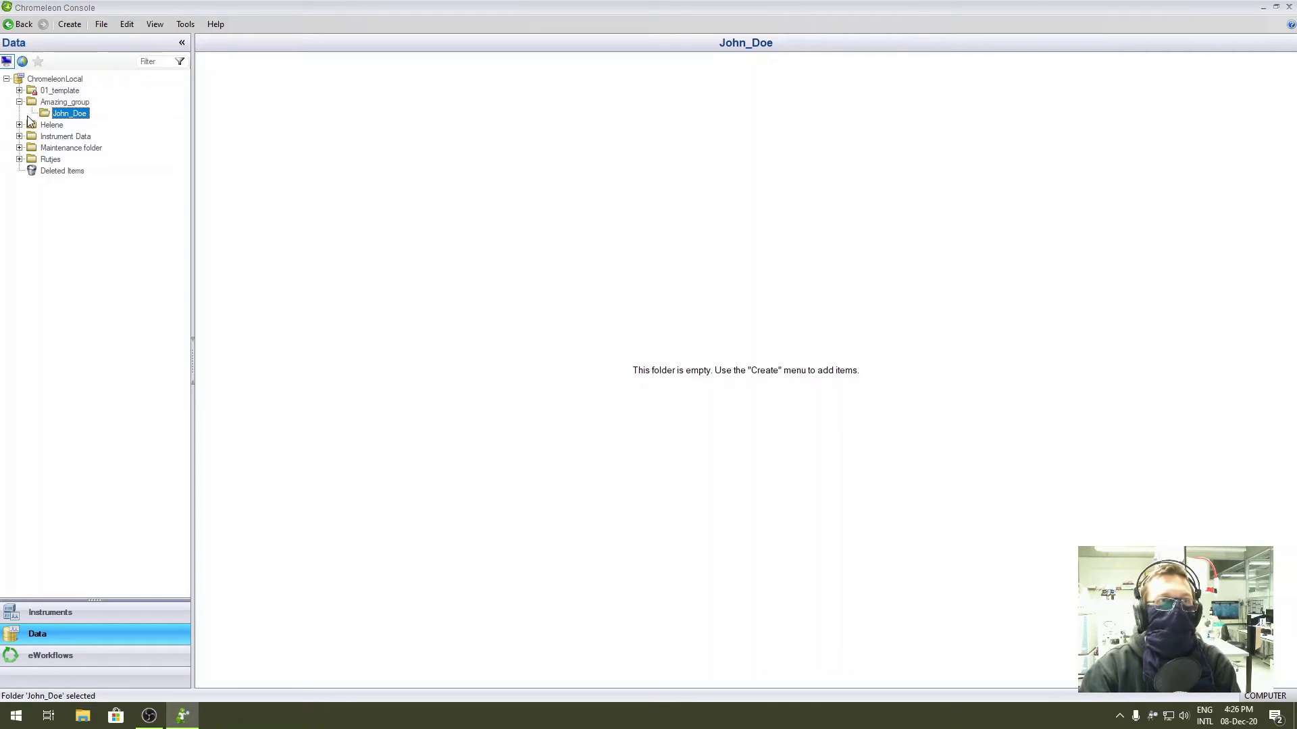
Copy the STUDENT_TEMPLATE sequence from 01_template into the student's subfolder.
click(20, 91)
click(70, 104)
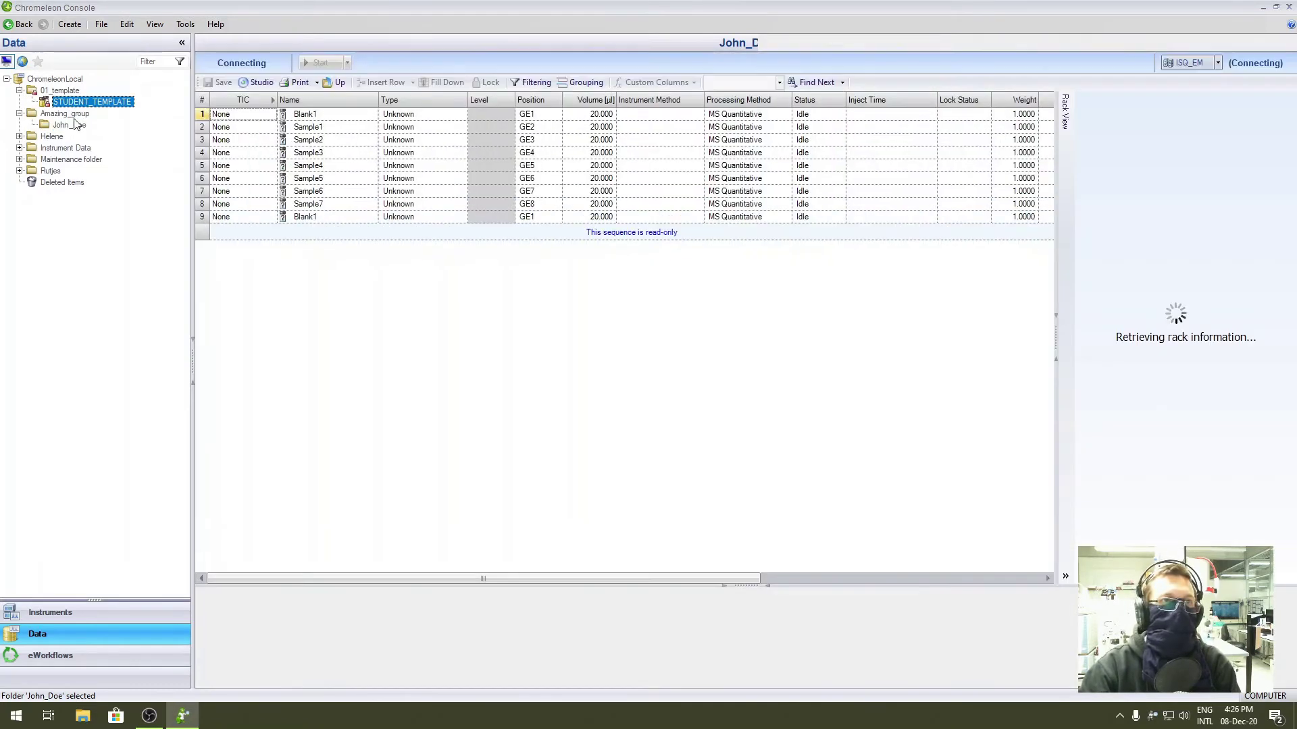
click(70, 125)
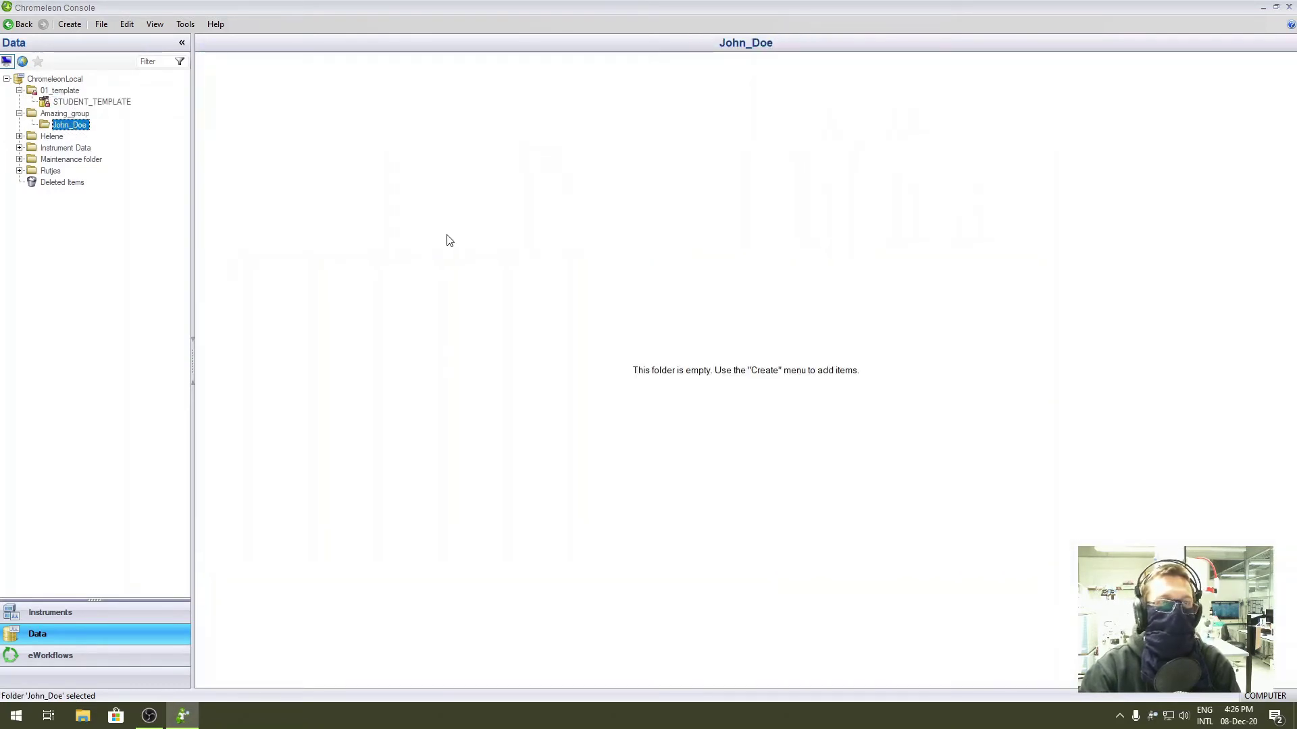
key(ctrl+v)
click(64, 90)
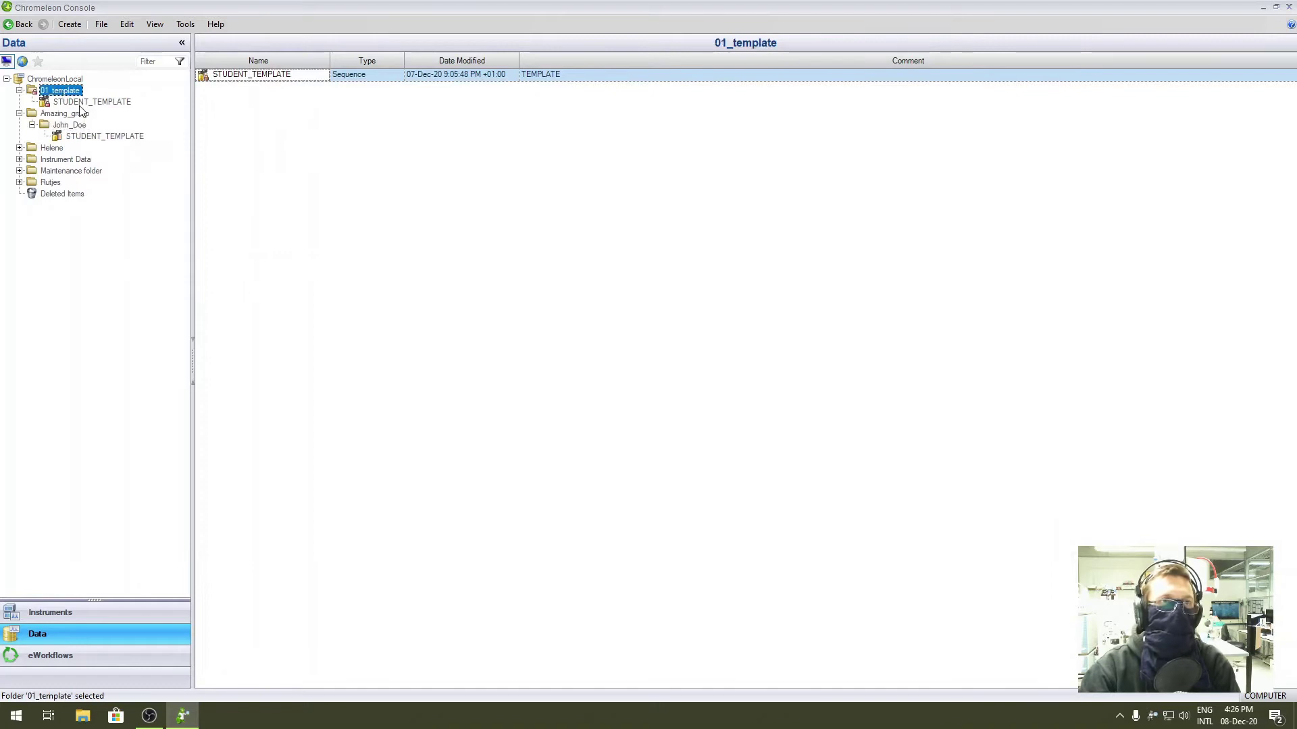
mouse_move(102, 102)
mouse_down()
mouse_move(103, 137)
mouse_move(101, 81)
mouse_up()
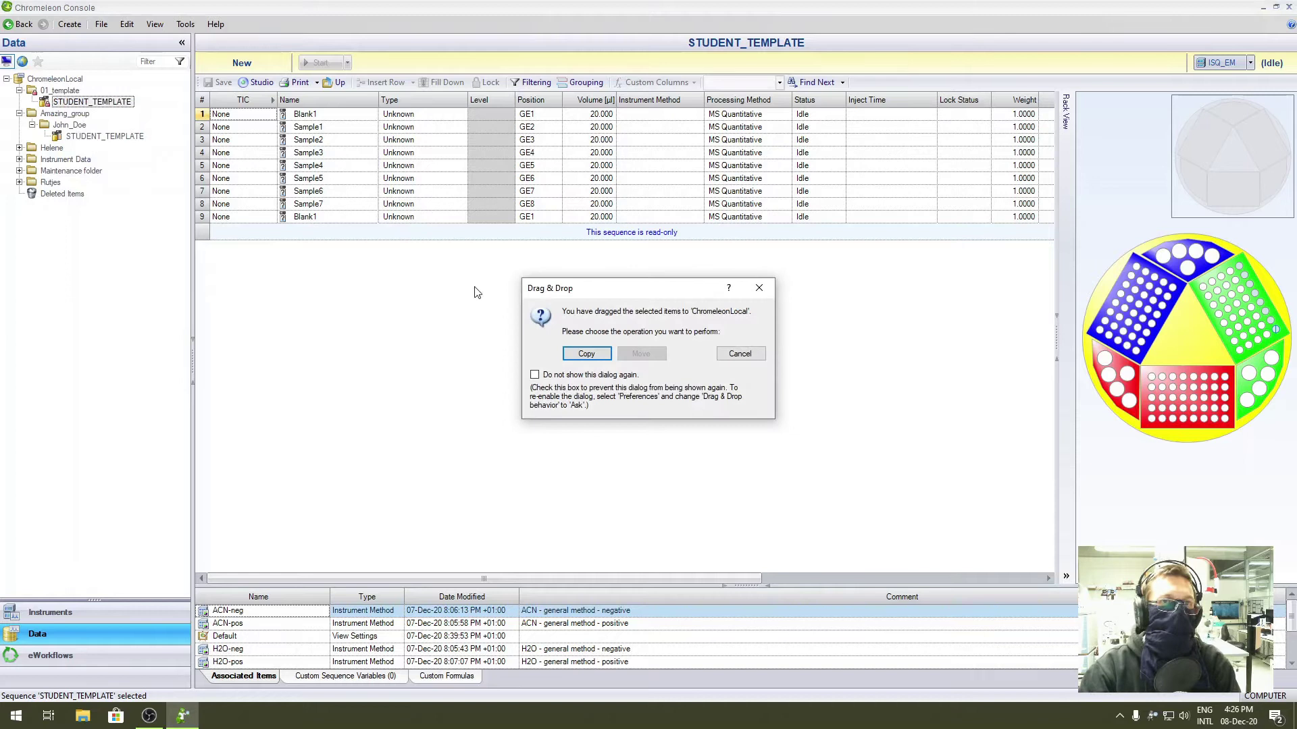
click(743, 357)
Delete injection rows 4–8 from the copy, leaving Blank1, Sample1, Sample2, Blank1.
click(94, 137)
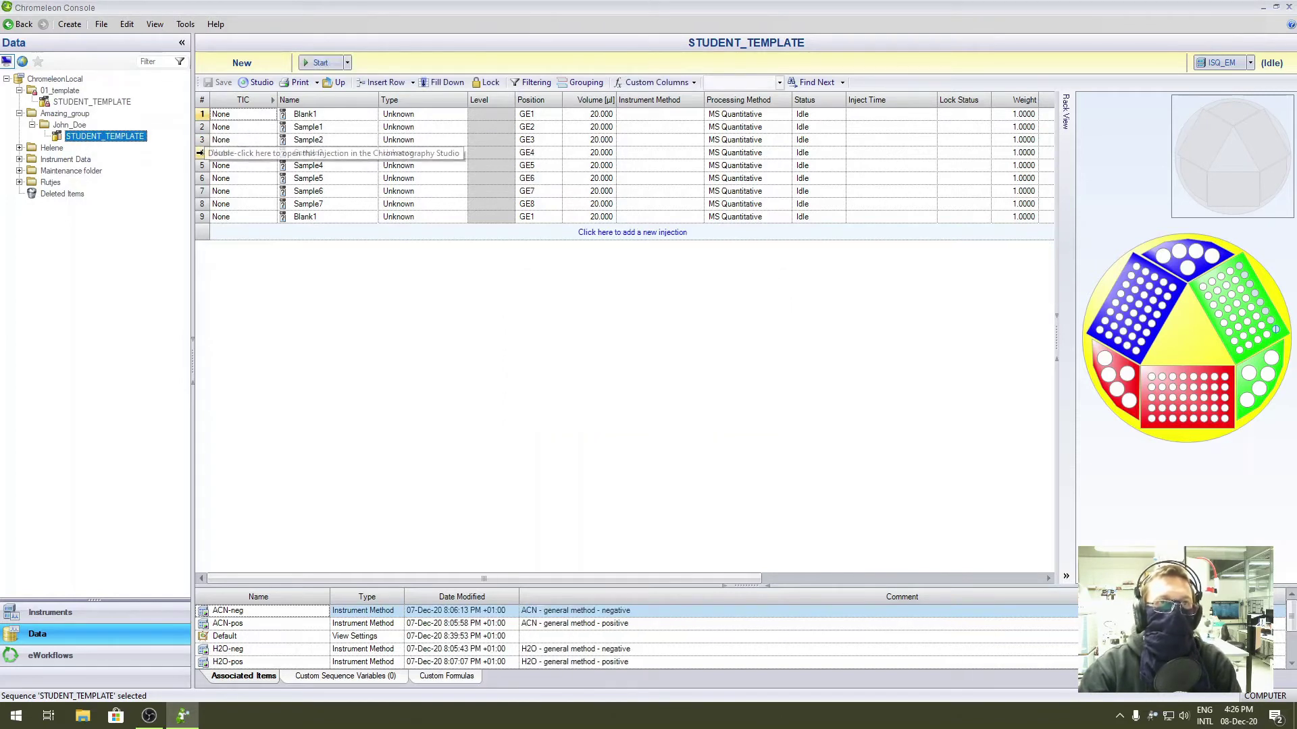
key(Tab)
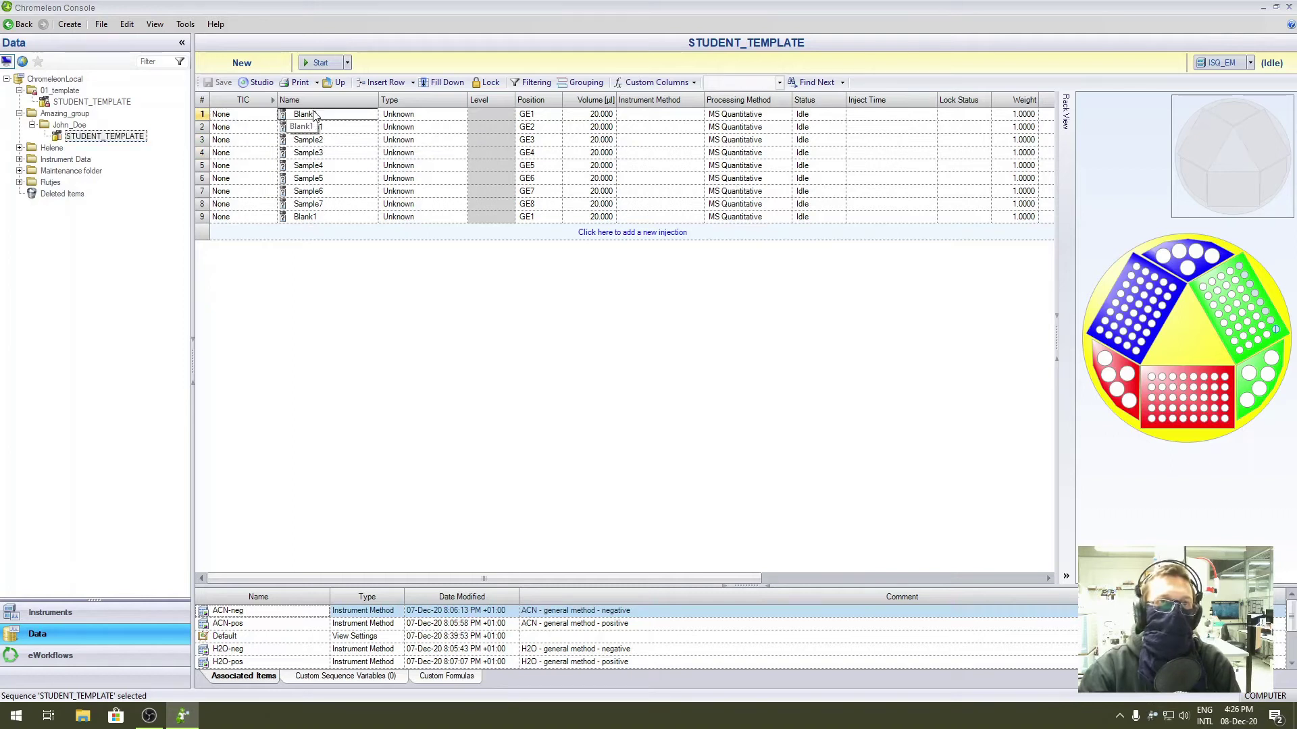
key(Down)
key(Down)
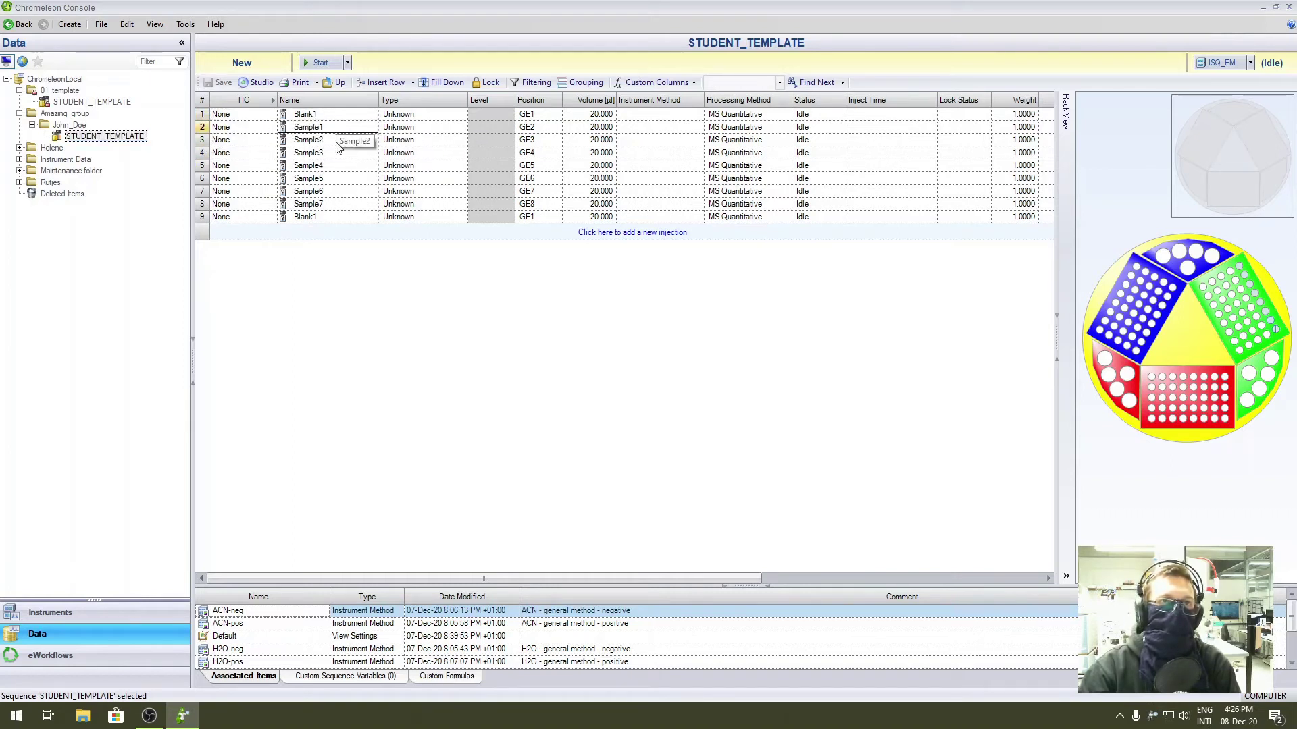
drag(202, 152, 202, 204)
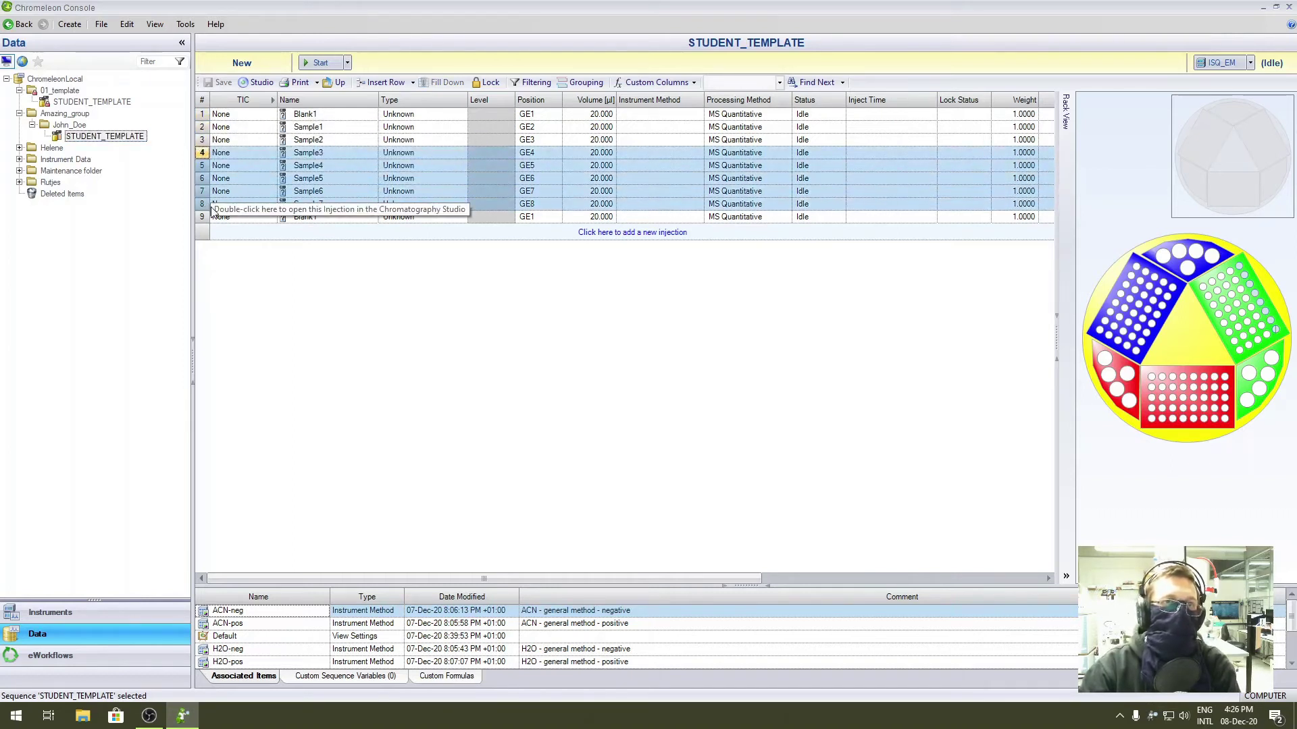
key(Delete)
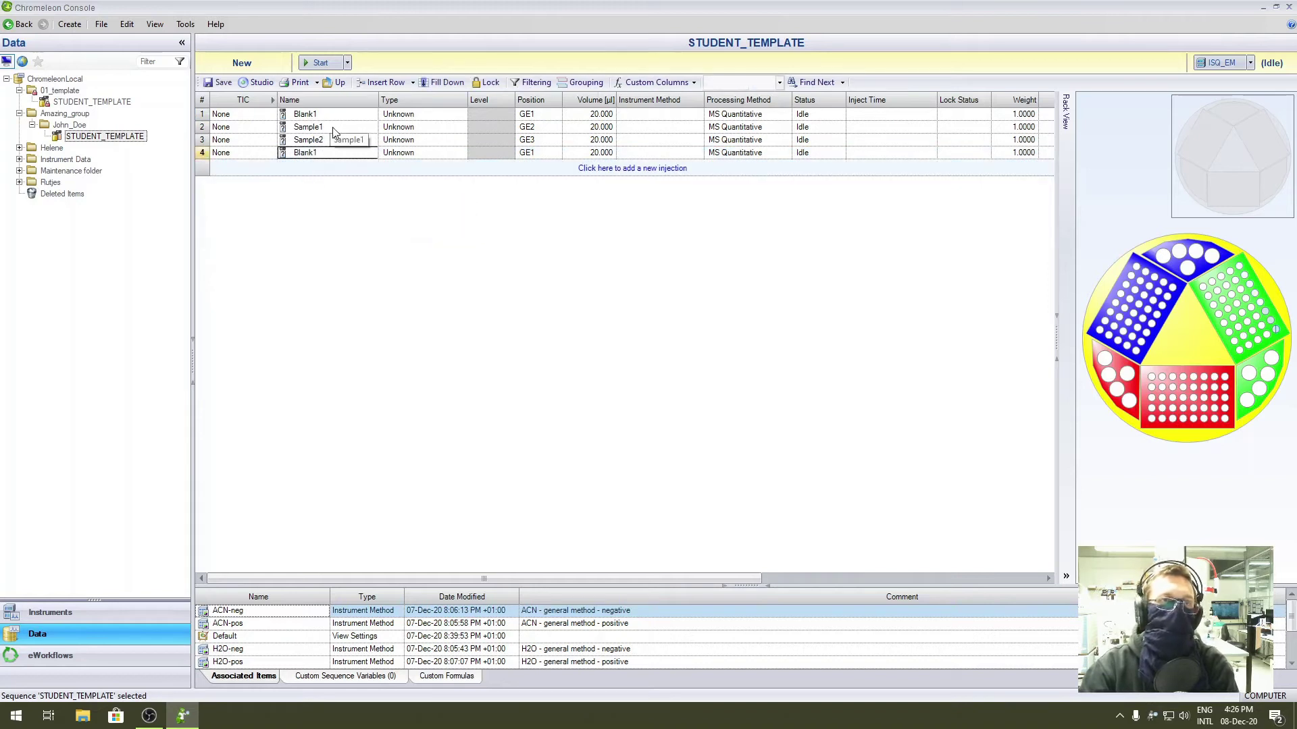
Rename the two sample injections to exp202 and epe202_fr5, then save the sequence.
click(333, 129)
drag(333, 128, 302, 129)
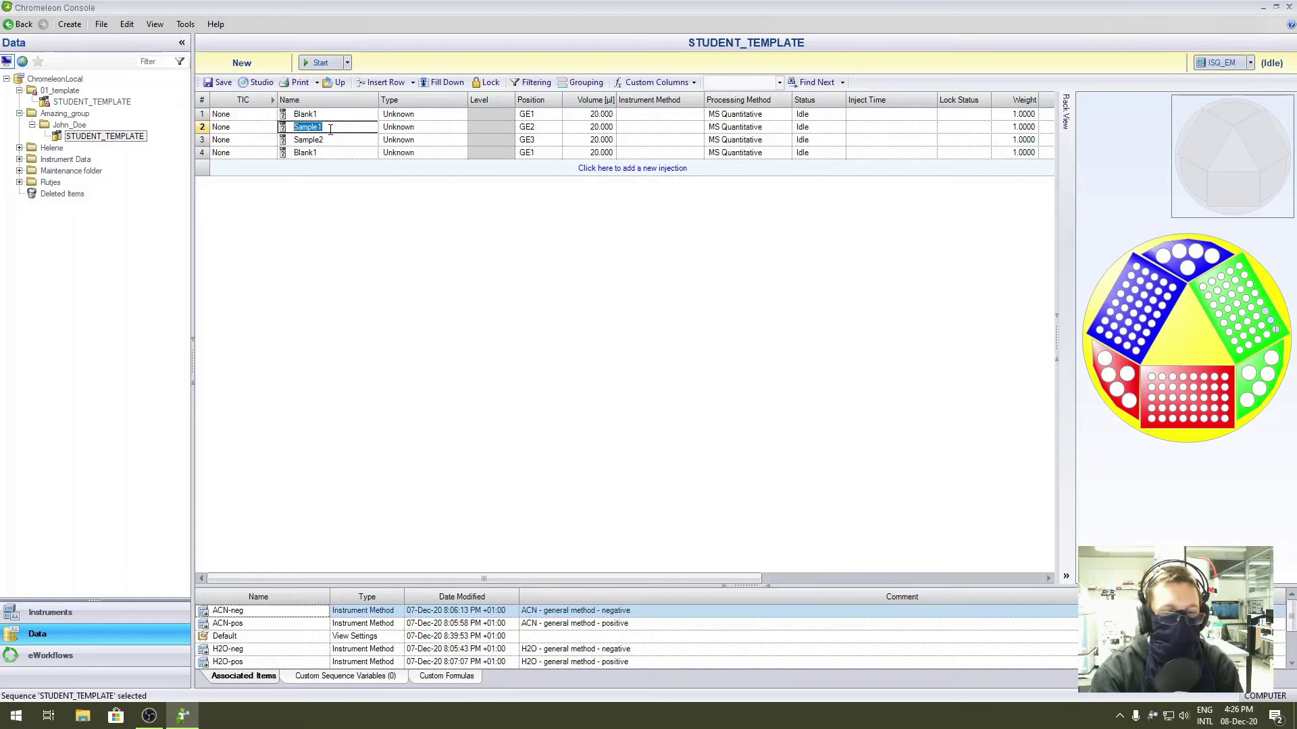
text(exp)
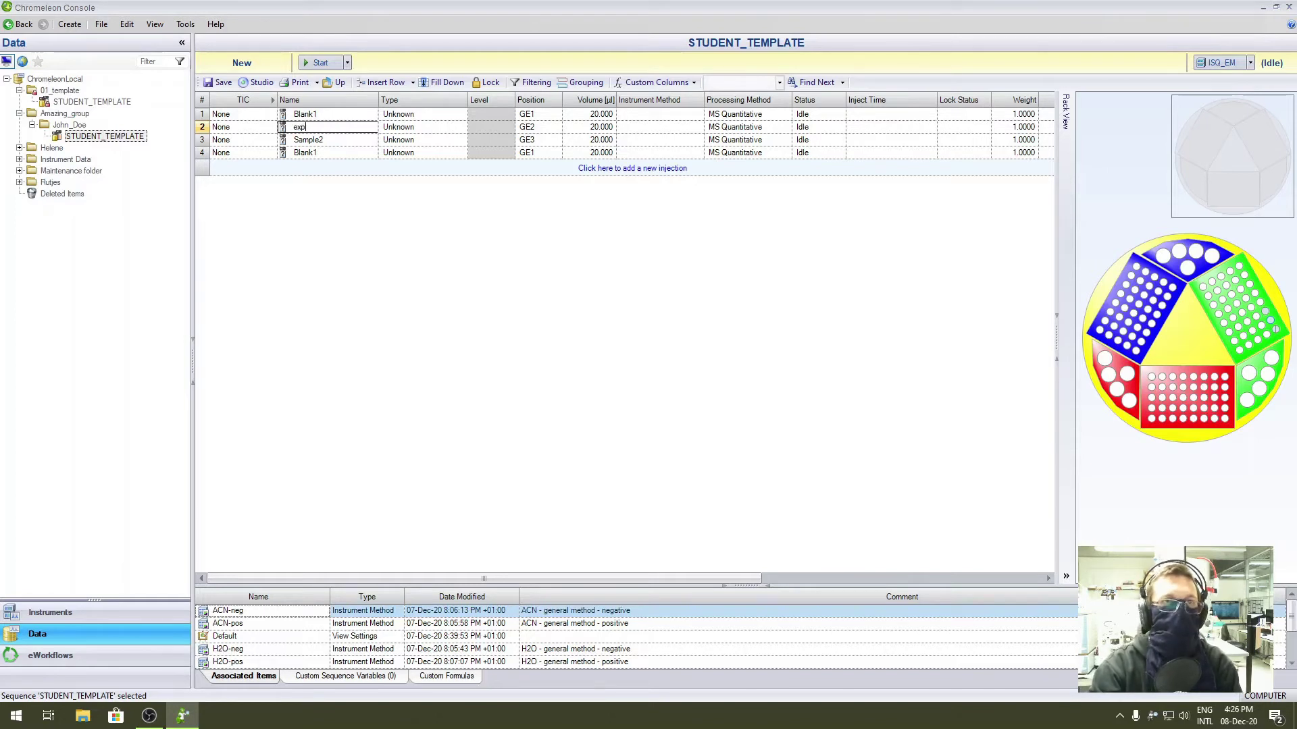
text(202)
key(Return)
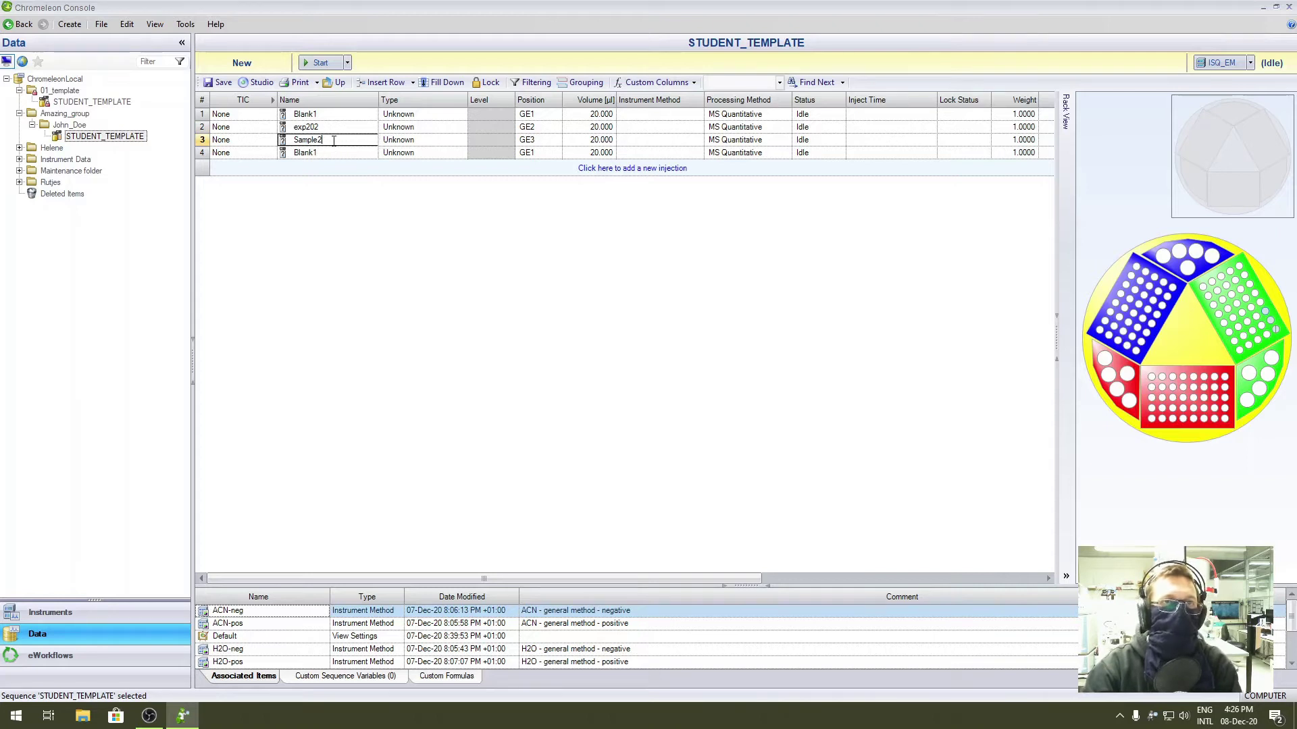
drag(334, 140, 292, 145)
text(epe202)
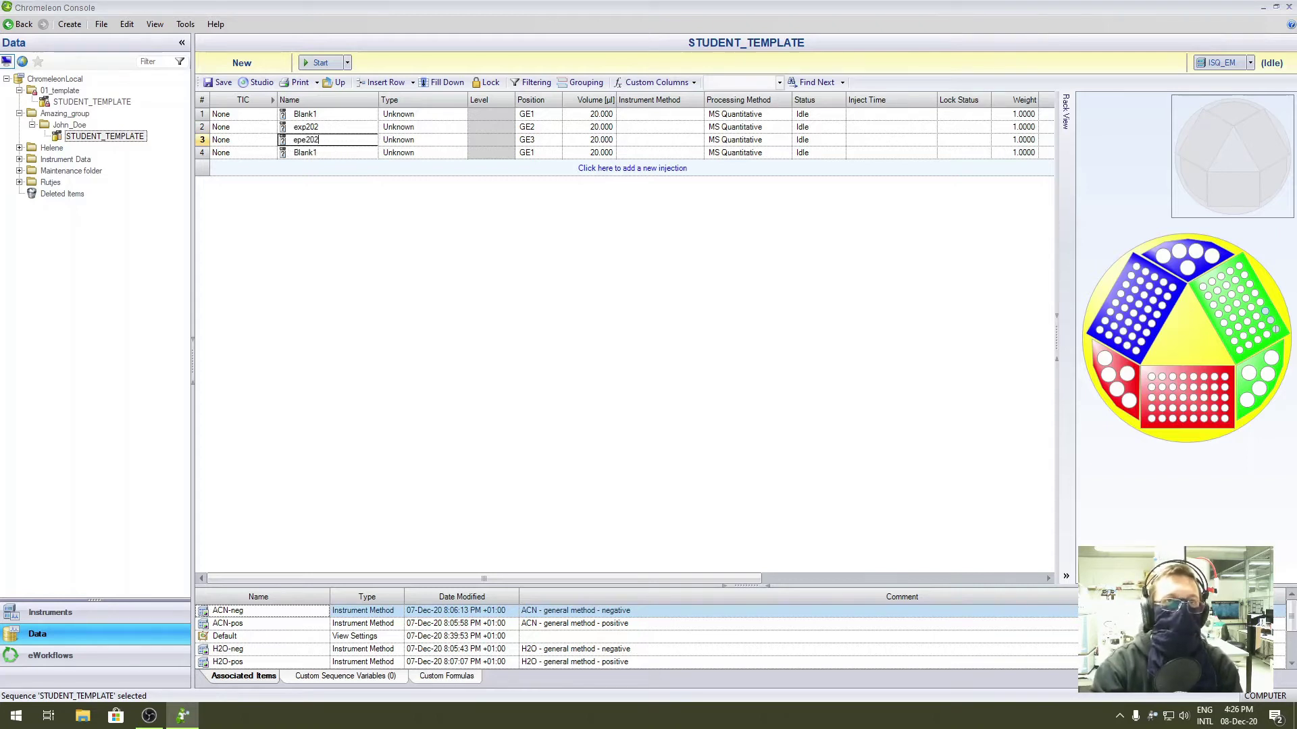
text(_fr%)
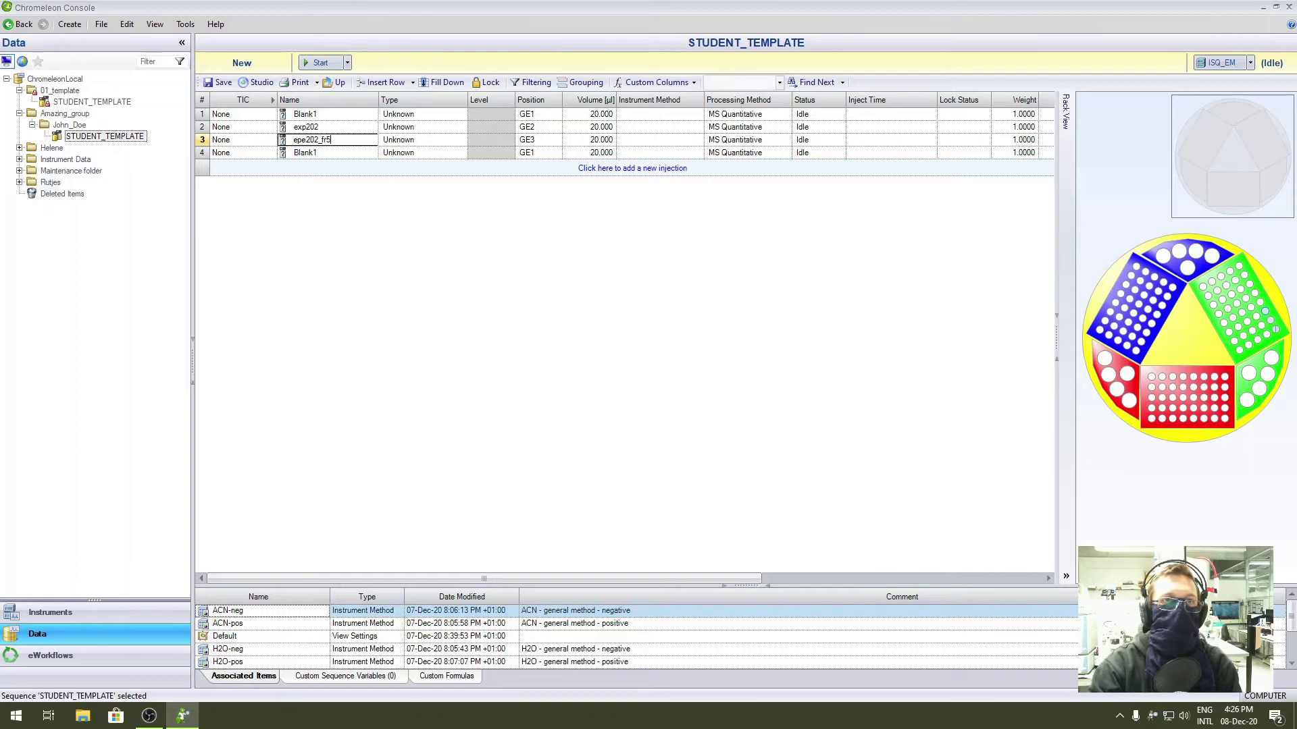
key(Return)
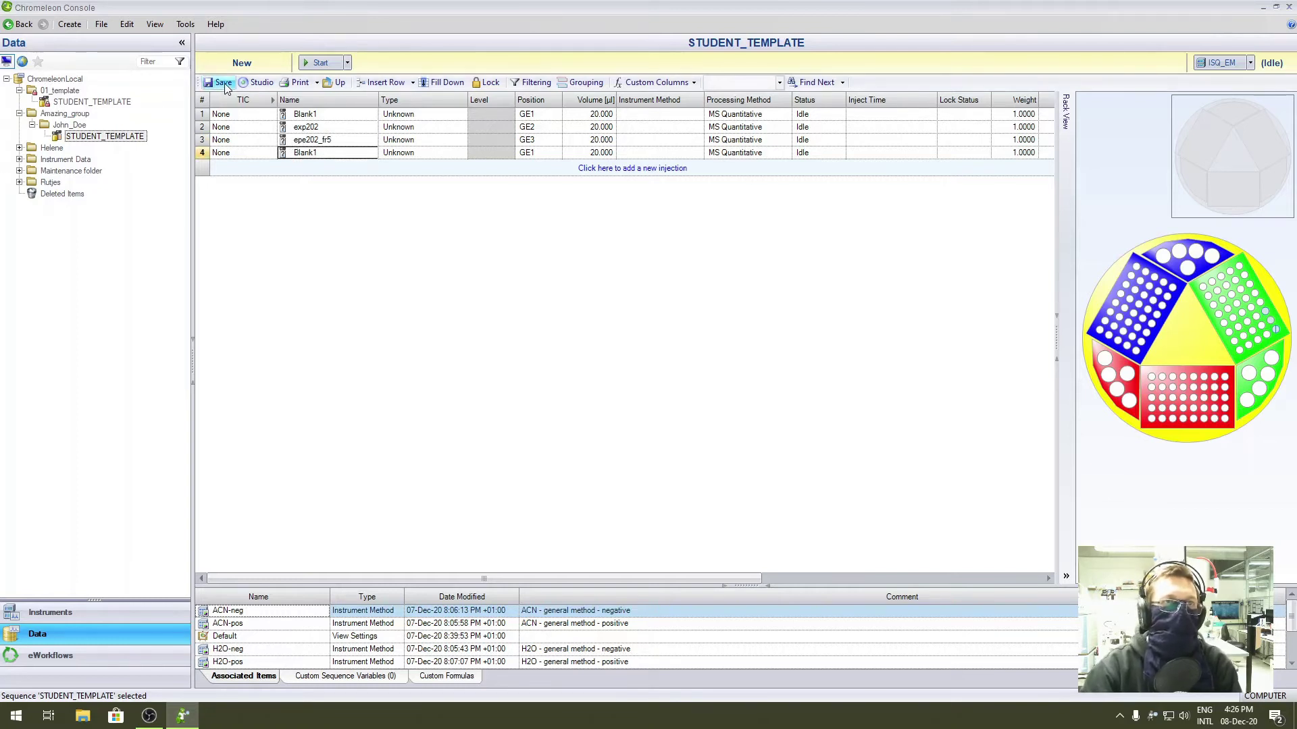
click(224, 83)
click(110, 137)
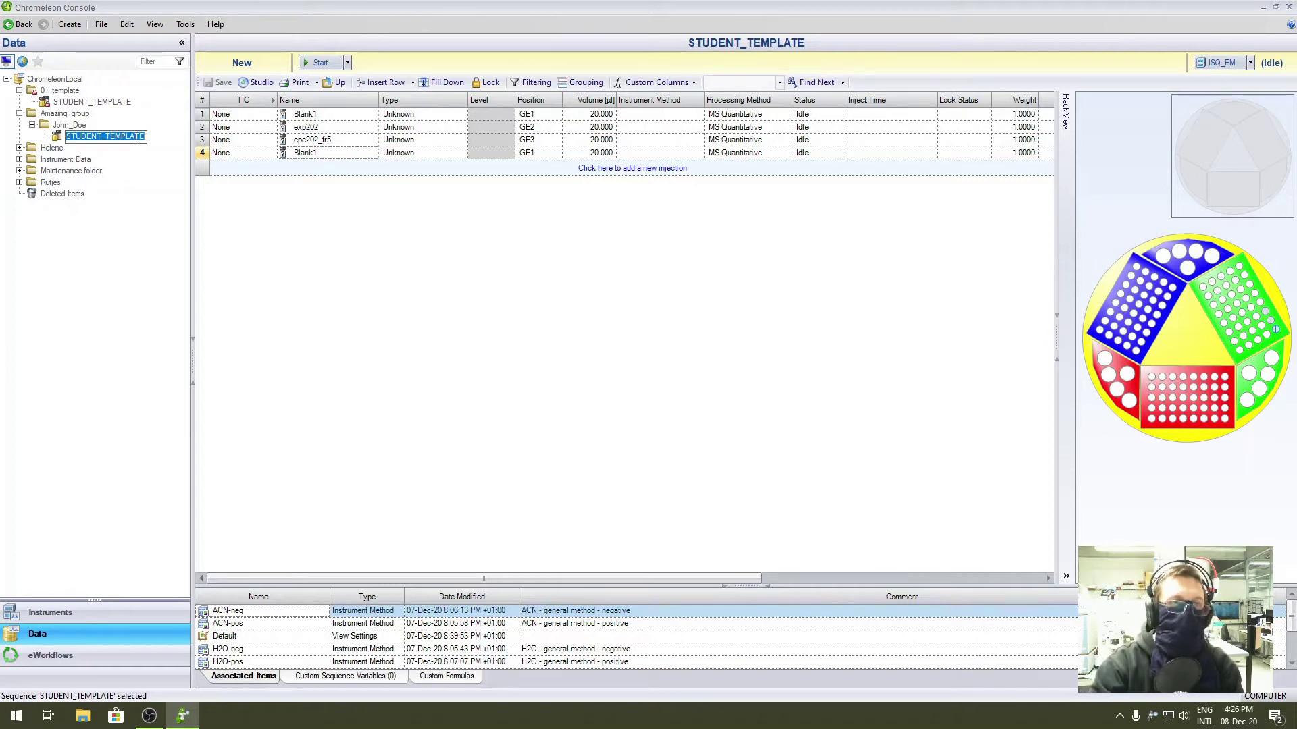
Change the sequence name from STUDENT_TEMPLATE to 2020_12_08_glycosilation in the Data tree.
text(2020_)
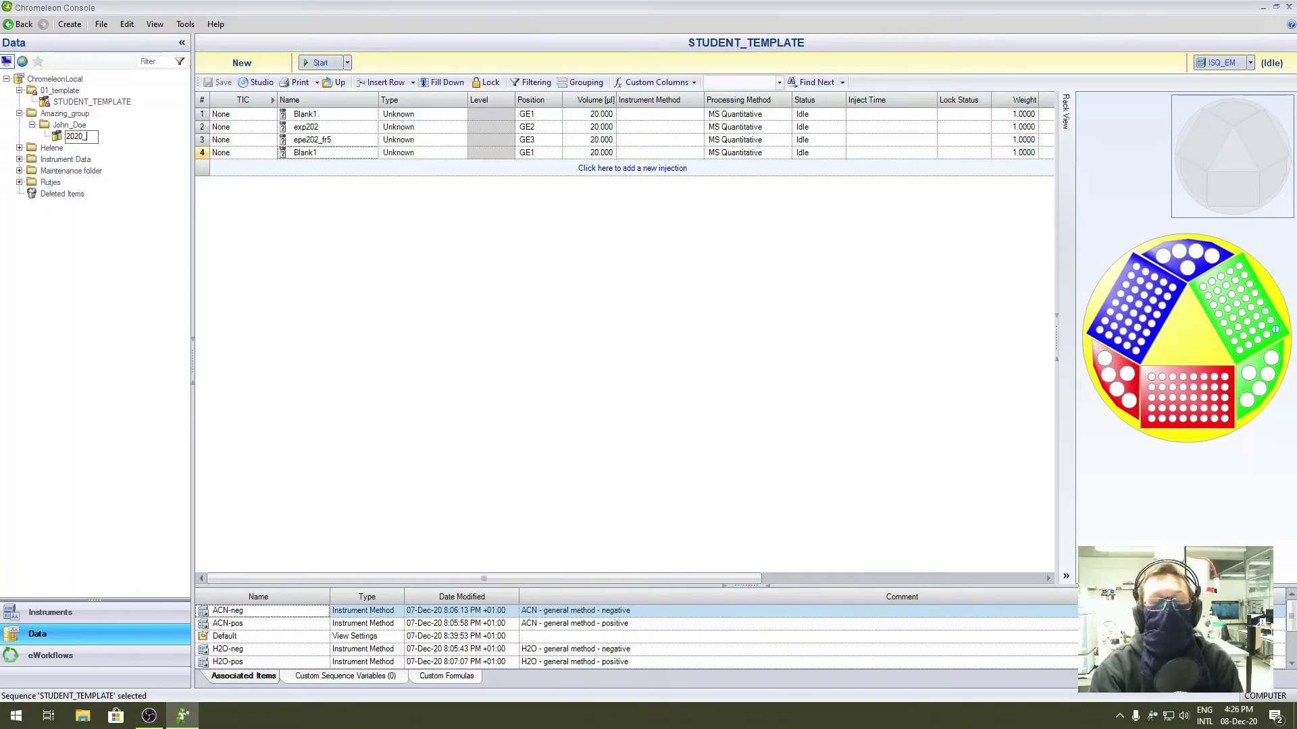
text(12_08)
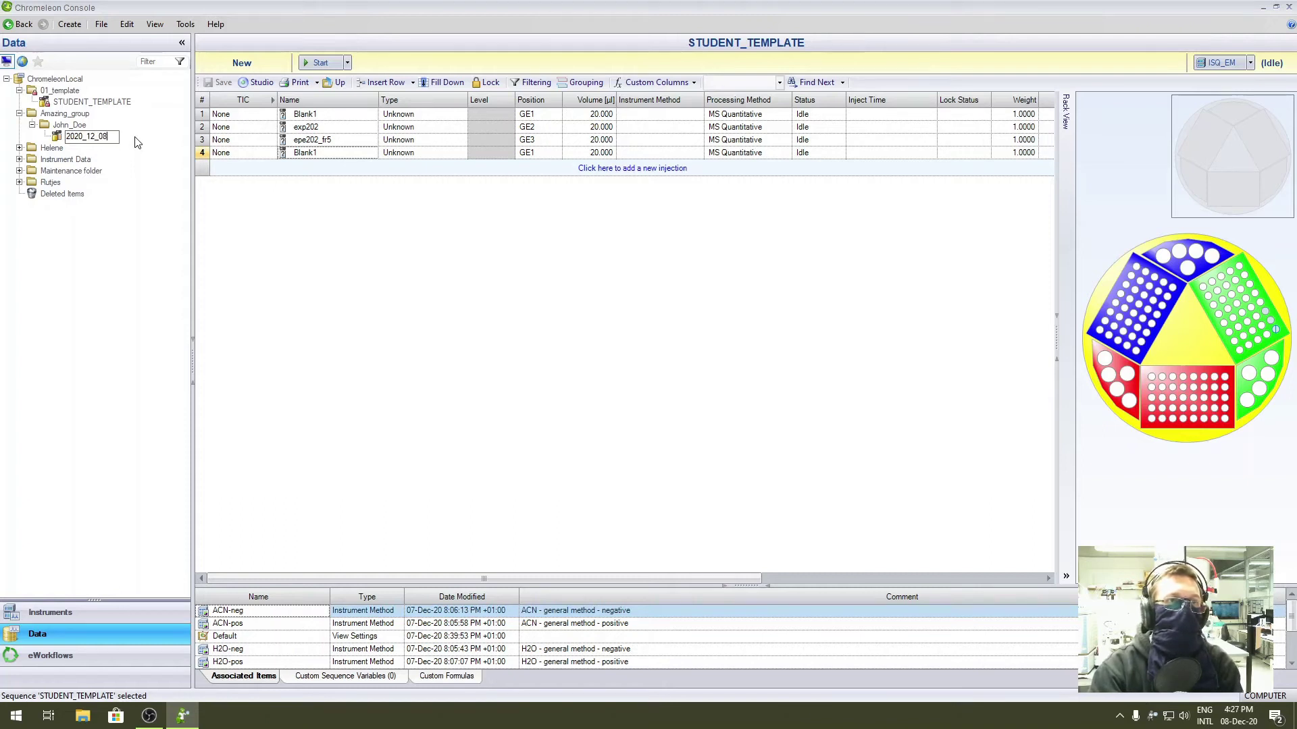
key(Return)
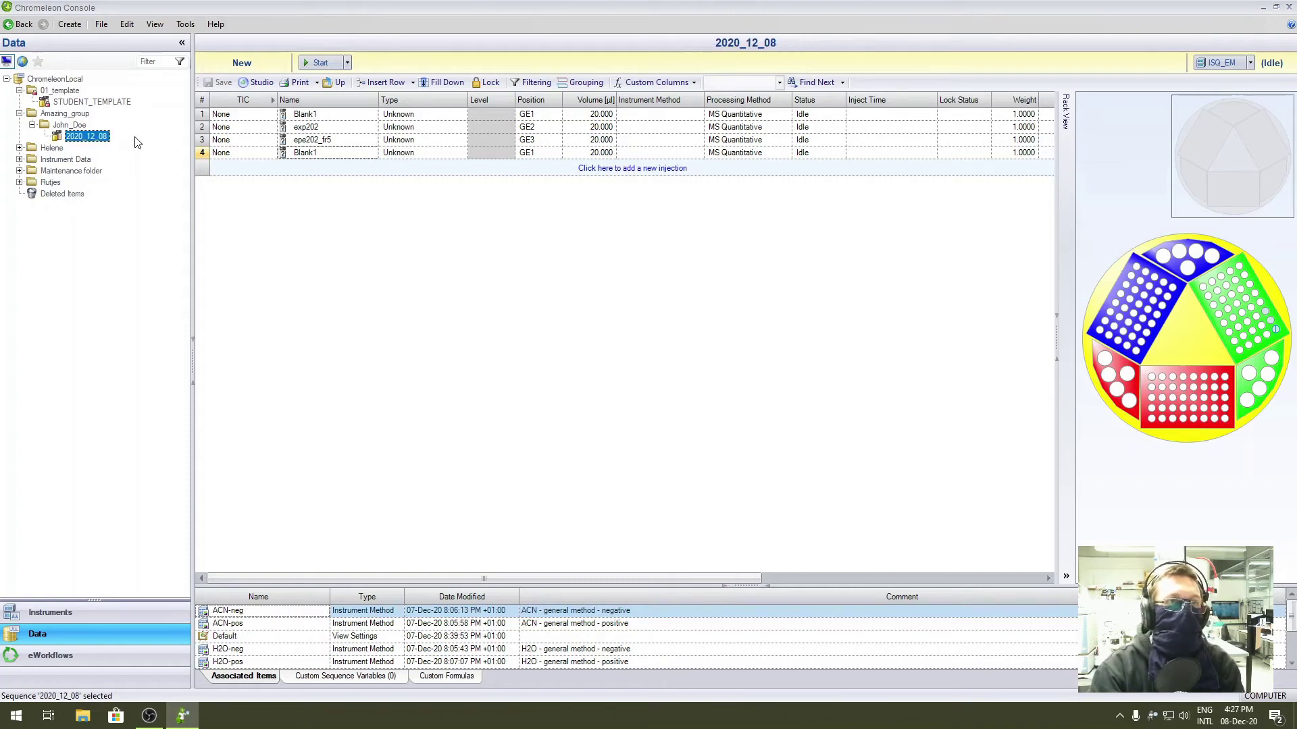
key(F2)
click(108, 133)
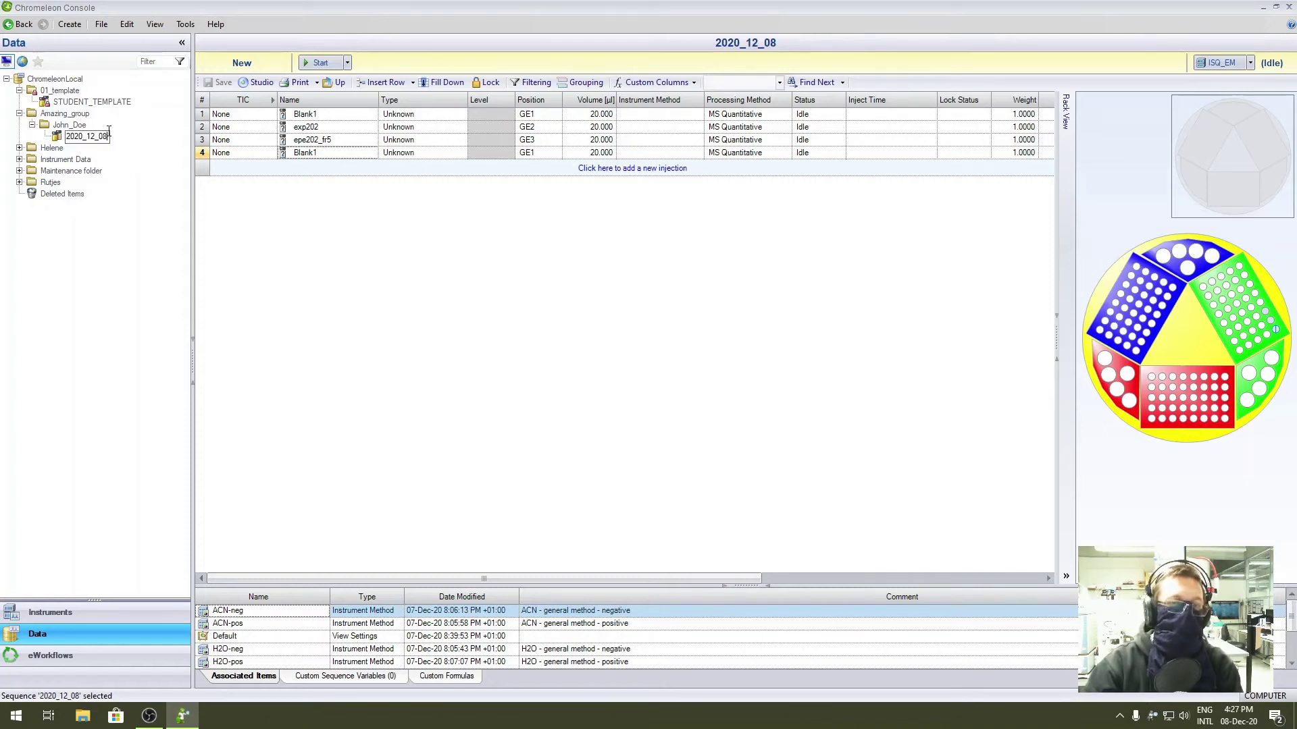
text(_)
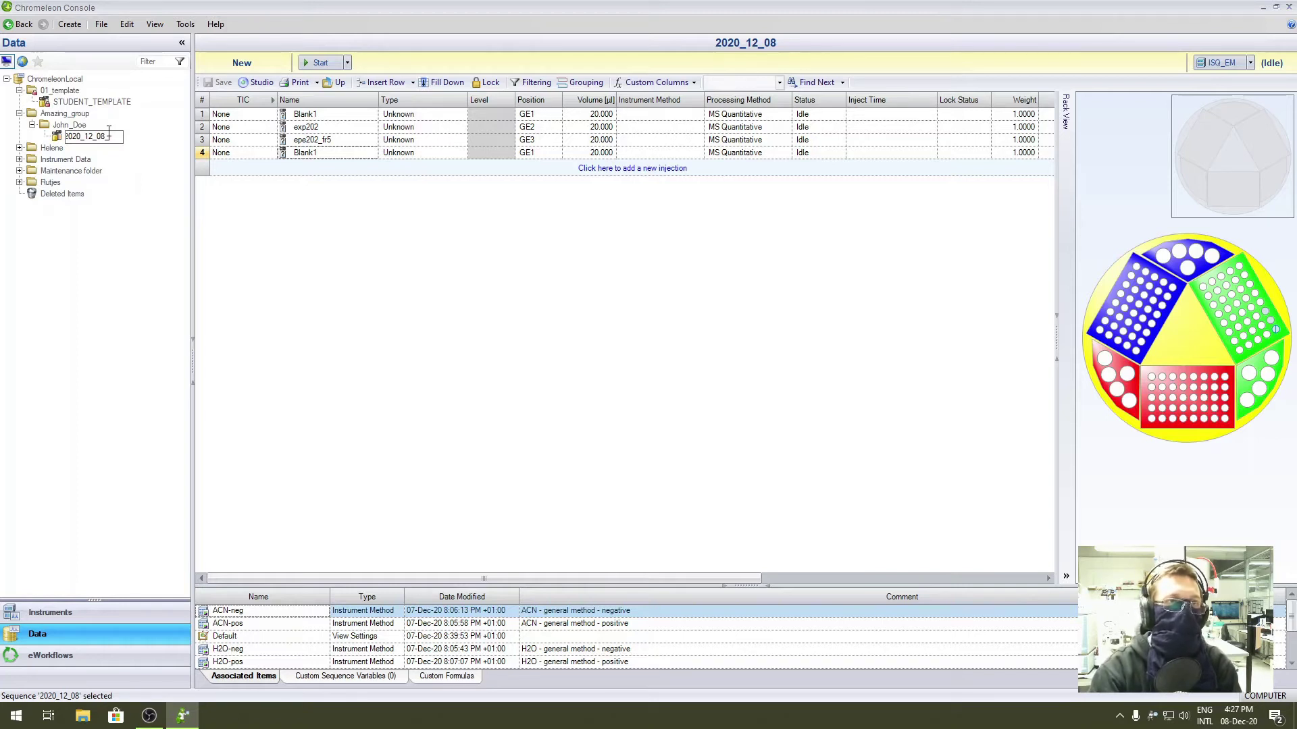
text(glycosilation)
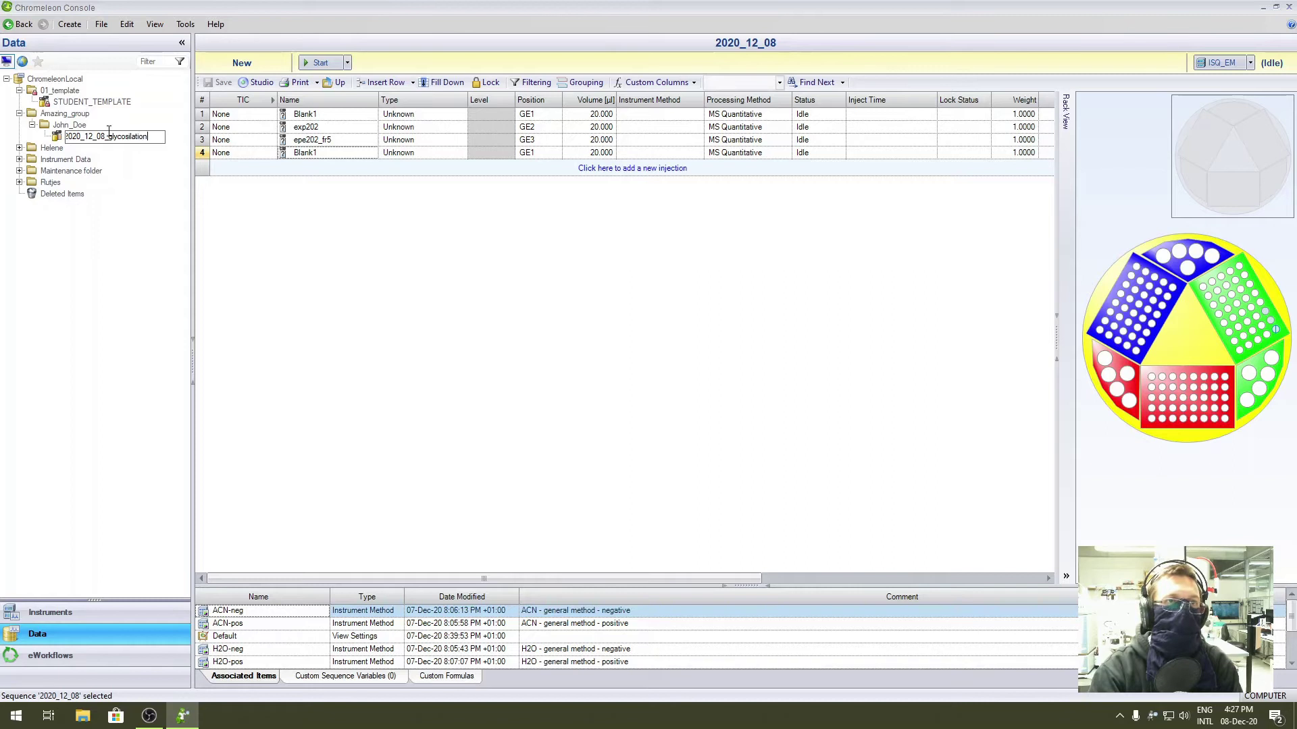
key(Return)
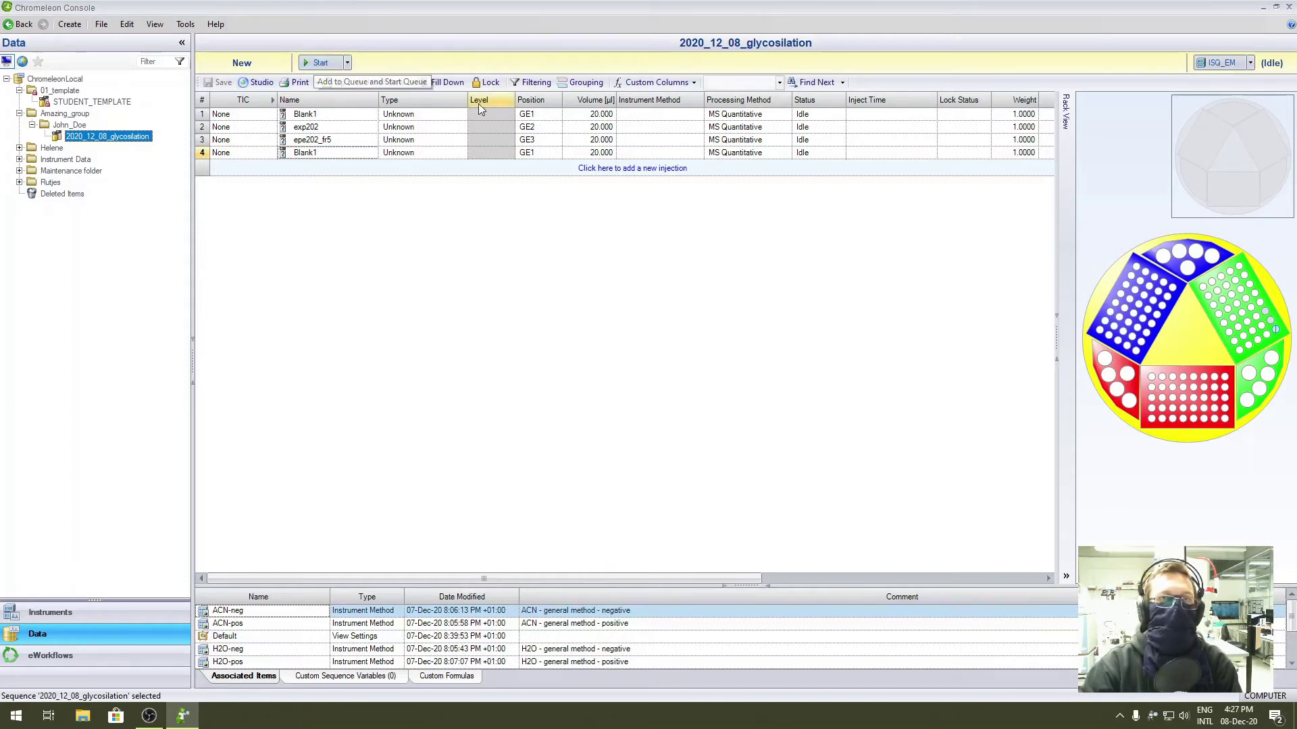
Assign the MeOH-pos instrument method to injections 1–4 and save the sequence.
click(696, 118)
click(695, 115)
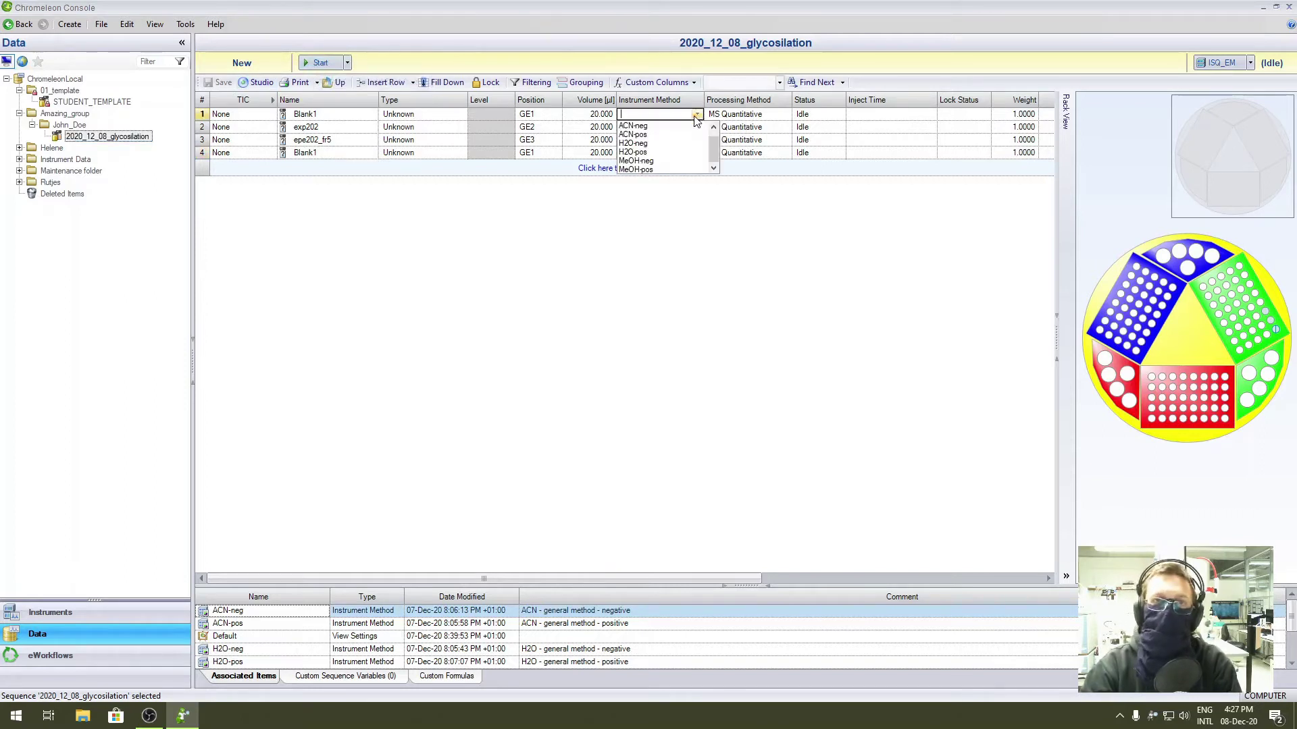
click(672, 171)
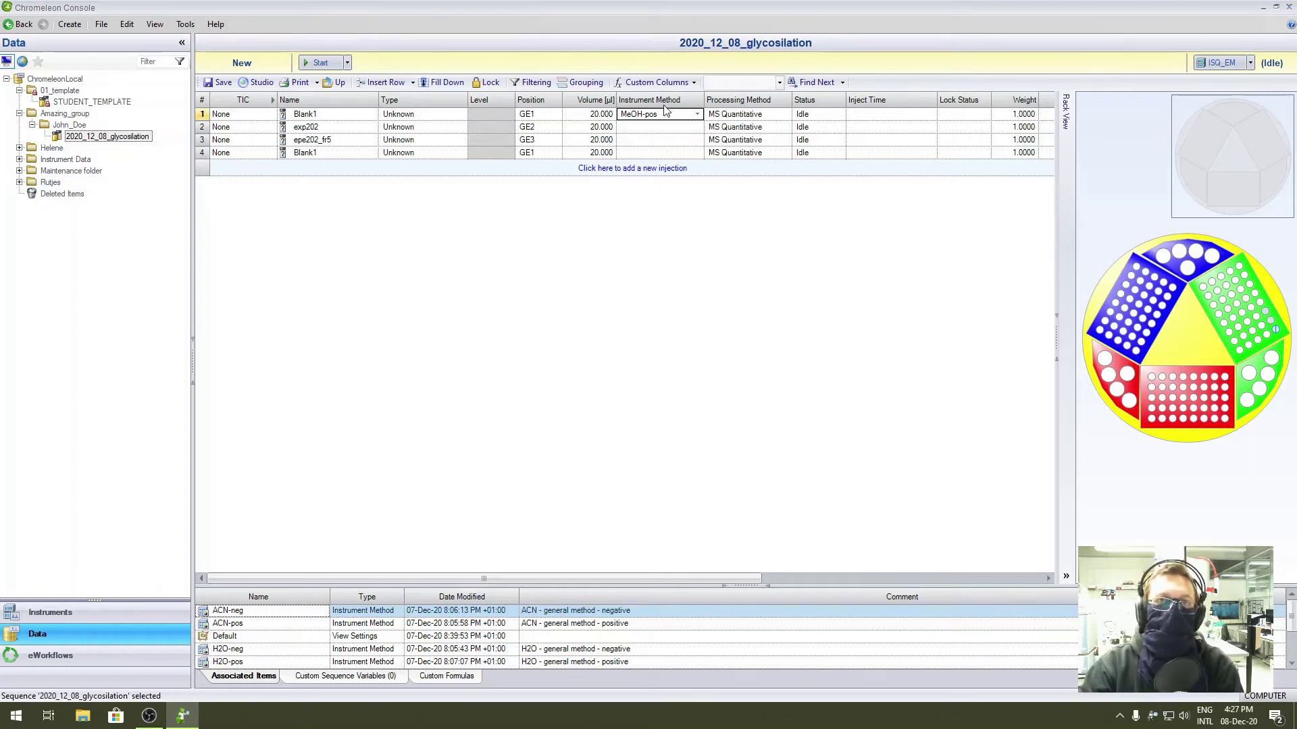
click(436, 84)
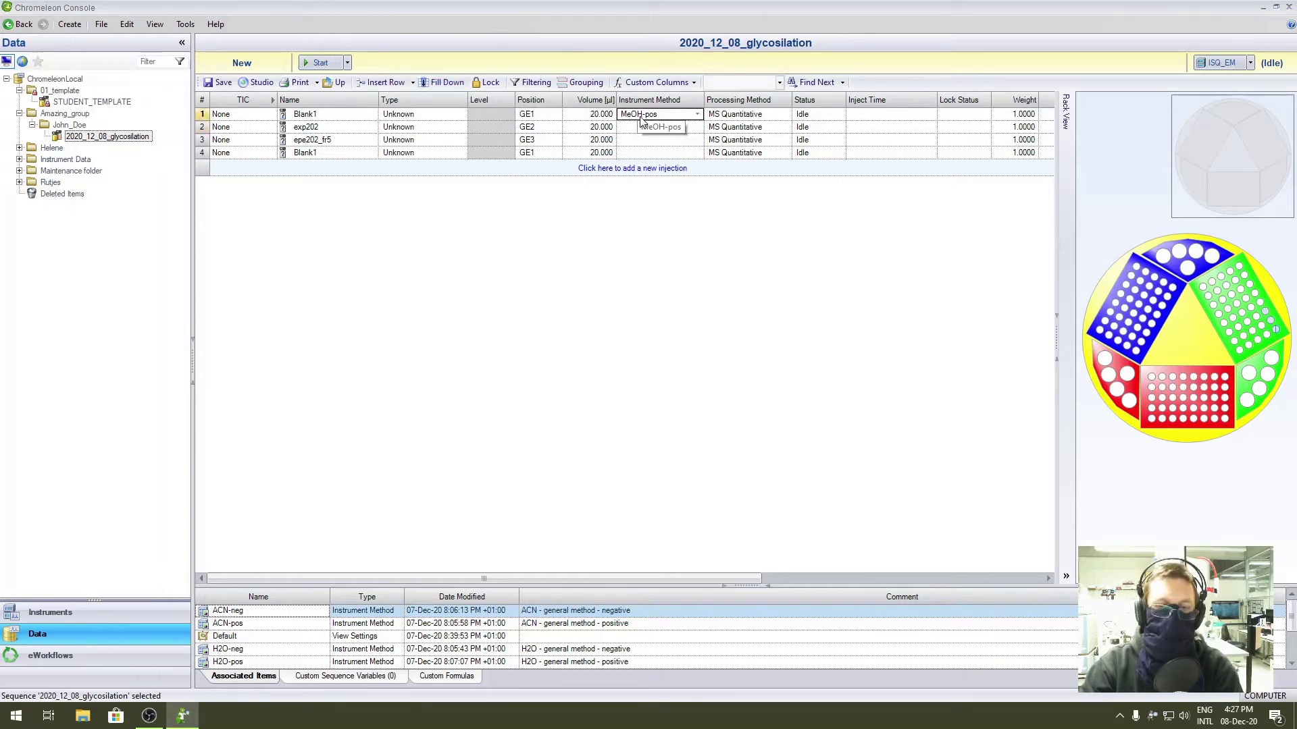
drag(640, 120, 647, 154)
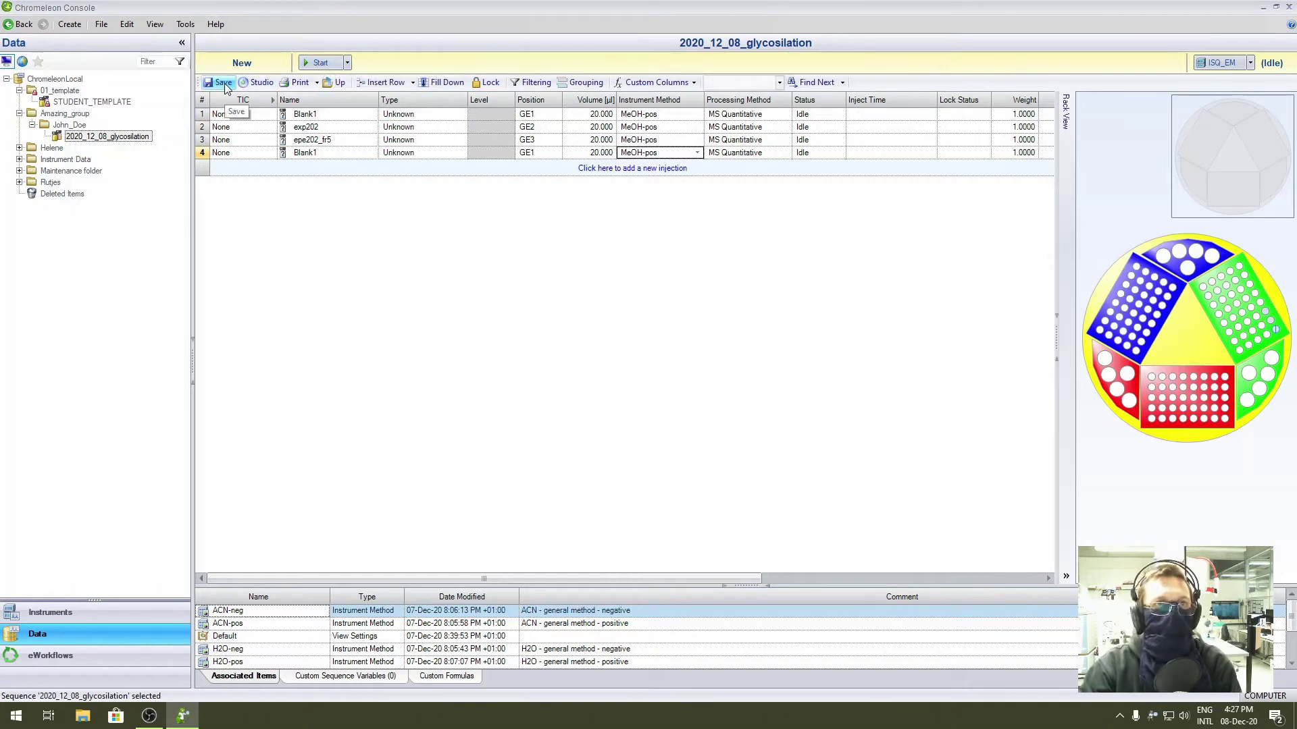
click(226, 89)
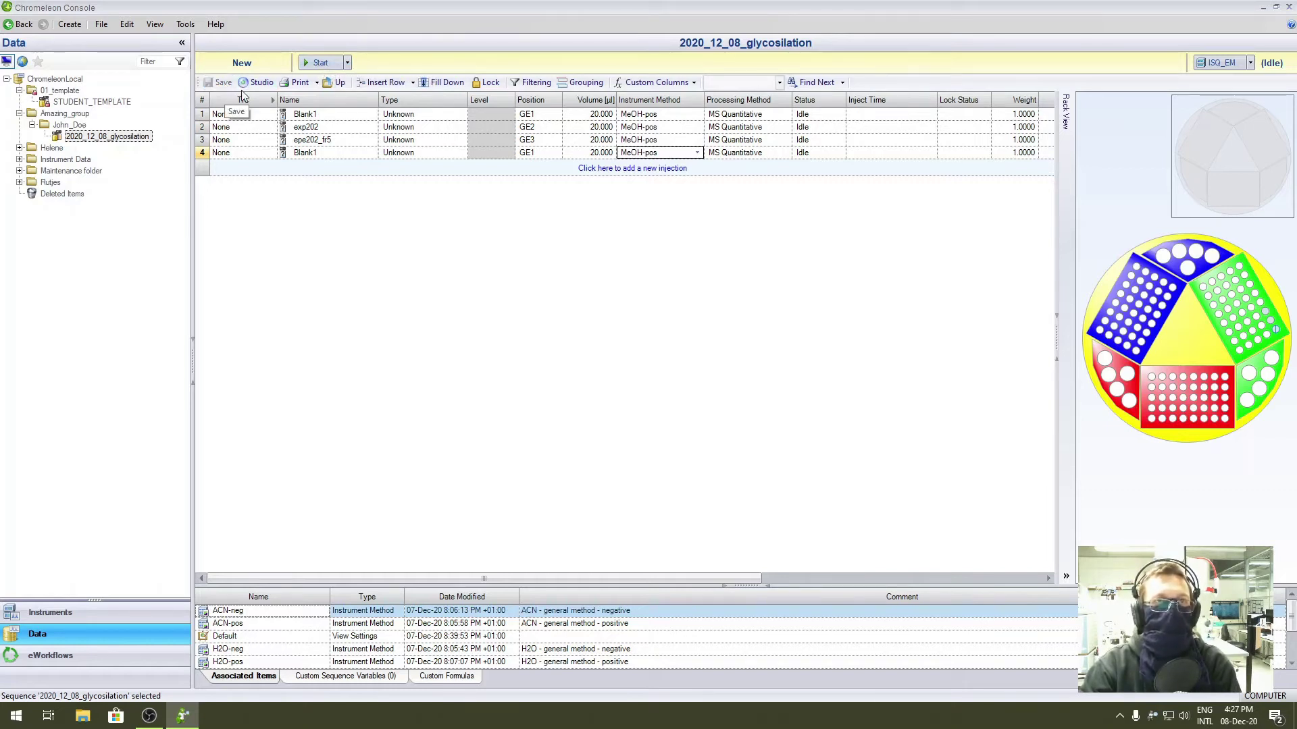
Start the sequence and execute it despite the Ready Check's pump maintenance warnings.
click(319, 62)
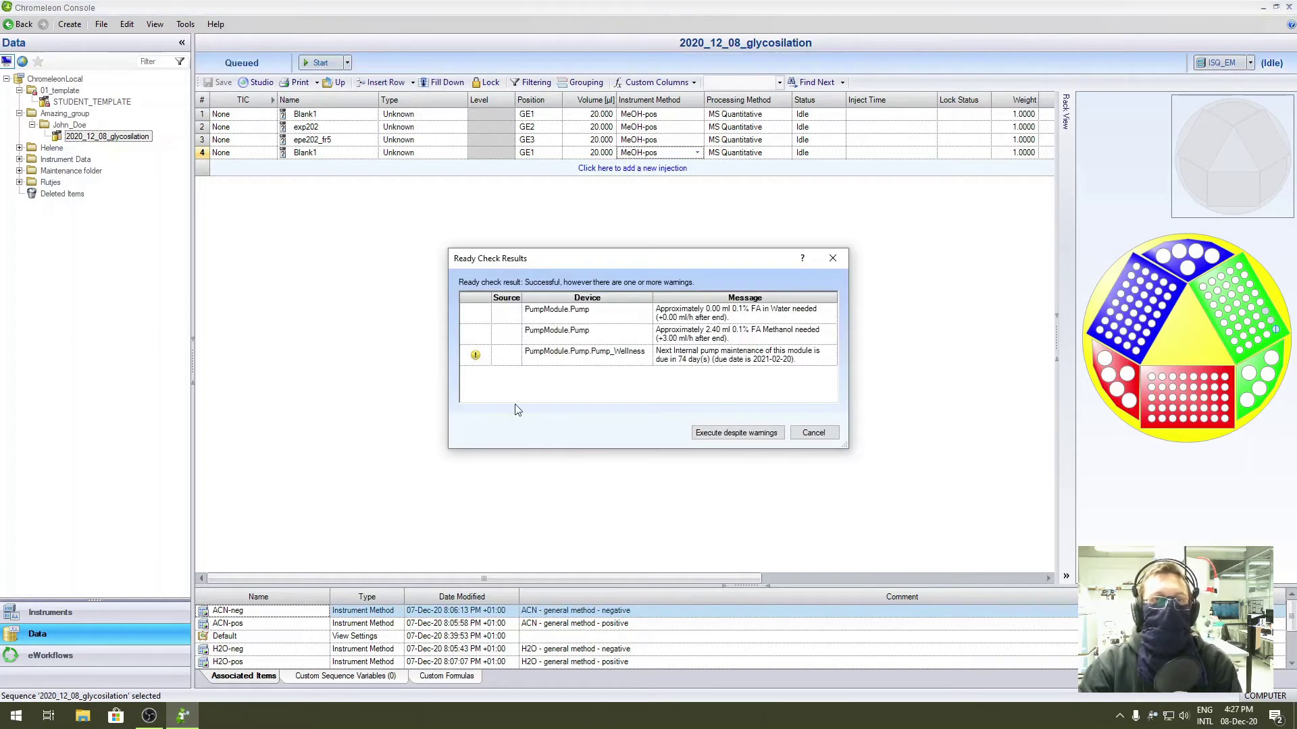
click(477, 359)
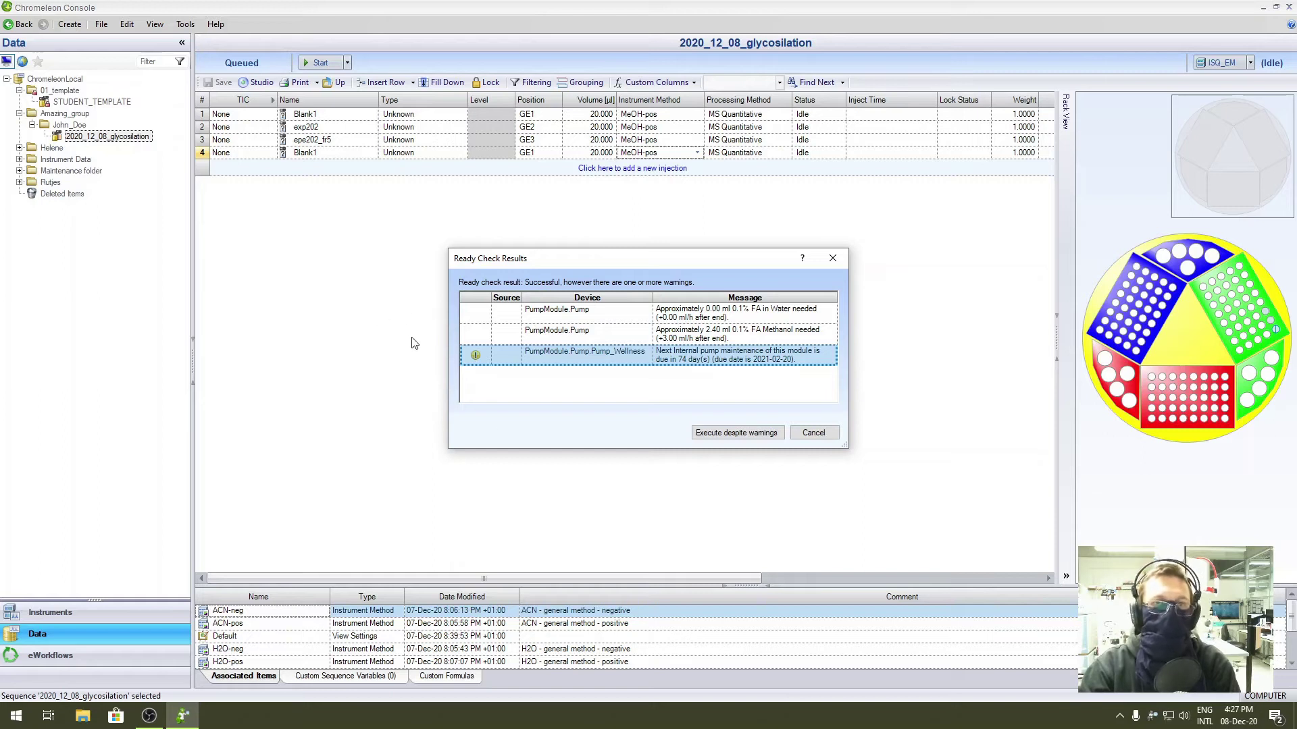
drag(550, 269, 533, 257)
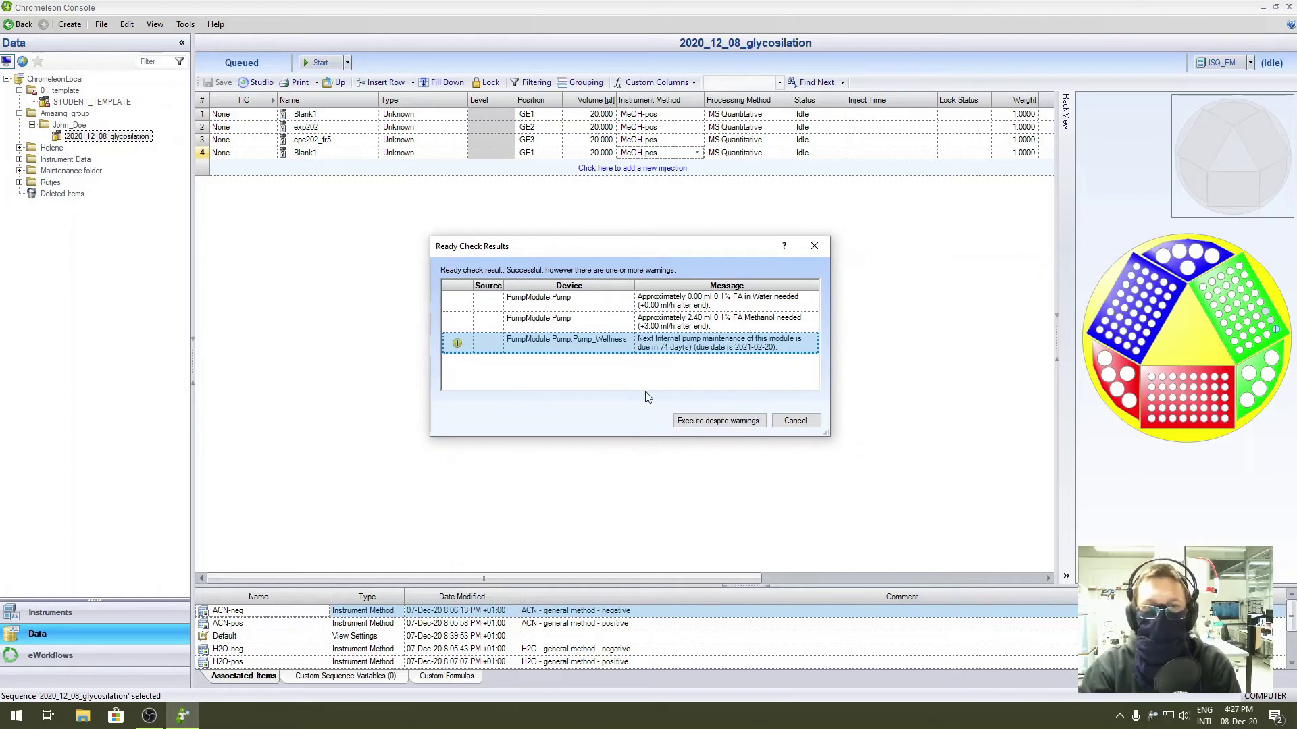
click(686, 421)
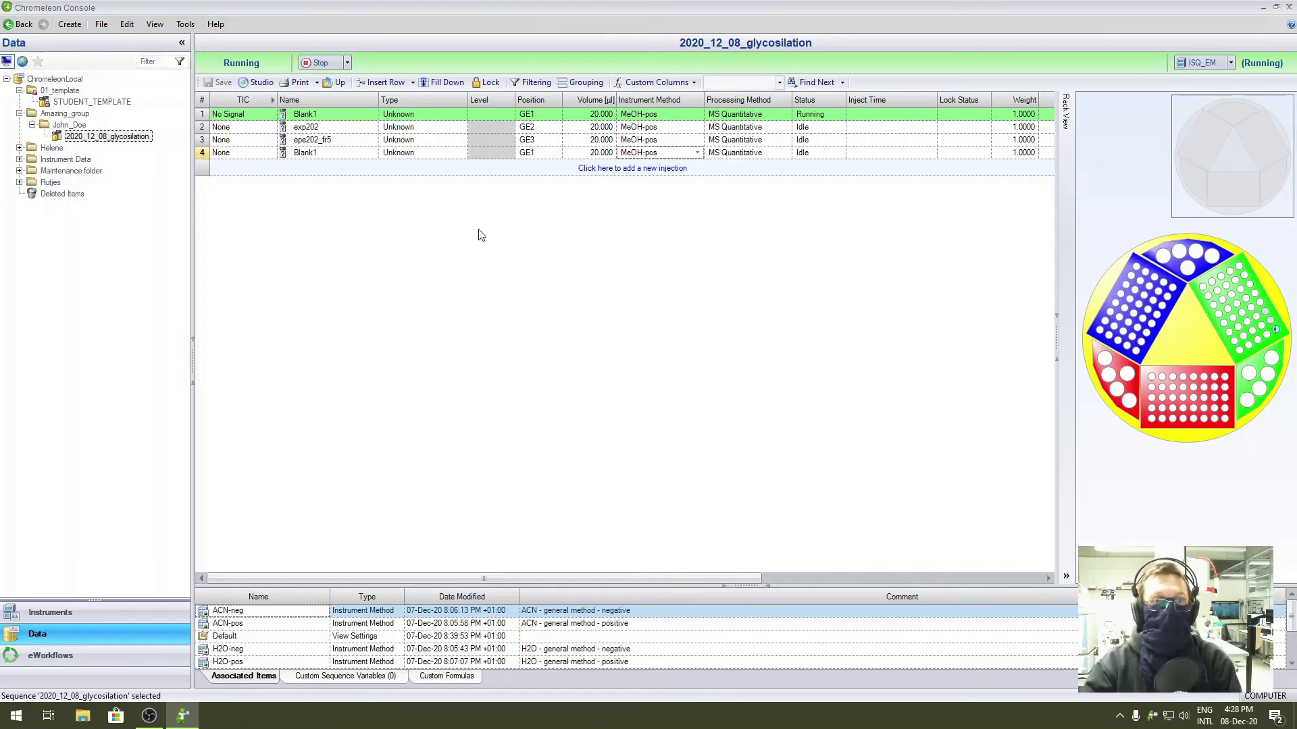
Review the ISQ_EM instrument's Audit, Queue and Startup pages, ending on the Home overview.
click(99, 617)
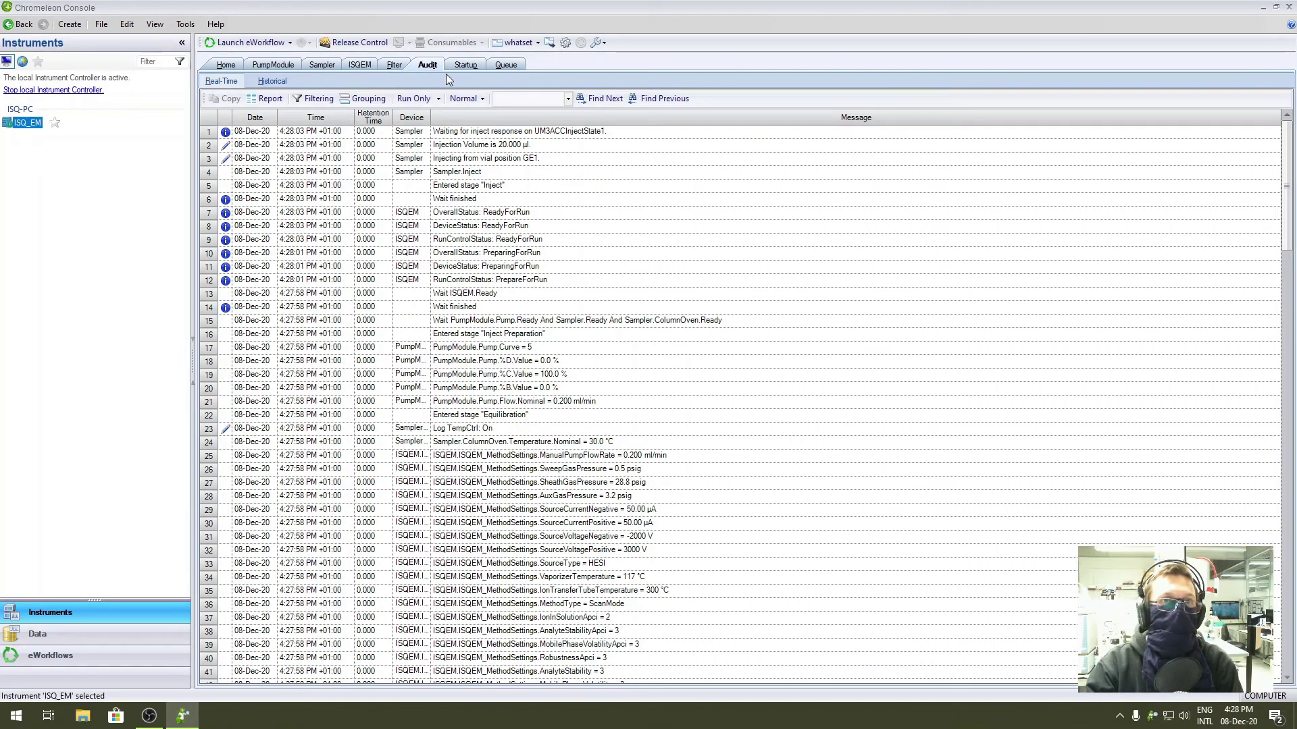
click(417, 67)
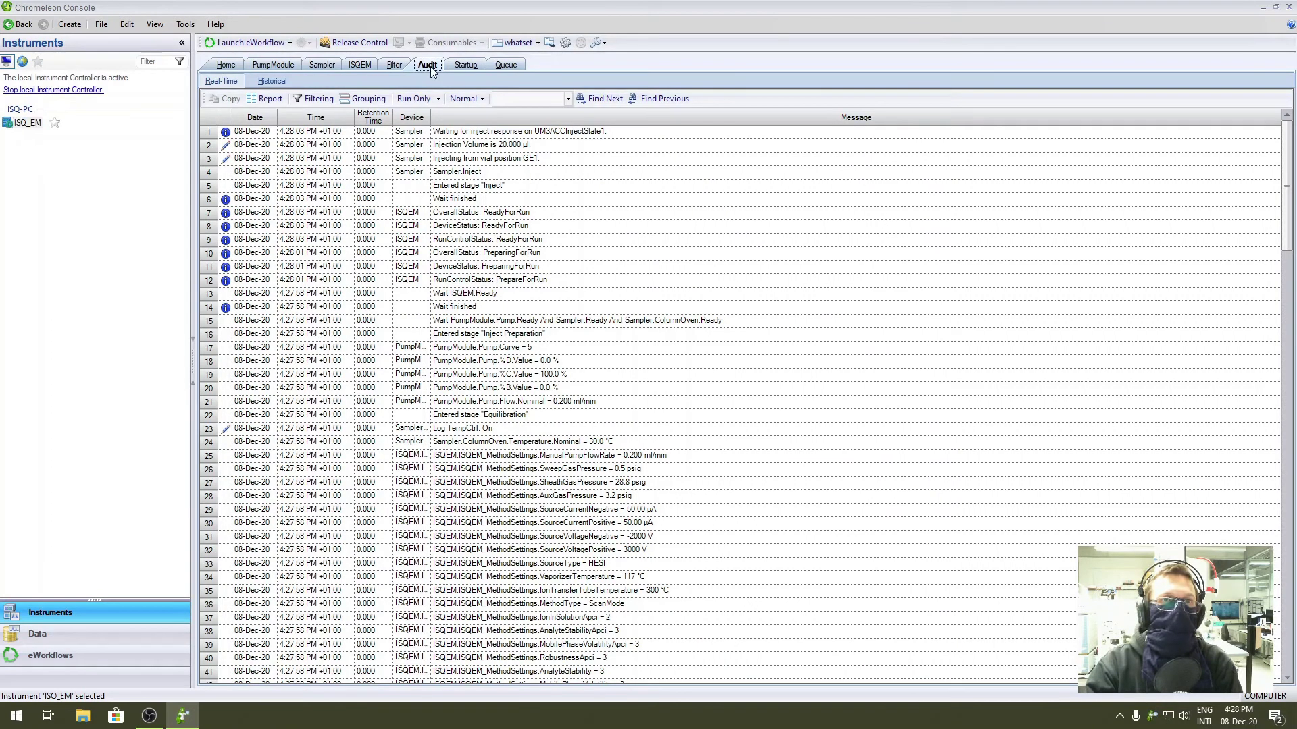
click(227, 65)
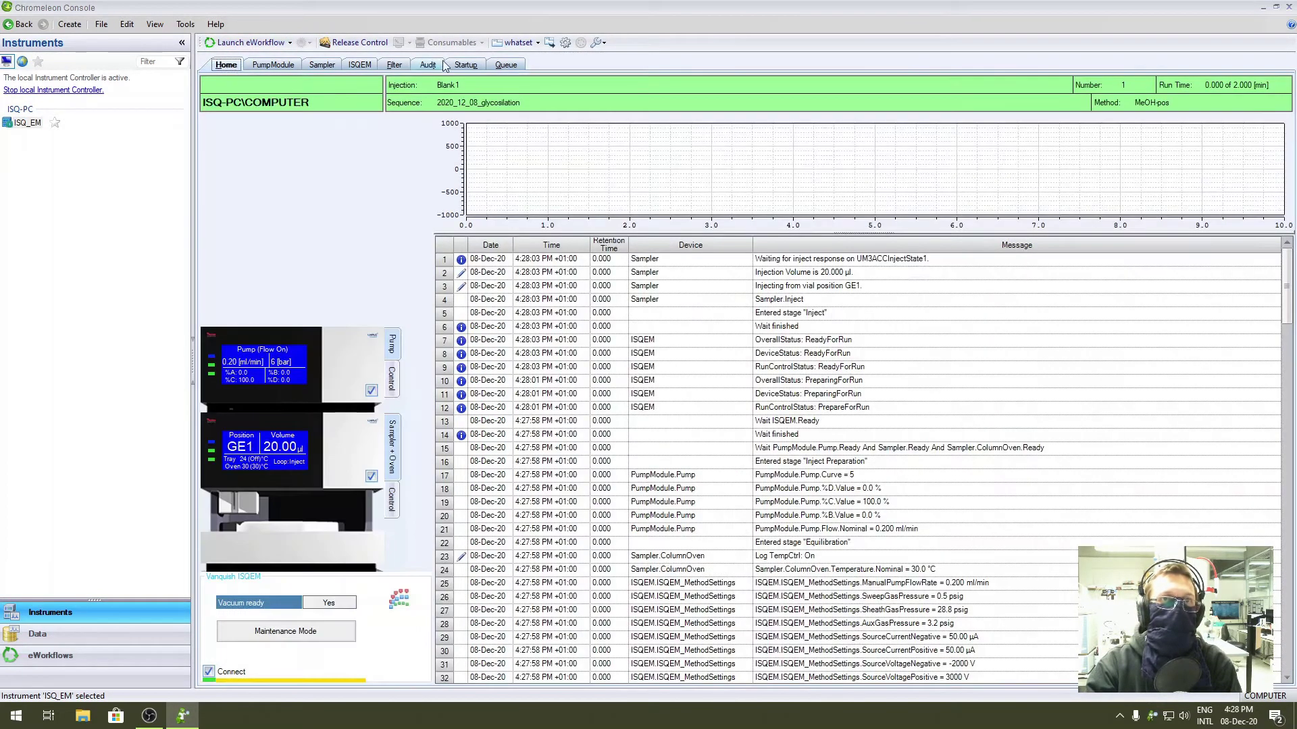
click(428, 65)
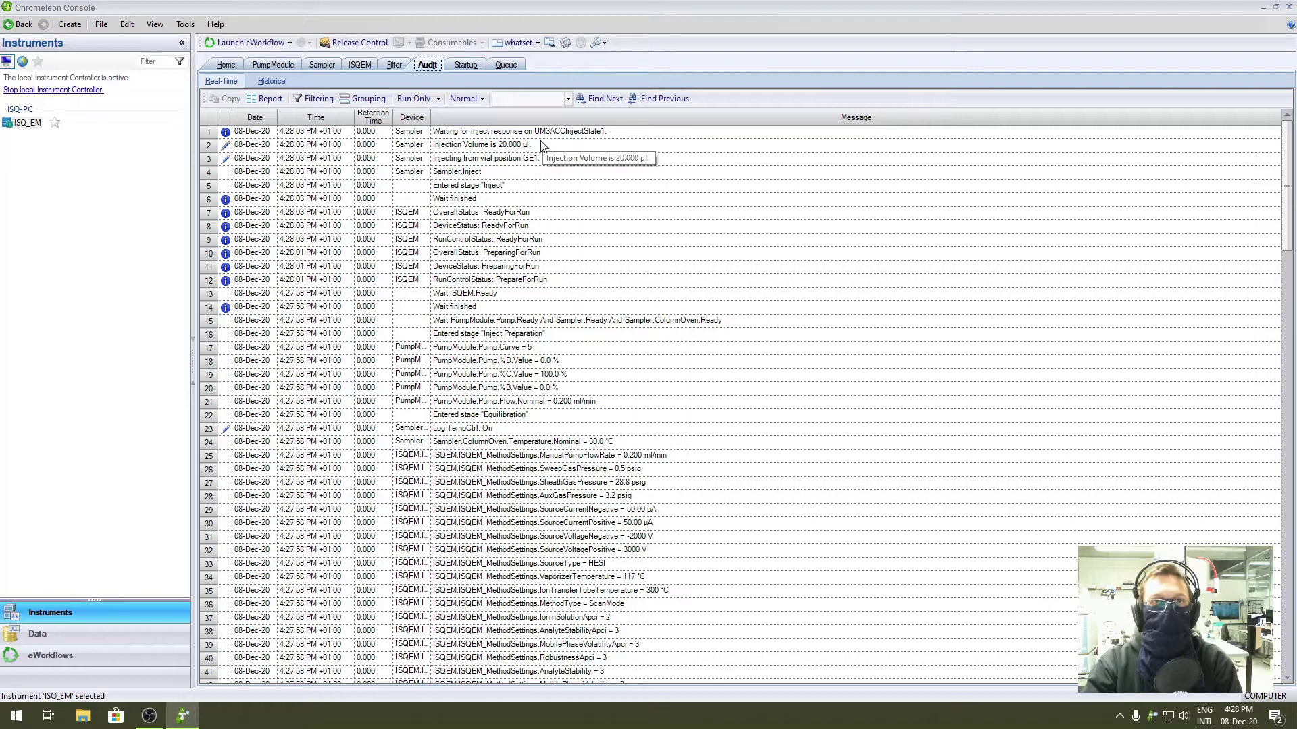
click(506, 65)
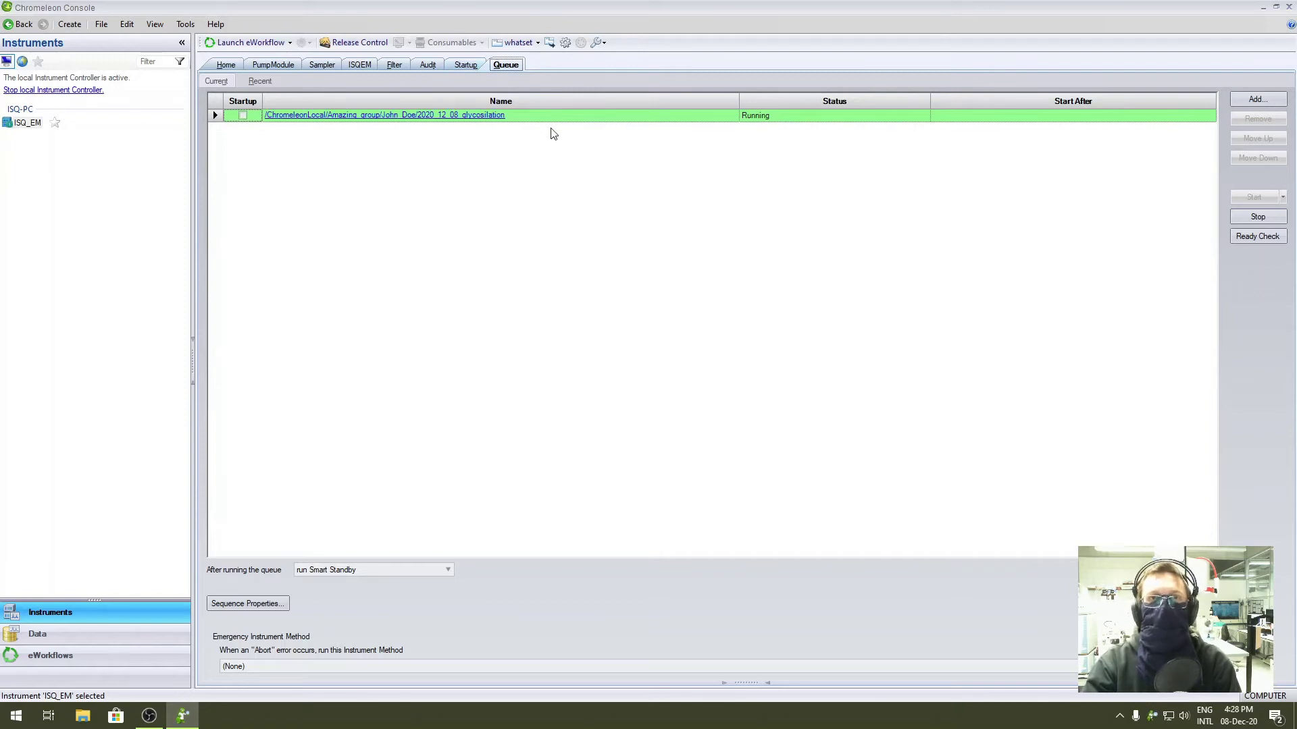
click(463, 67)
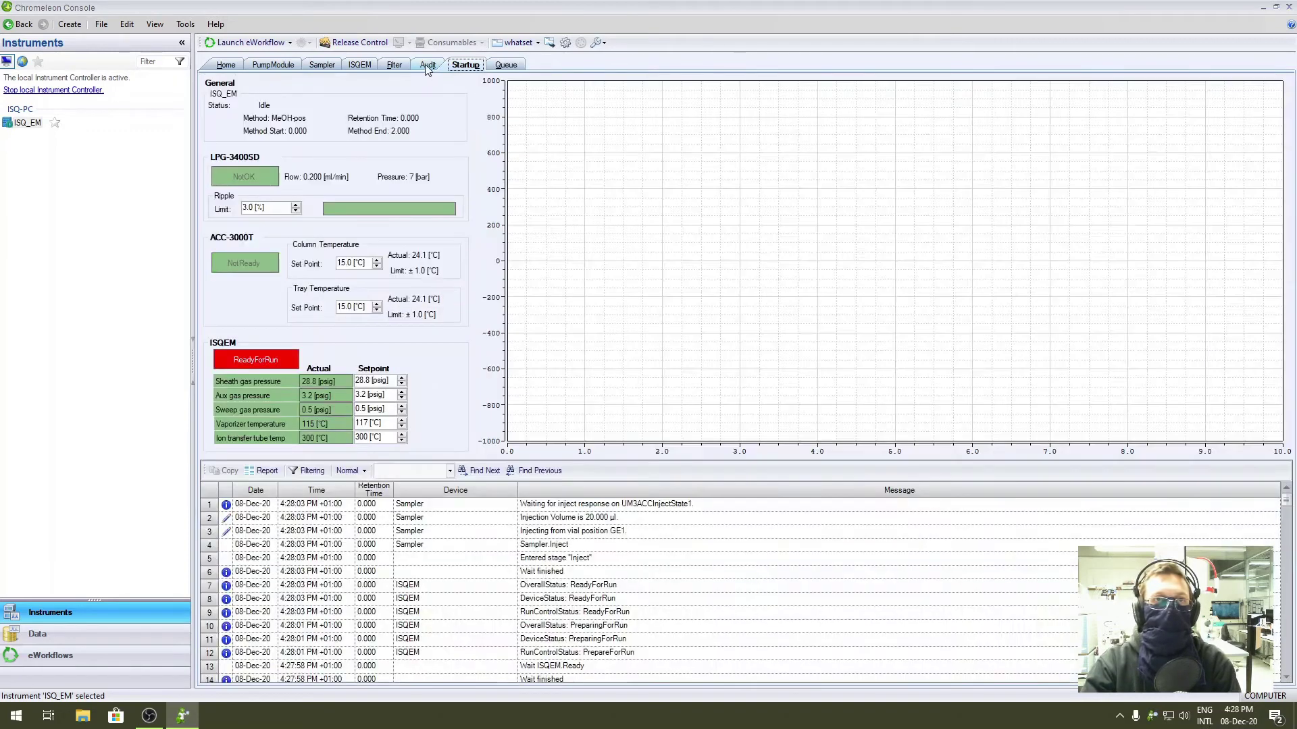
click(428, 65)
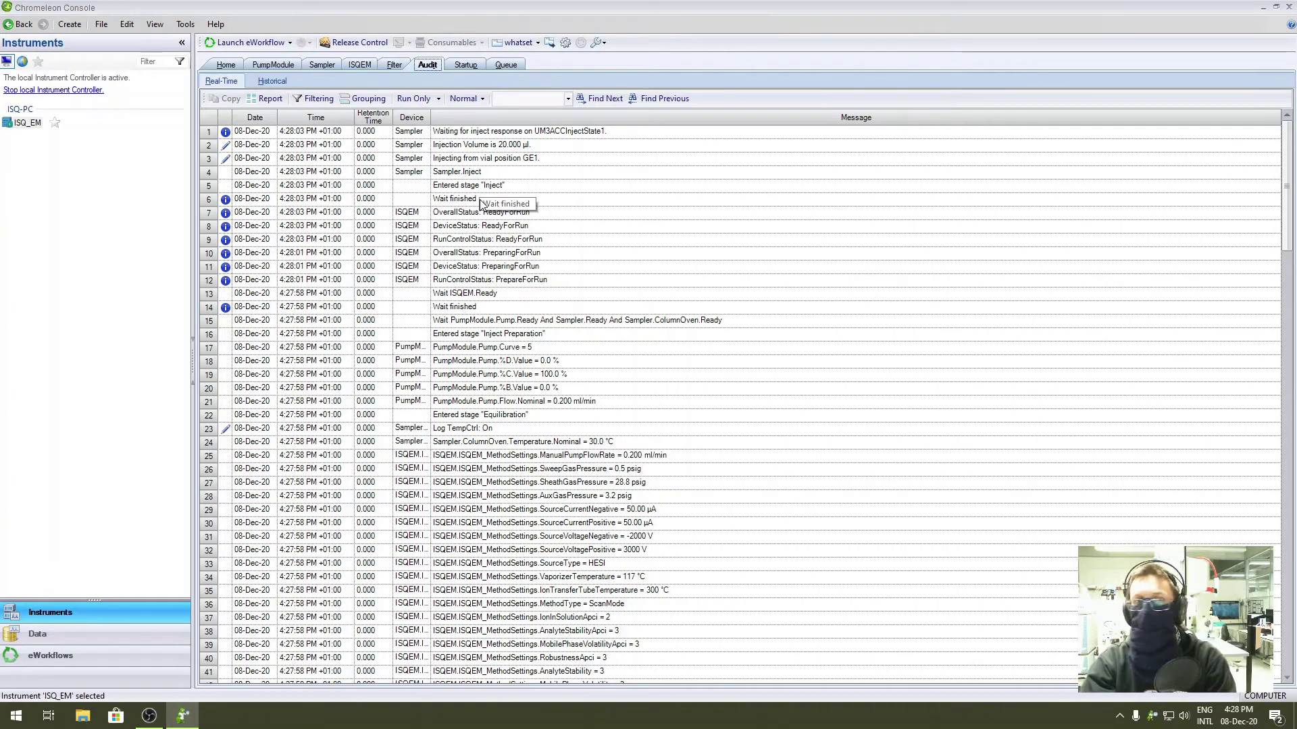
click(231, 67)
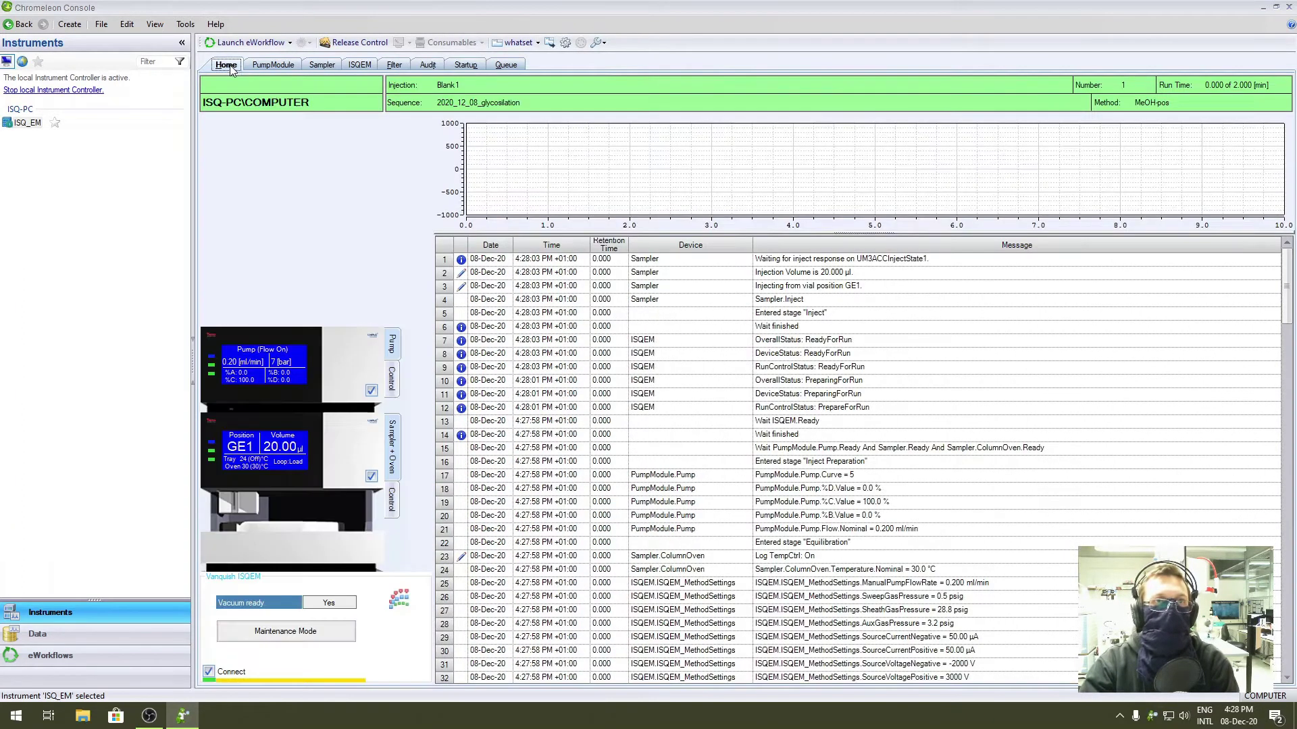
Open the glycosilation sequence in Data, wait for all four injections to finish, then select exp202.
click(58, 639)
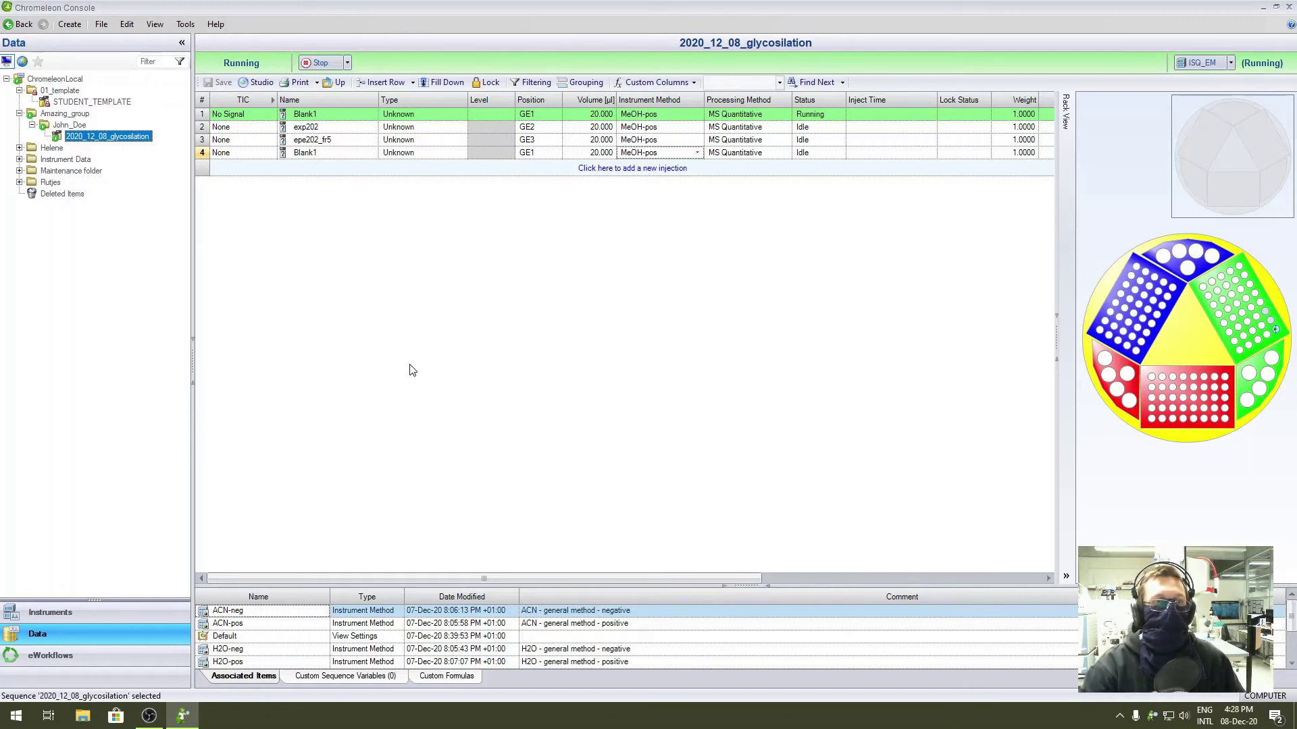
click(890, 128)
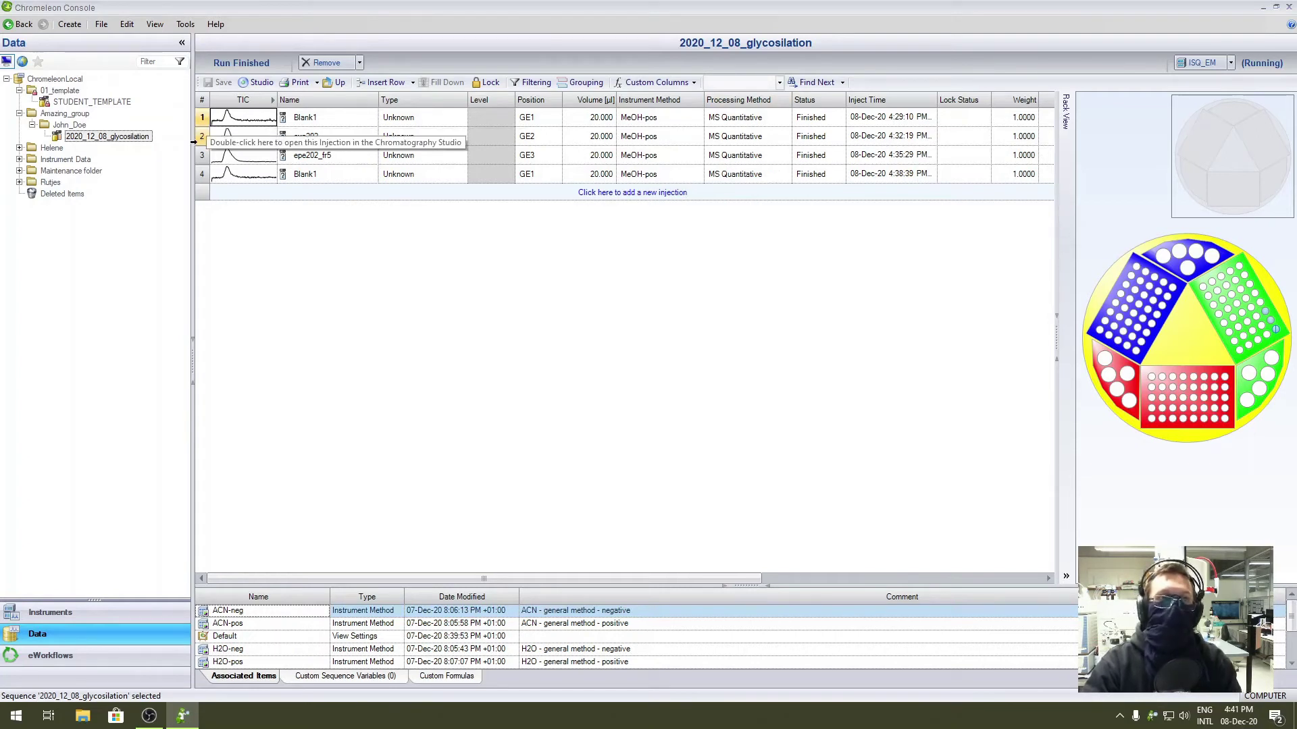
click(203, 137)
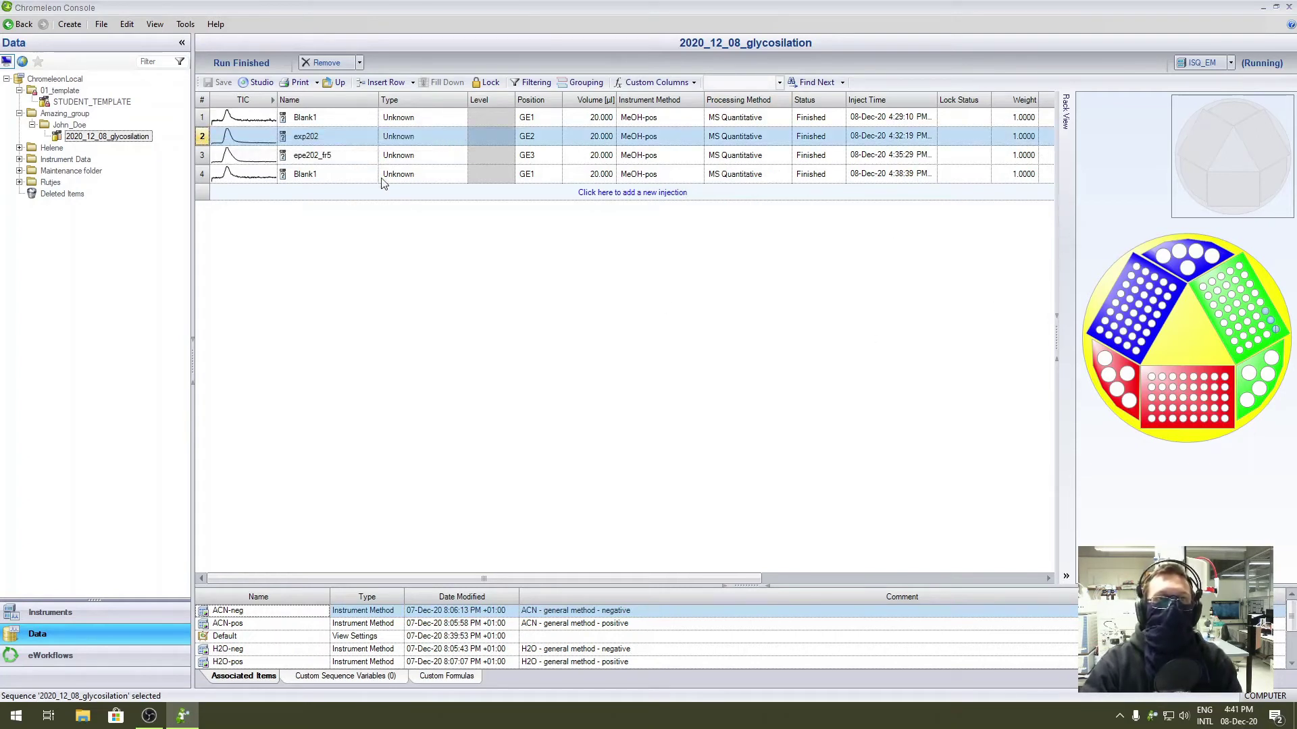
click(444, 138)
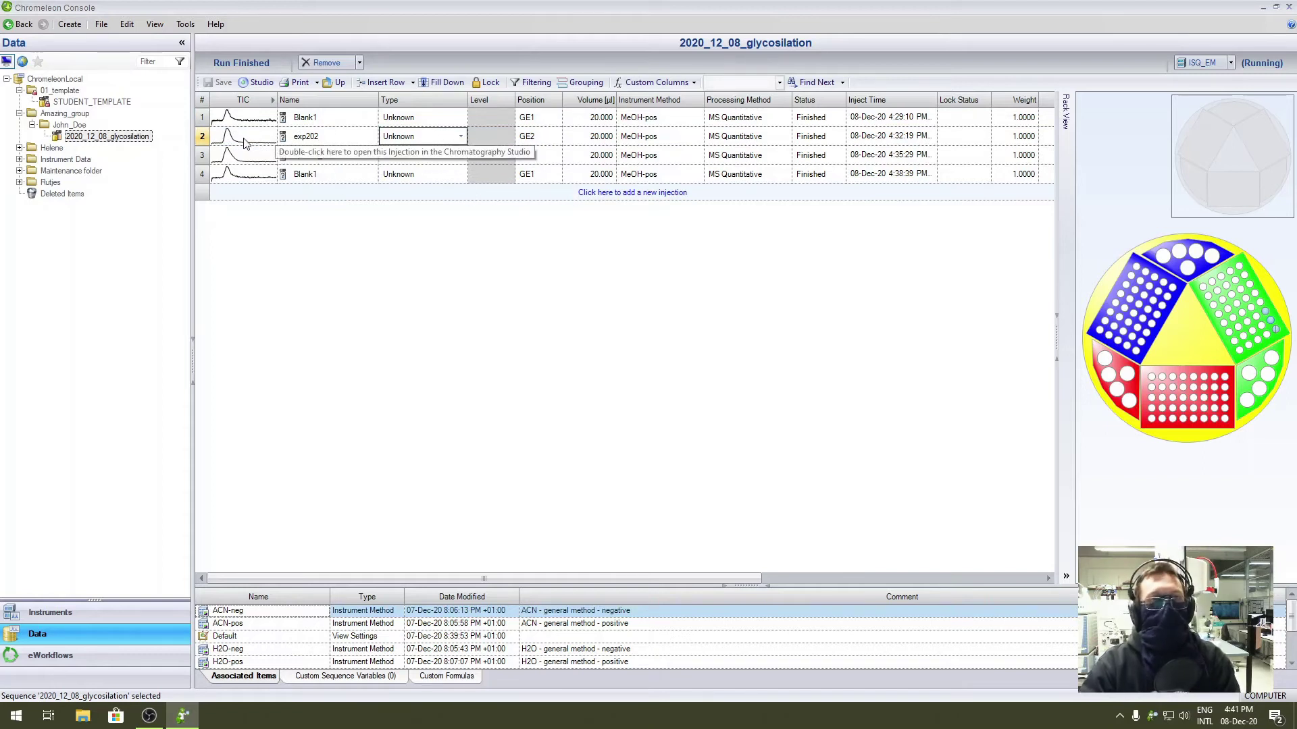
click(266, 143)
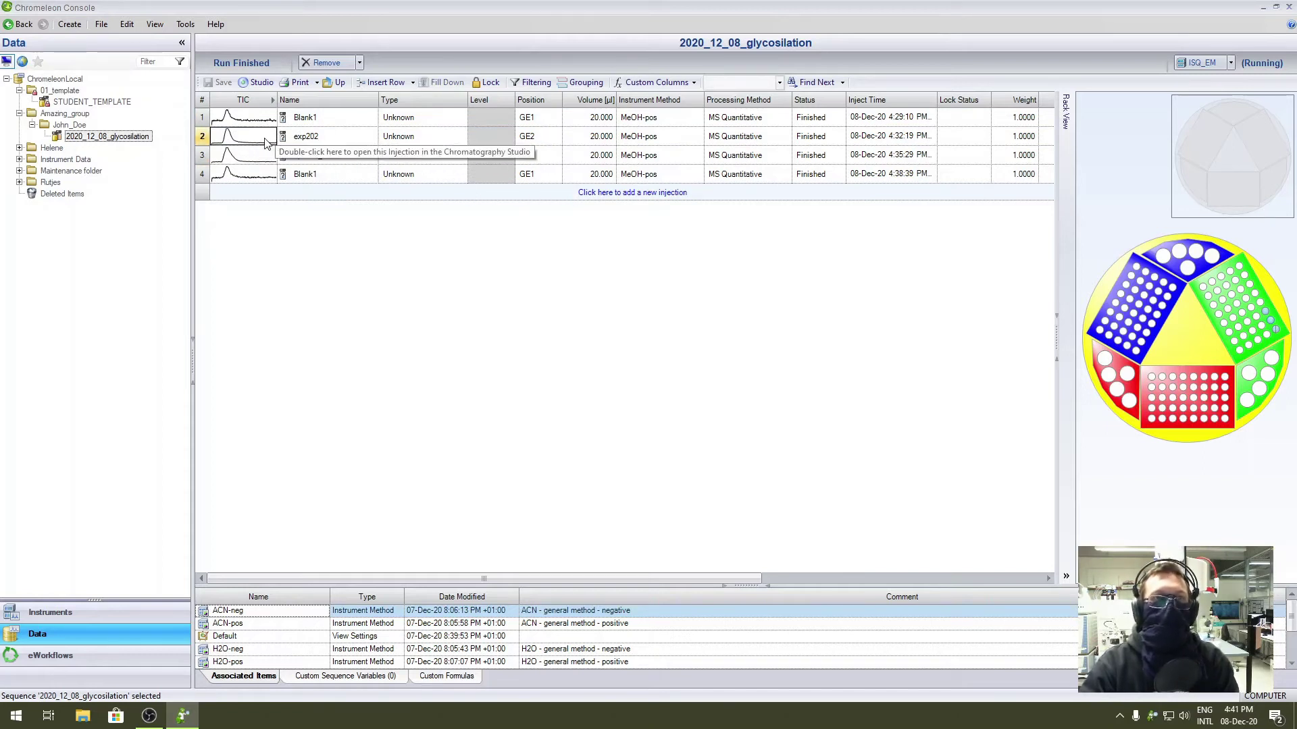
Open exp202, average spectra across the 0.34–1.6 min TIC peak, then open the Report Designer.
double_click(266, 143)
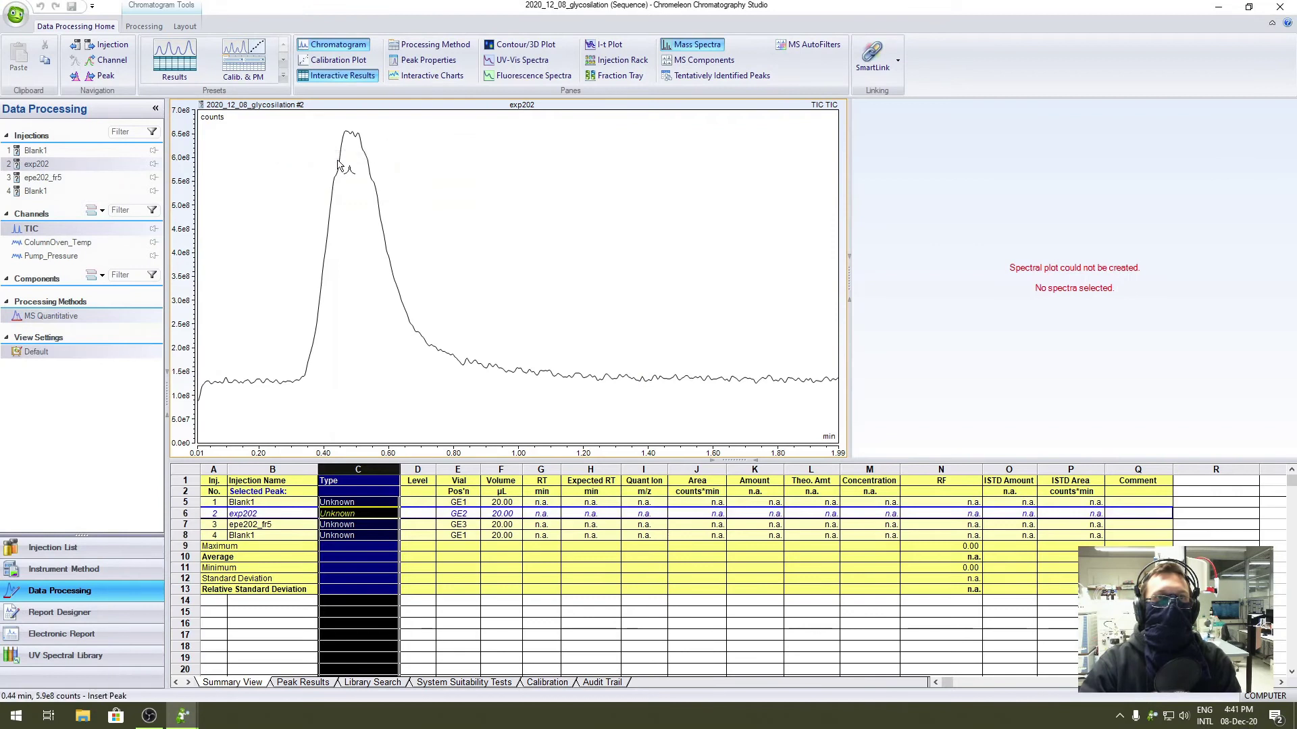
click(185, 26)
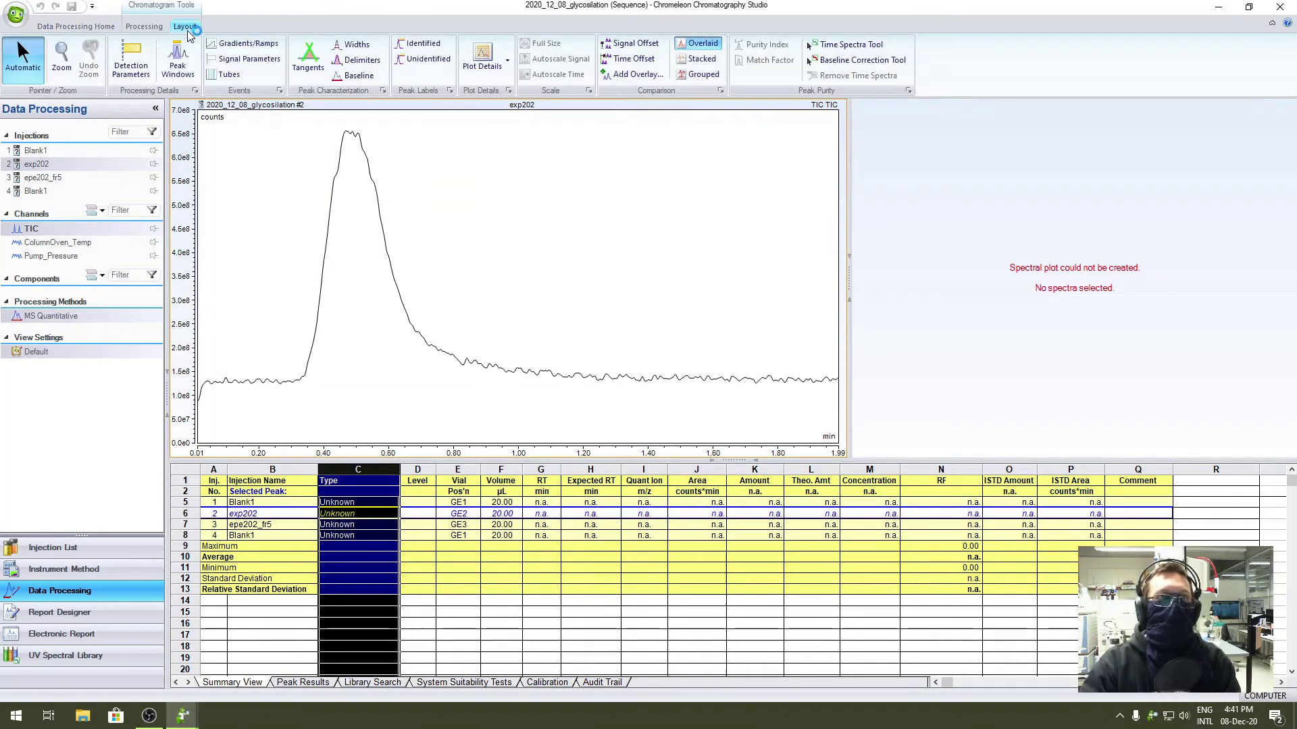
click(848, 44)
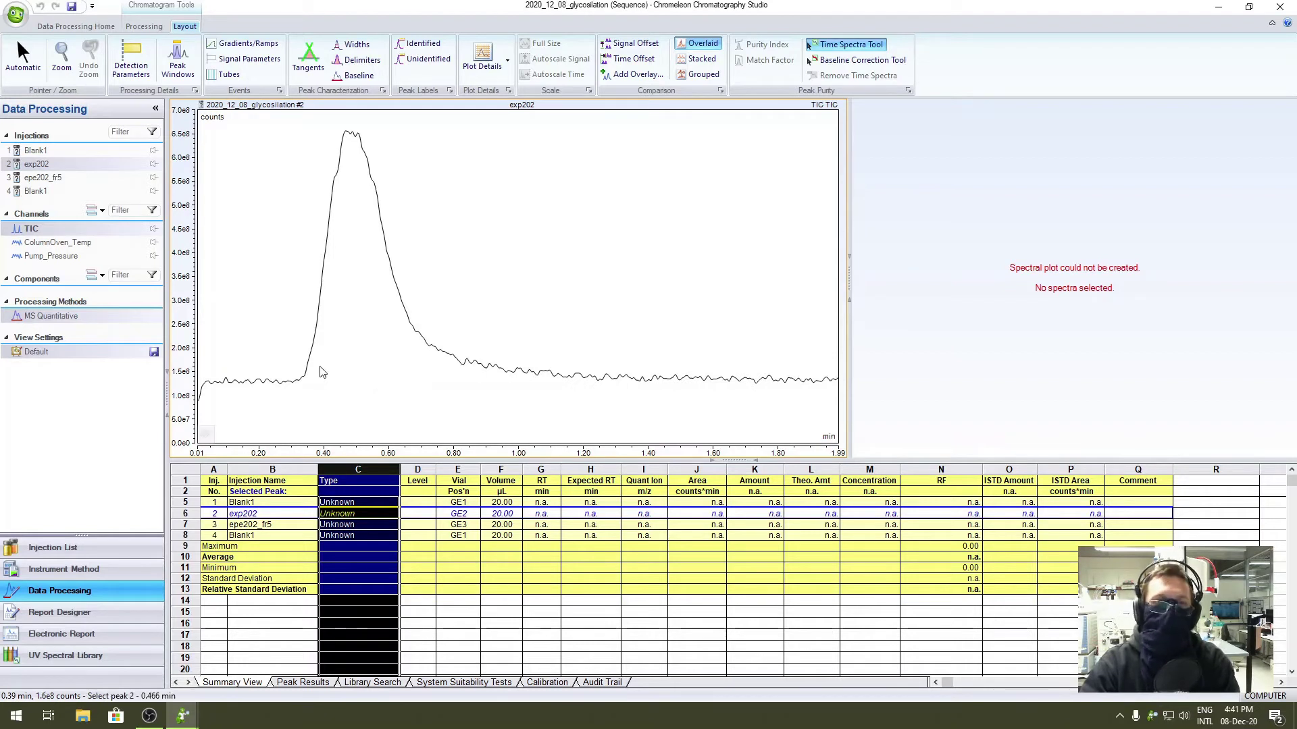
mouse_move(307, 365)
mouse_down()
mouse_move(686, 402)
mouse_move(455, 384)
mouse_move(713, 433)
mouse_move(744, 335)
mouse_move(744, 388)
mouse_move(695, 196)
mouse_move(482, 241)
mouse_move(507, 276)
mouse_up()
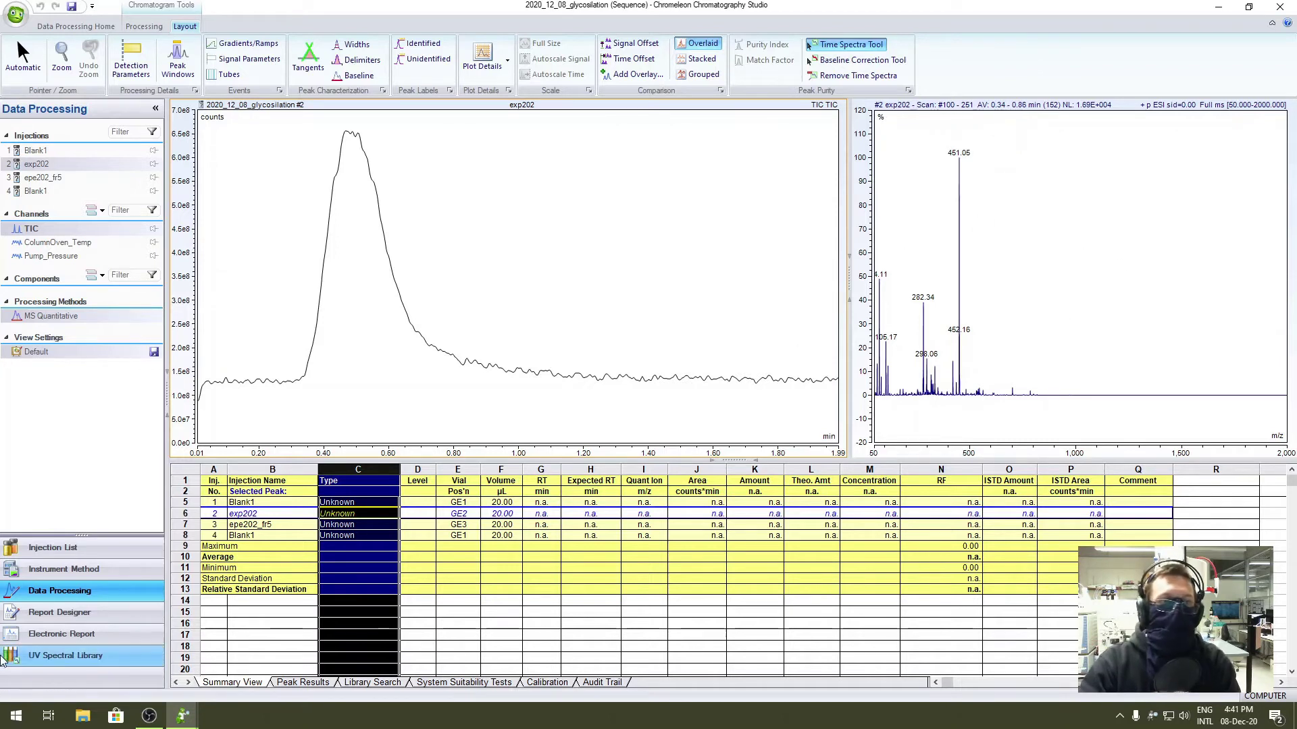
click(90, 612)
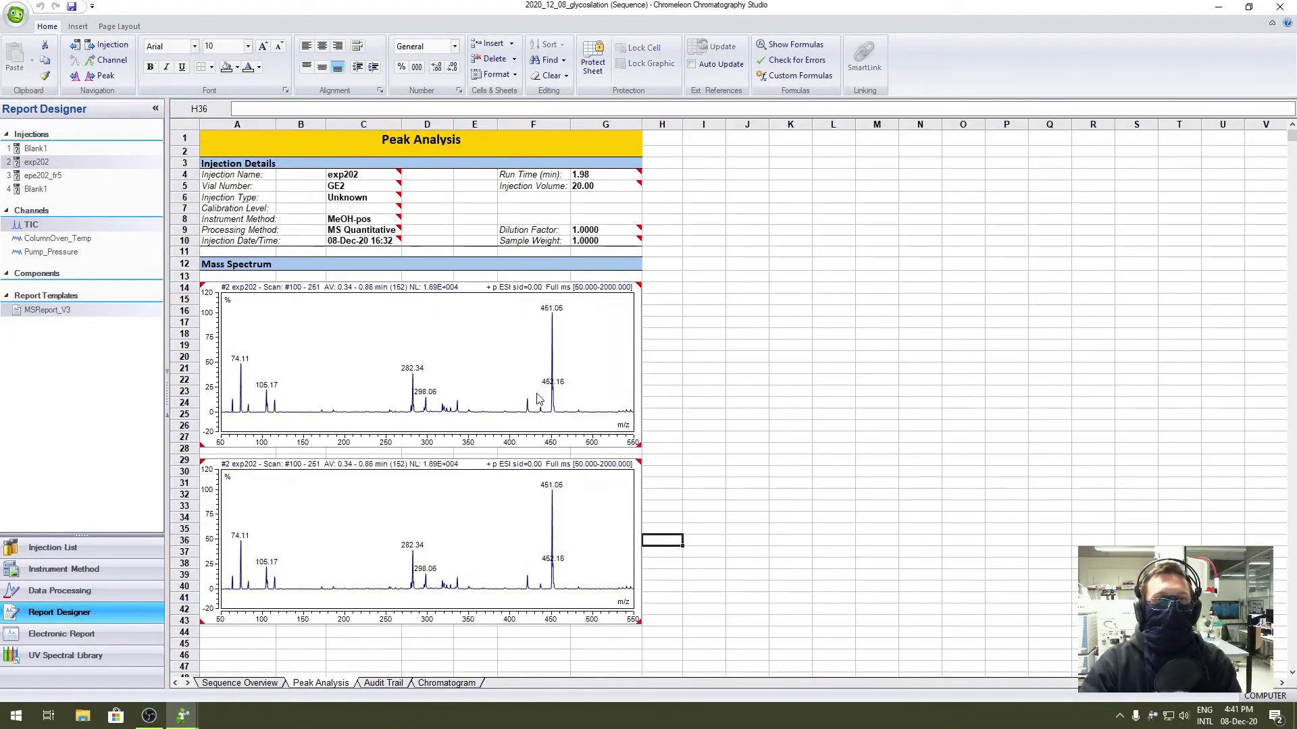
Paste a copy of the top mass spectrum plot at cell A45, then delete the extra copy.
click(538, 398)
click(508, 543)
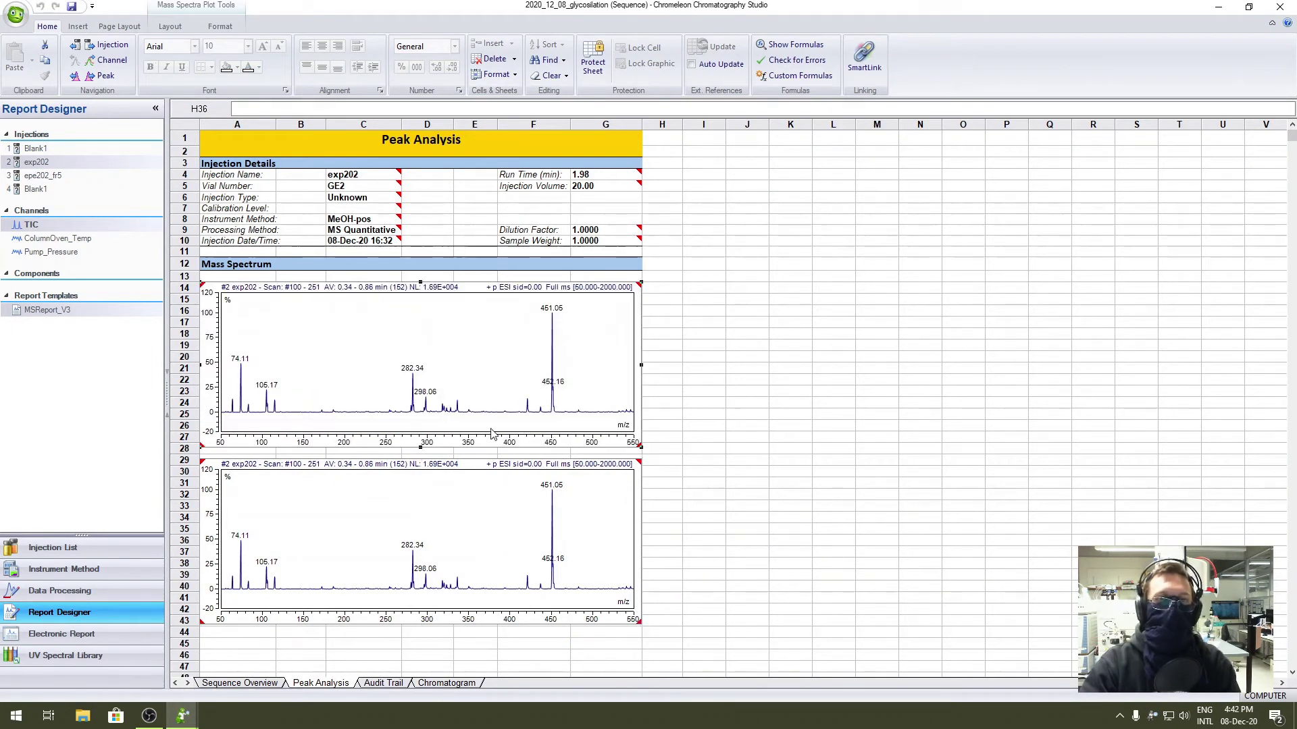
scroll(483, 483, down, 1)
click(251, 620)
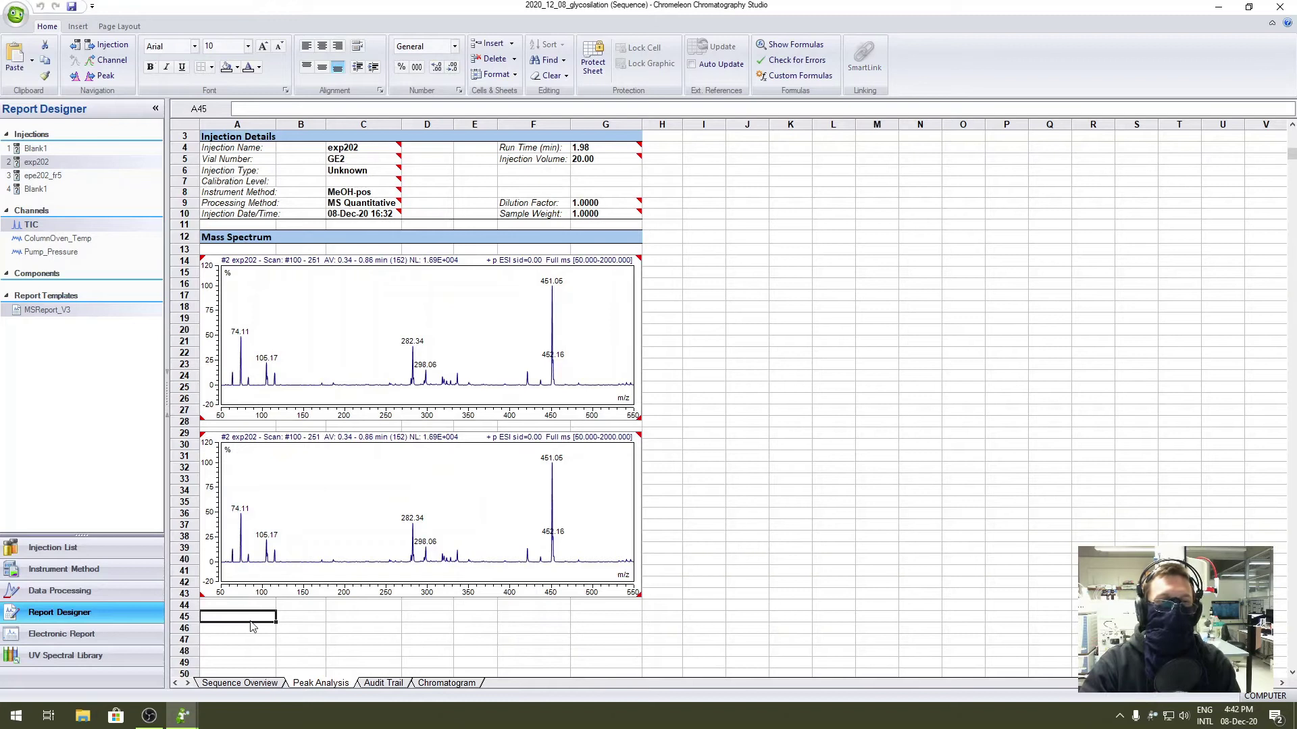
key(ctrl+v)
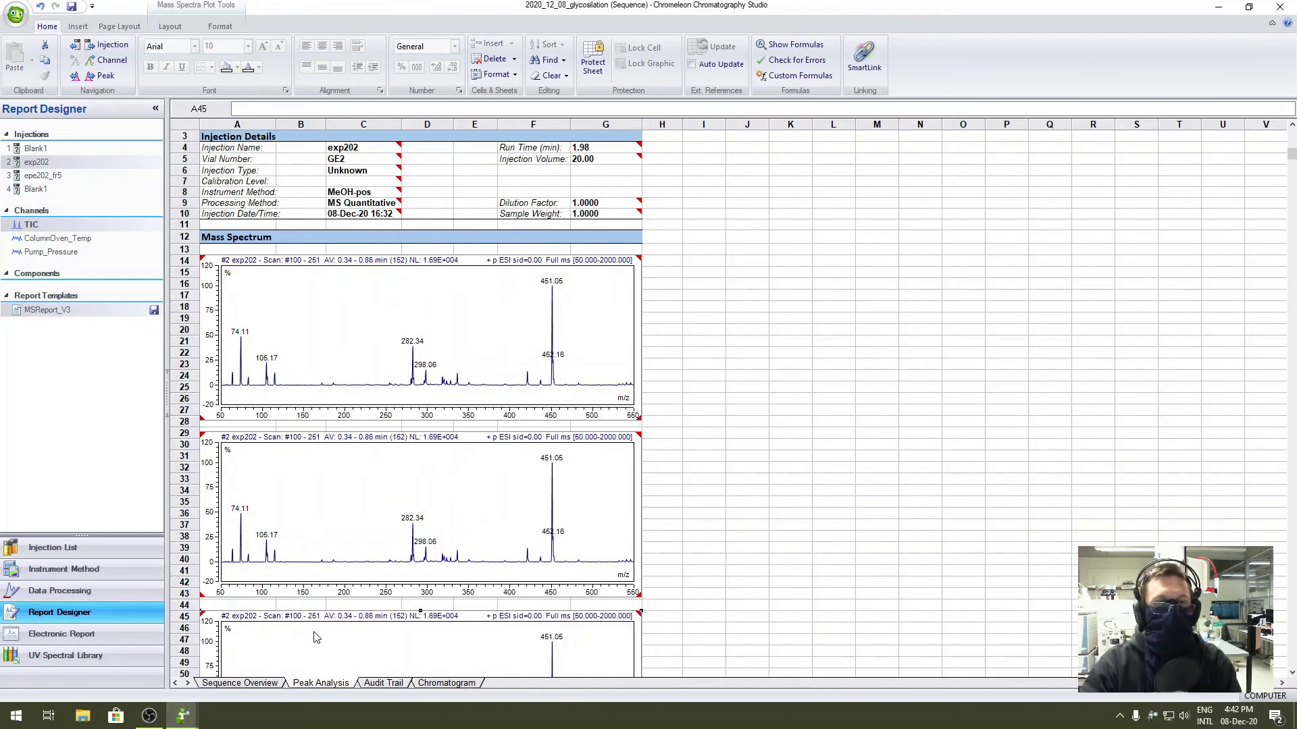
scroll(679, 580, down, 2)
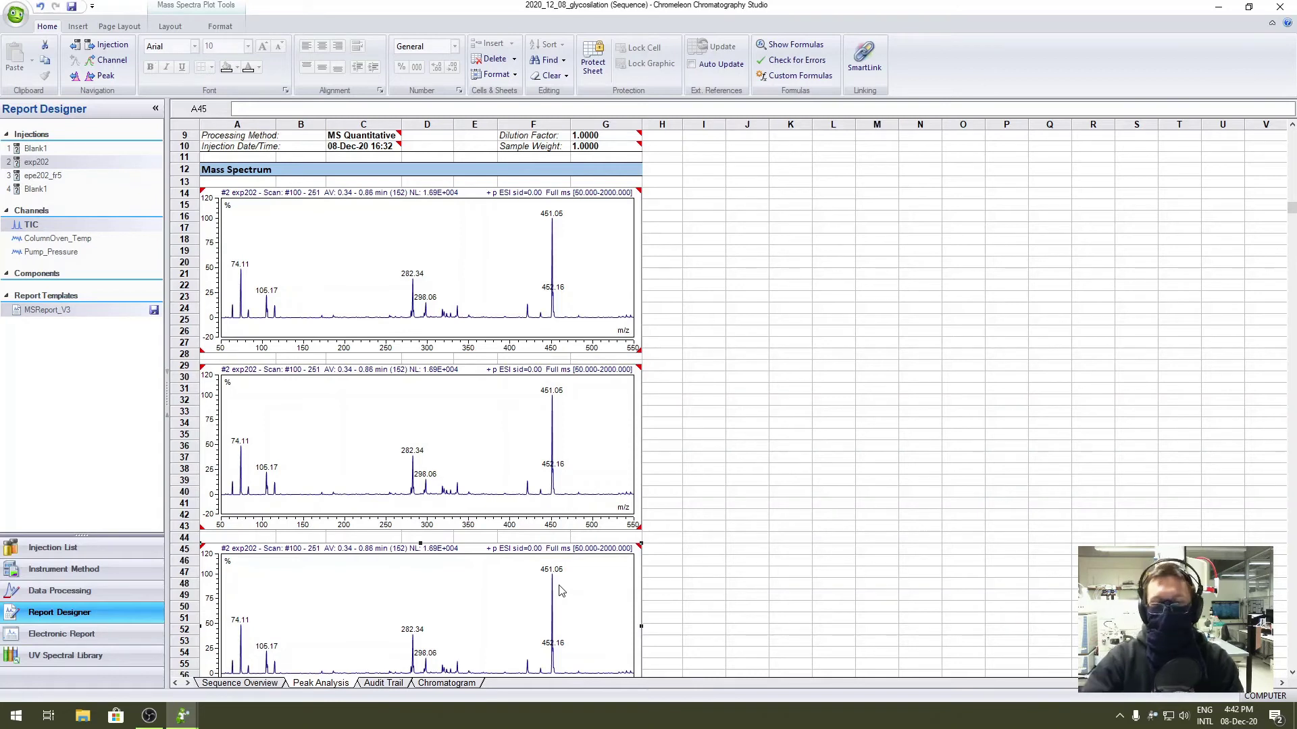
key(Delete)
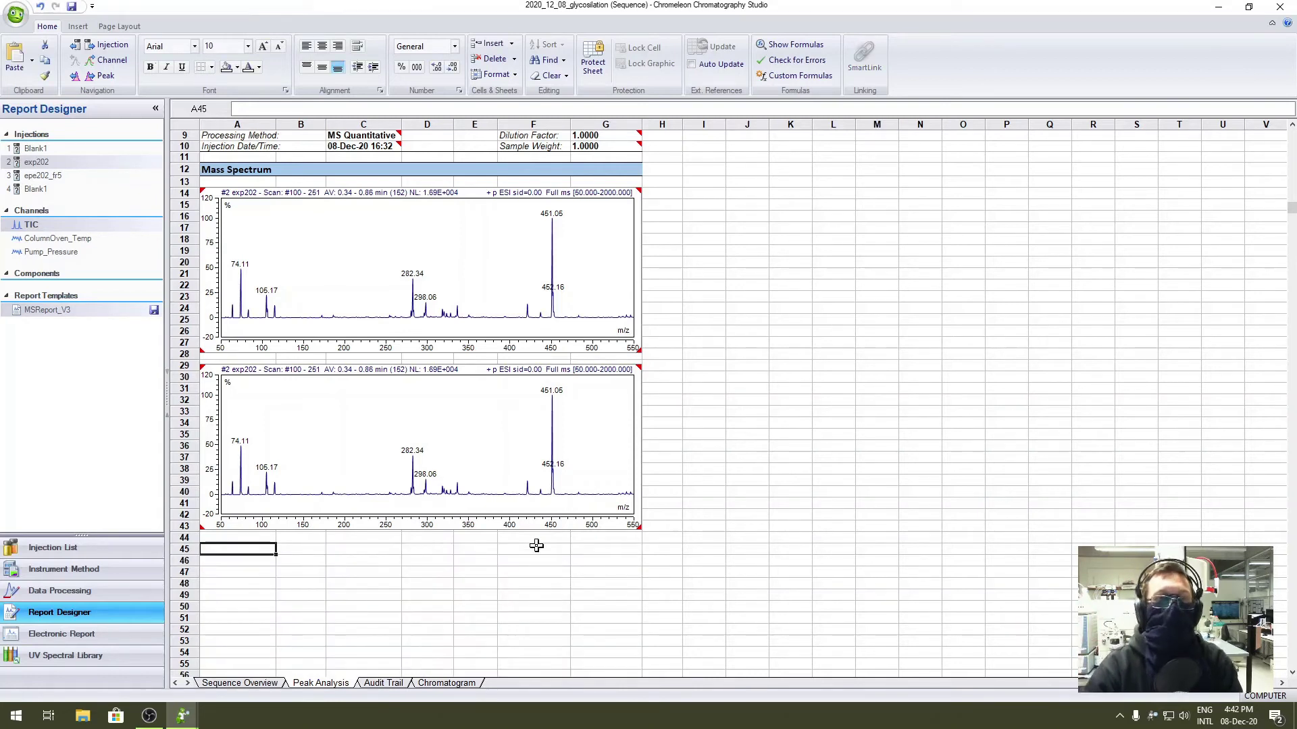
click(521, 271)
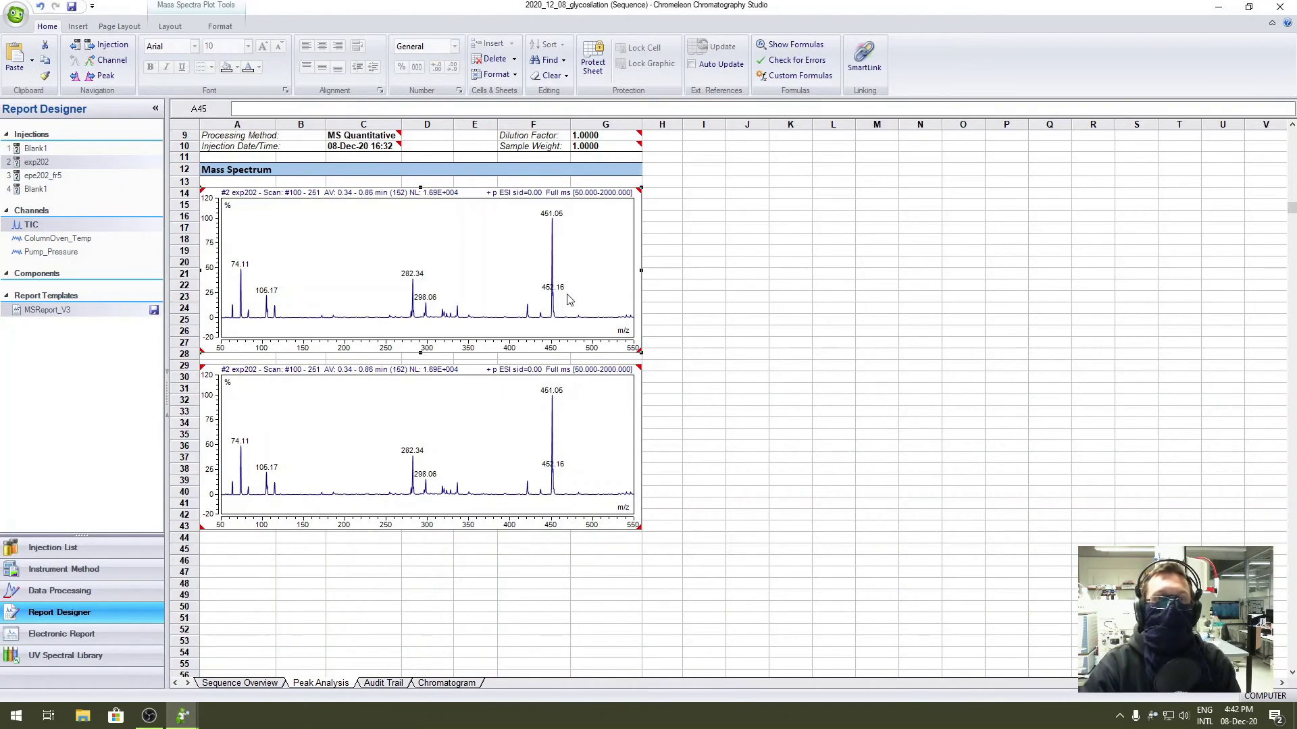
Set the top spectrum plot's Scale upper mass limit to 1000 m/z.
double_click(533, 295)
click(36, 137)
click(35, 154)
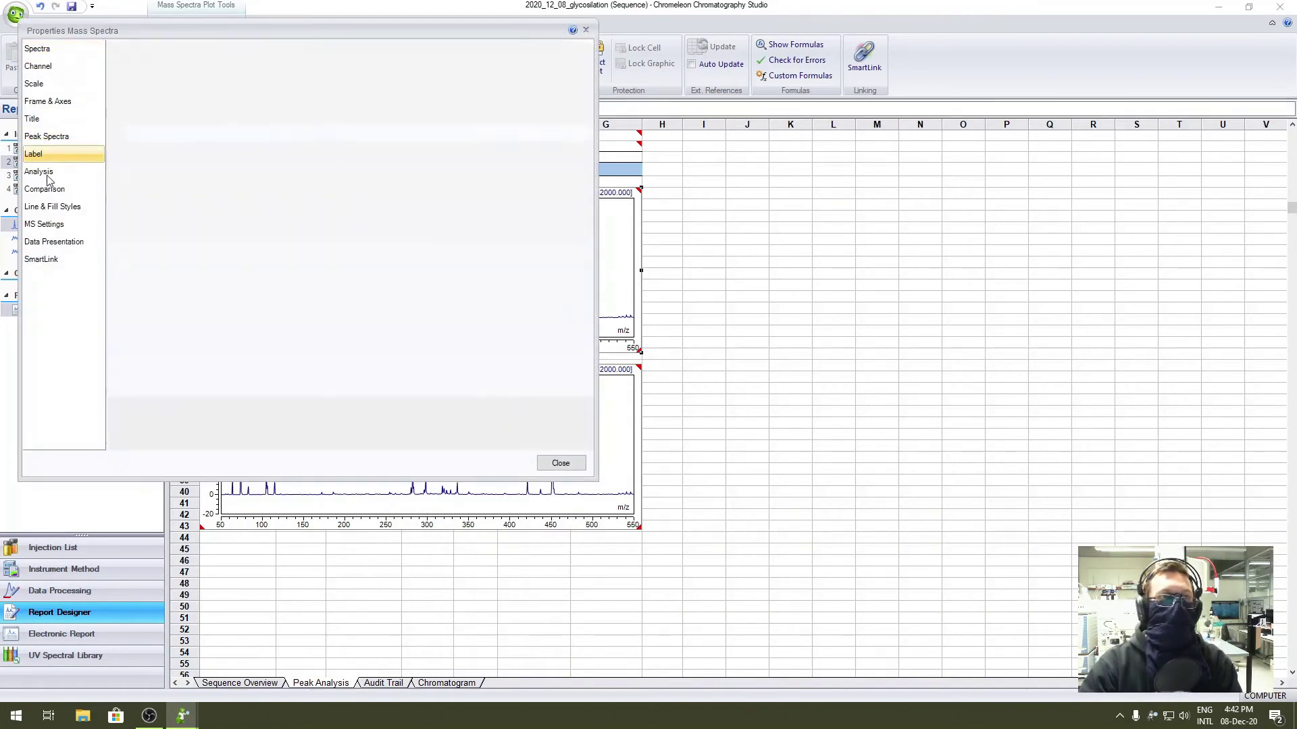
click(38, 119)
click(64, 103)
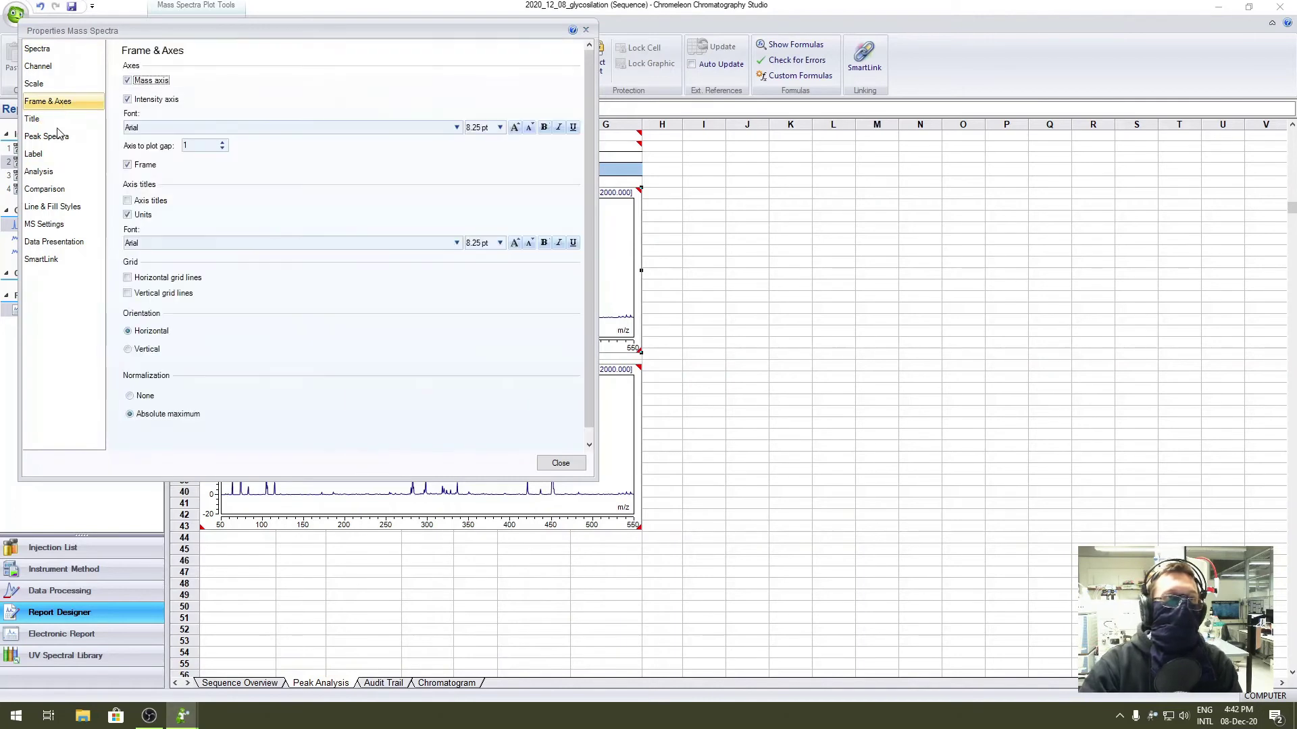
click(48, 228)
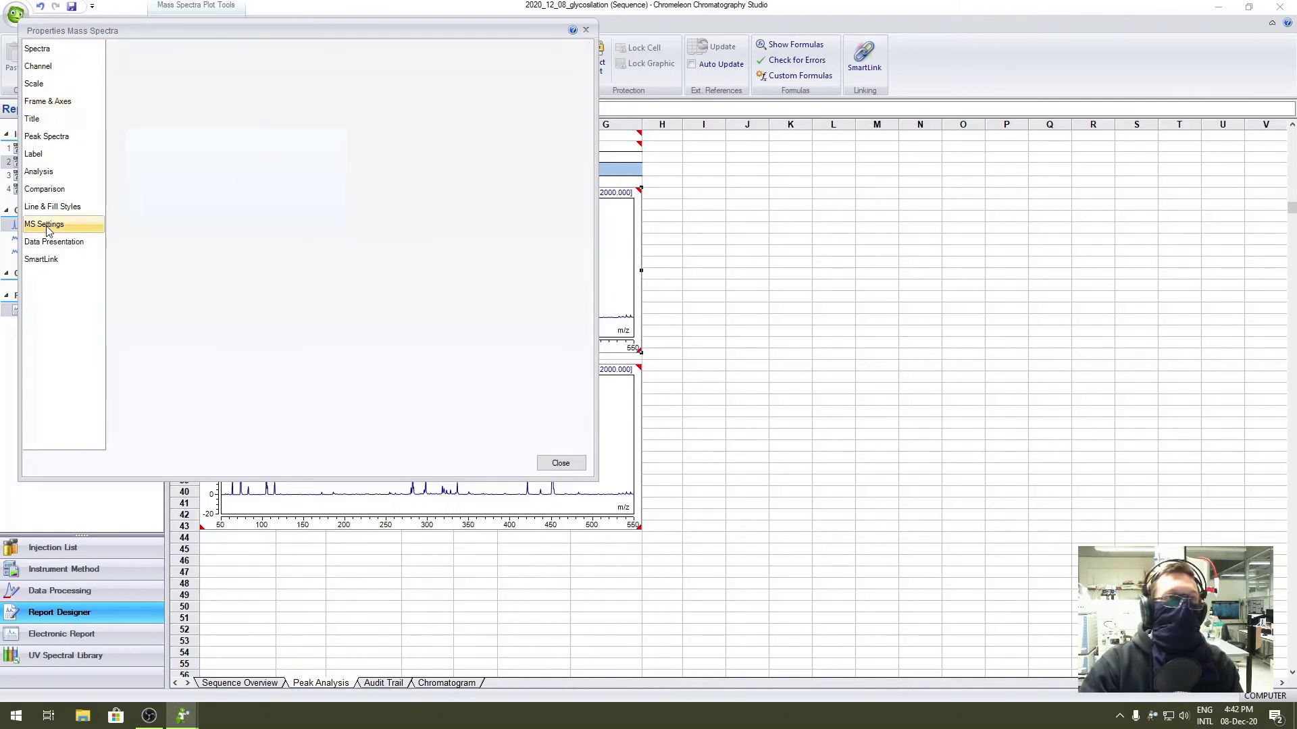
click(45, 86)
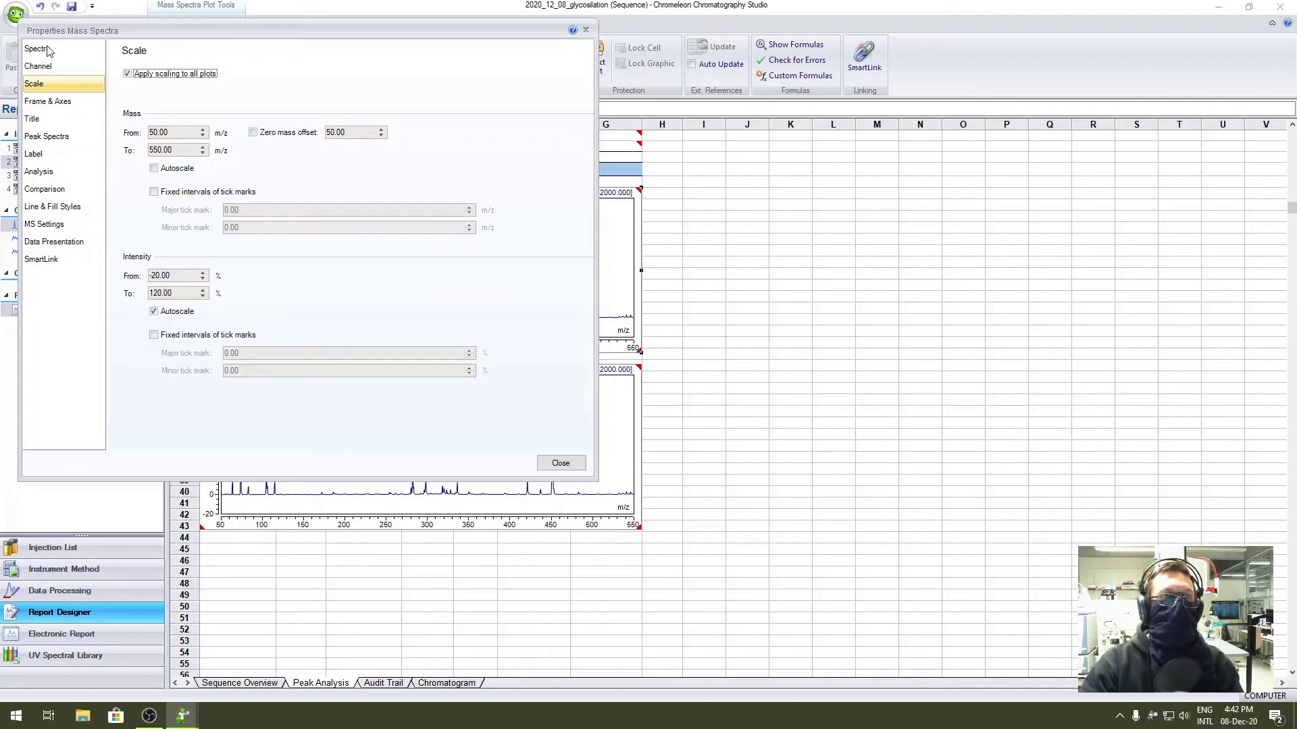
double_click(188, 149)
text(1000)
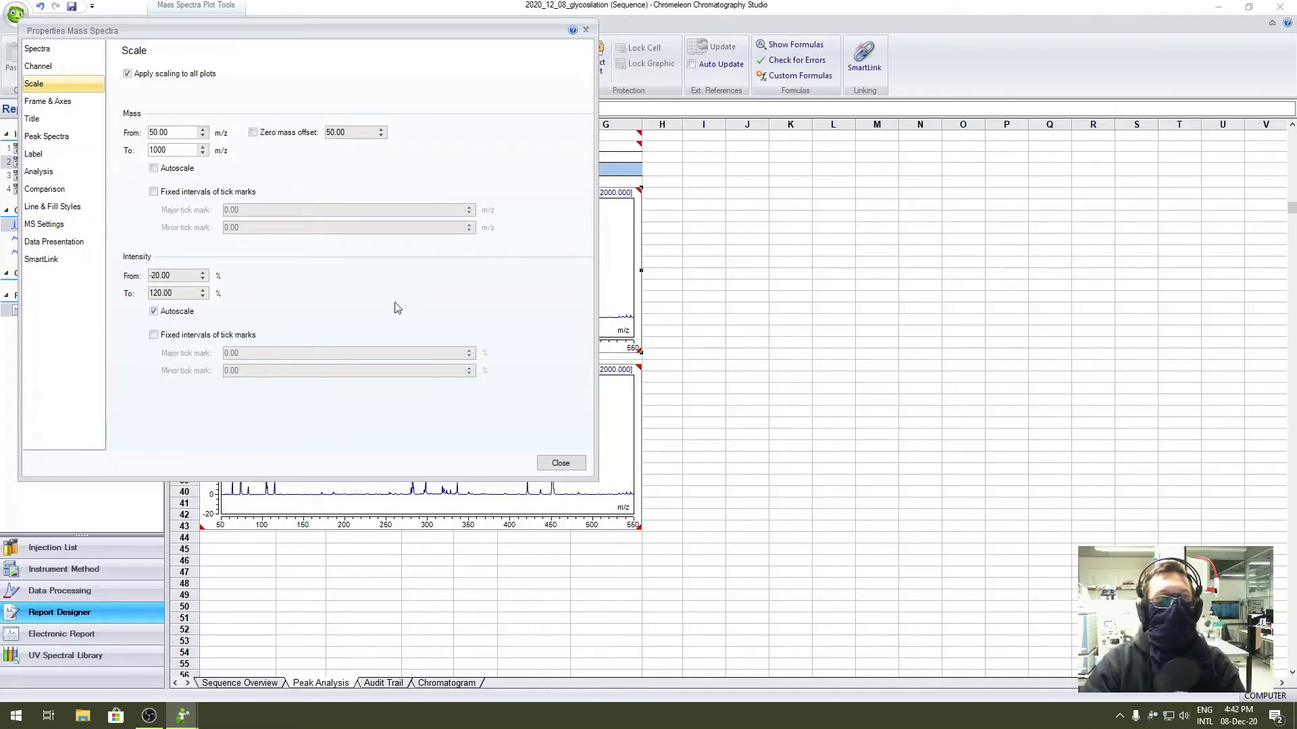
key(Return)
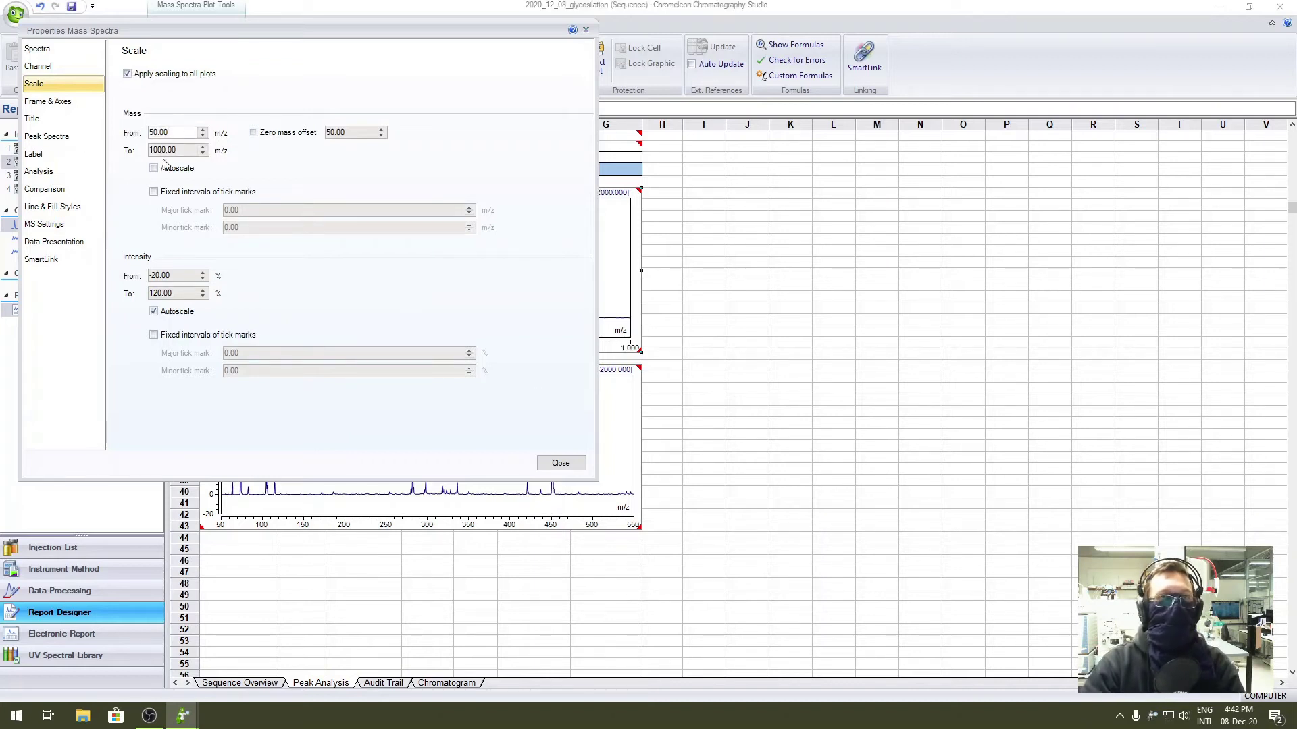
click(563, 462)
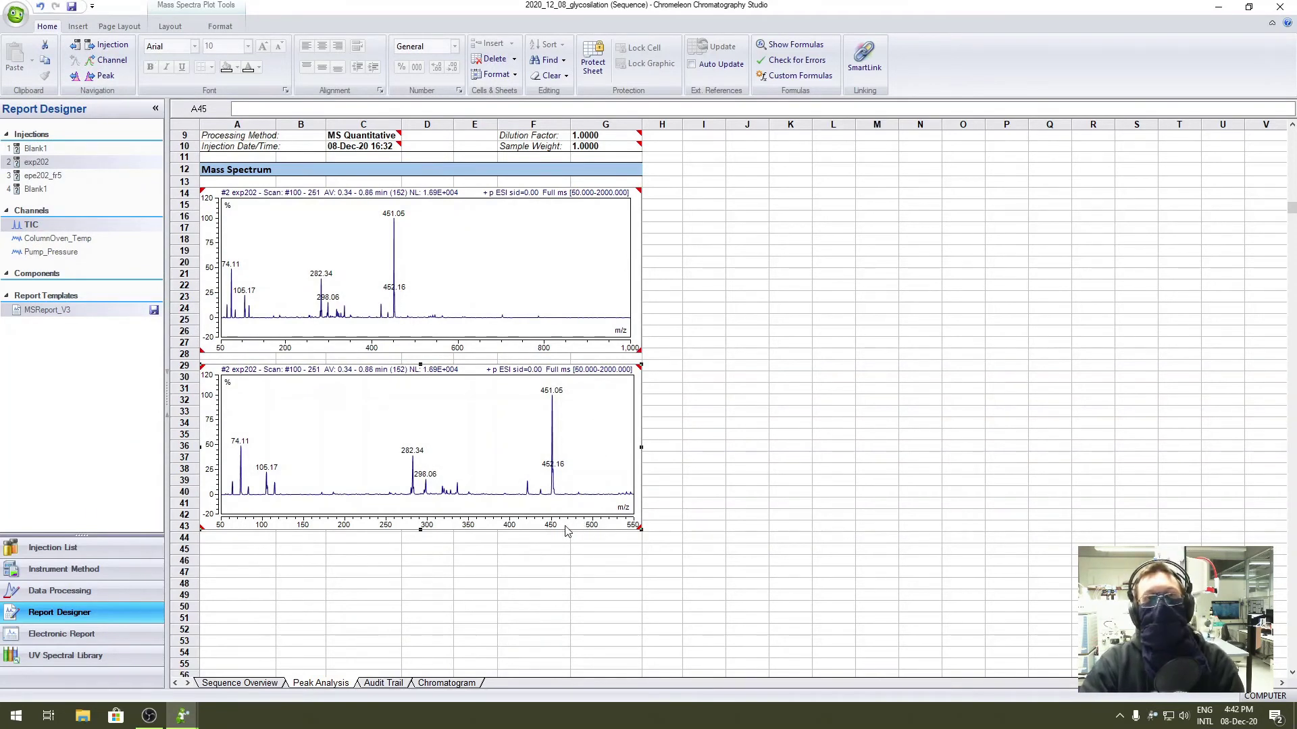
Set the lower spectrum plot's mass range from 430 to 470 m/z.
double_click(548, 481)
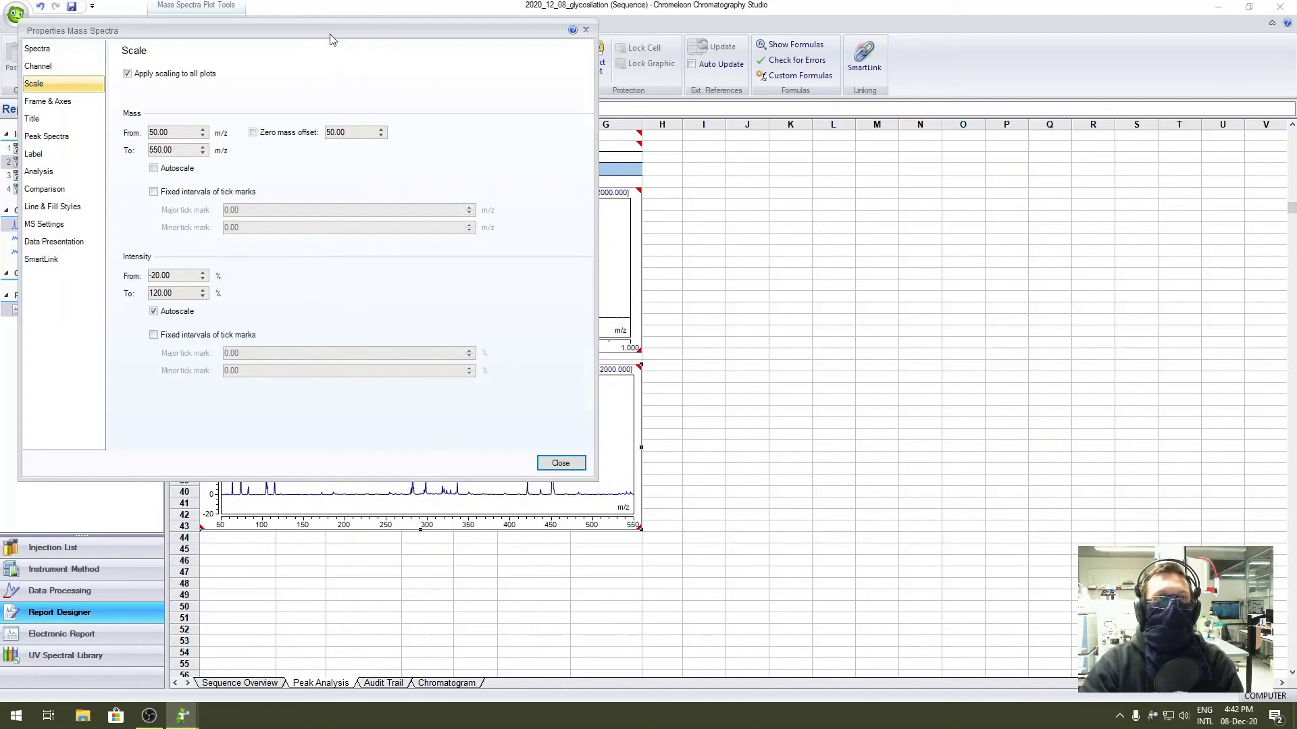
drag(330, 40, 1025, 128)
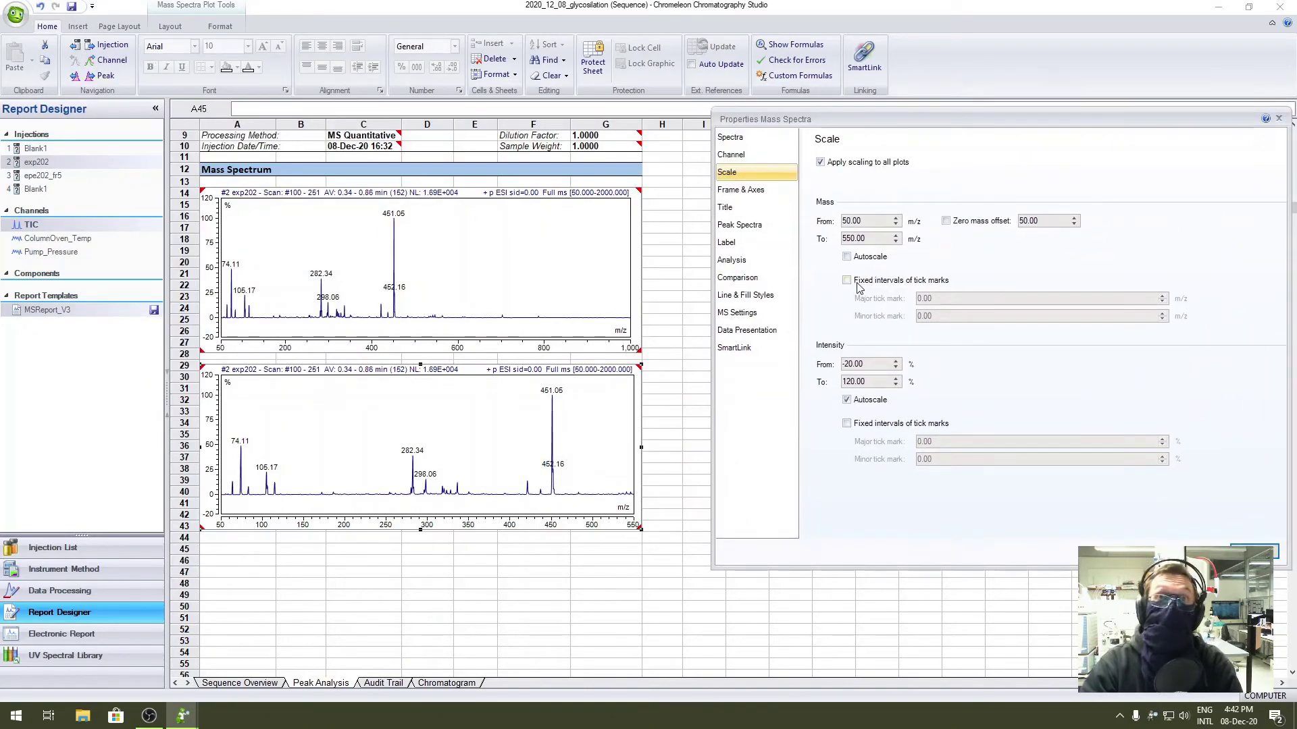
double_click(860, 223)
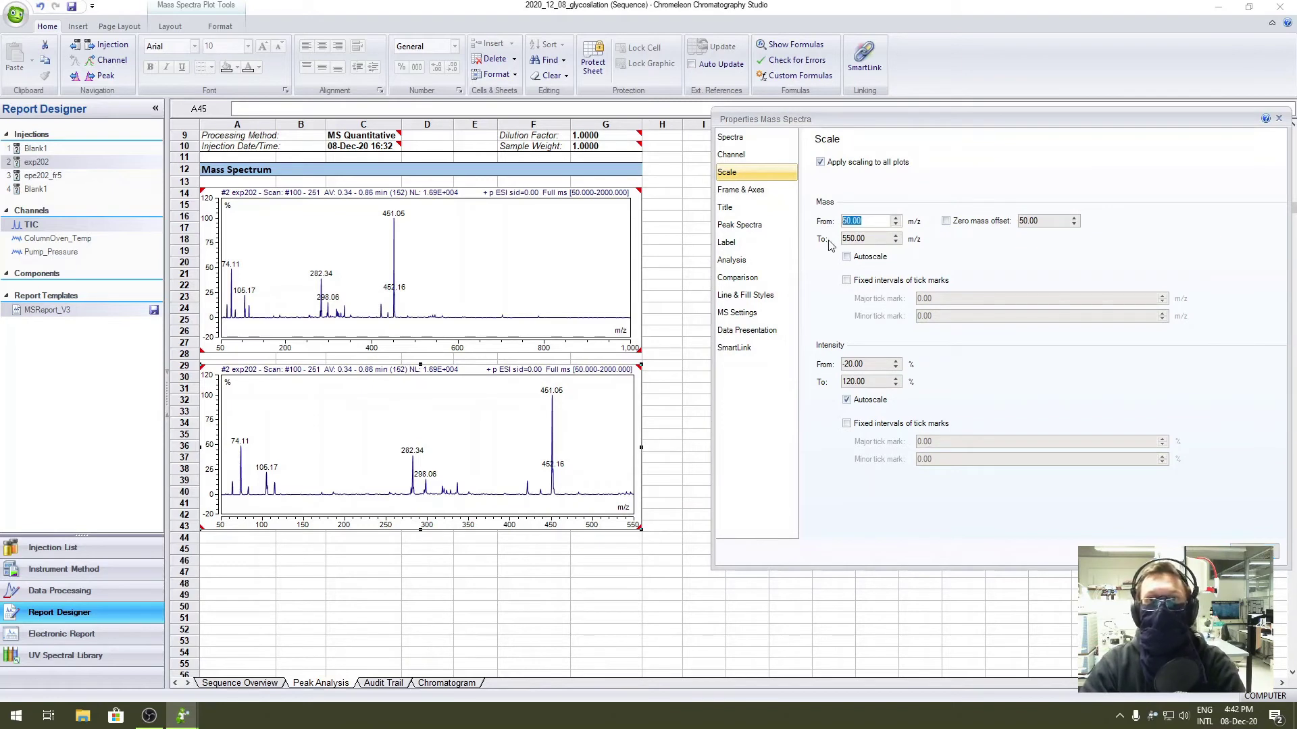
text(4)
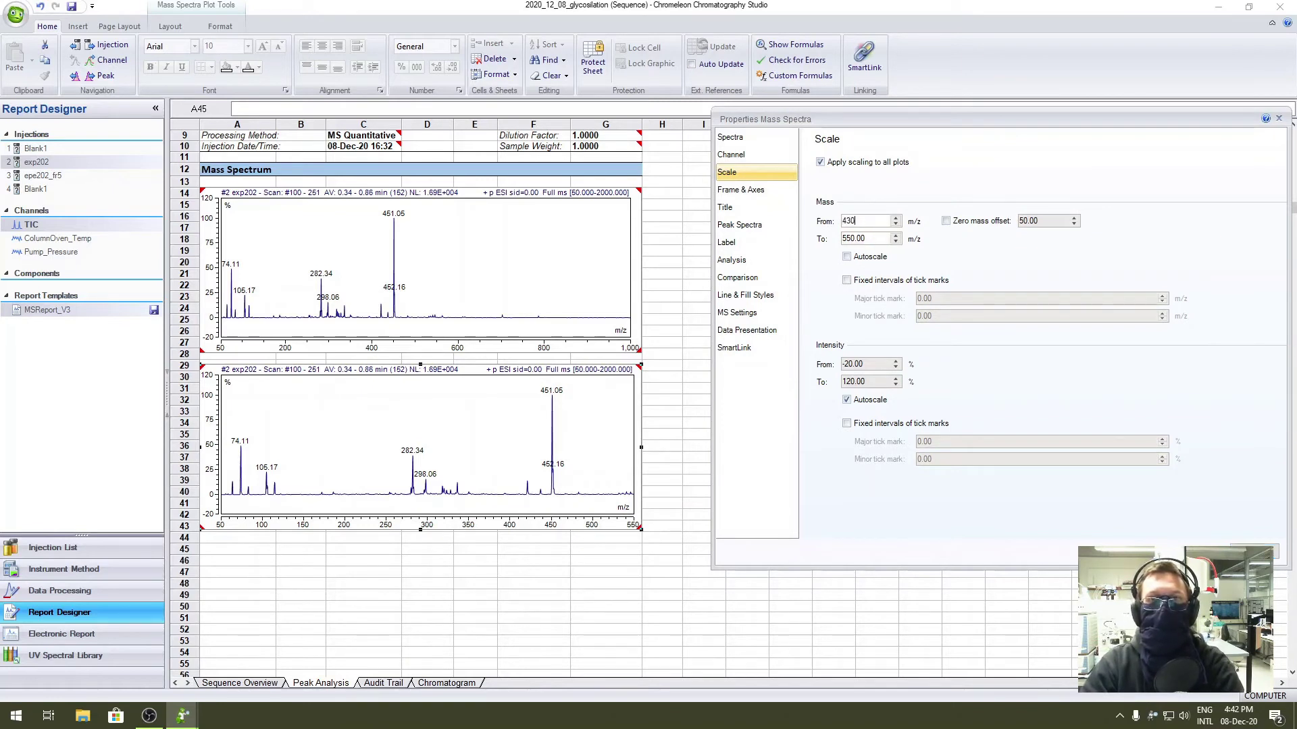
text(30)
key(Tab)
text(47)
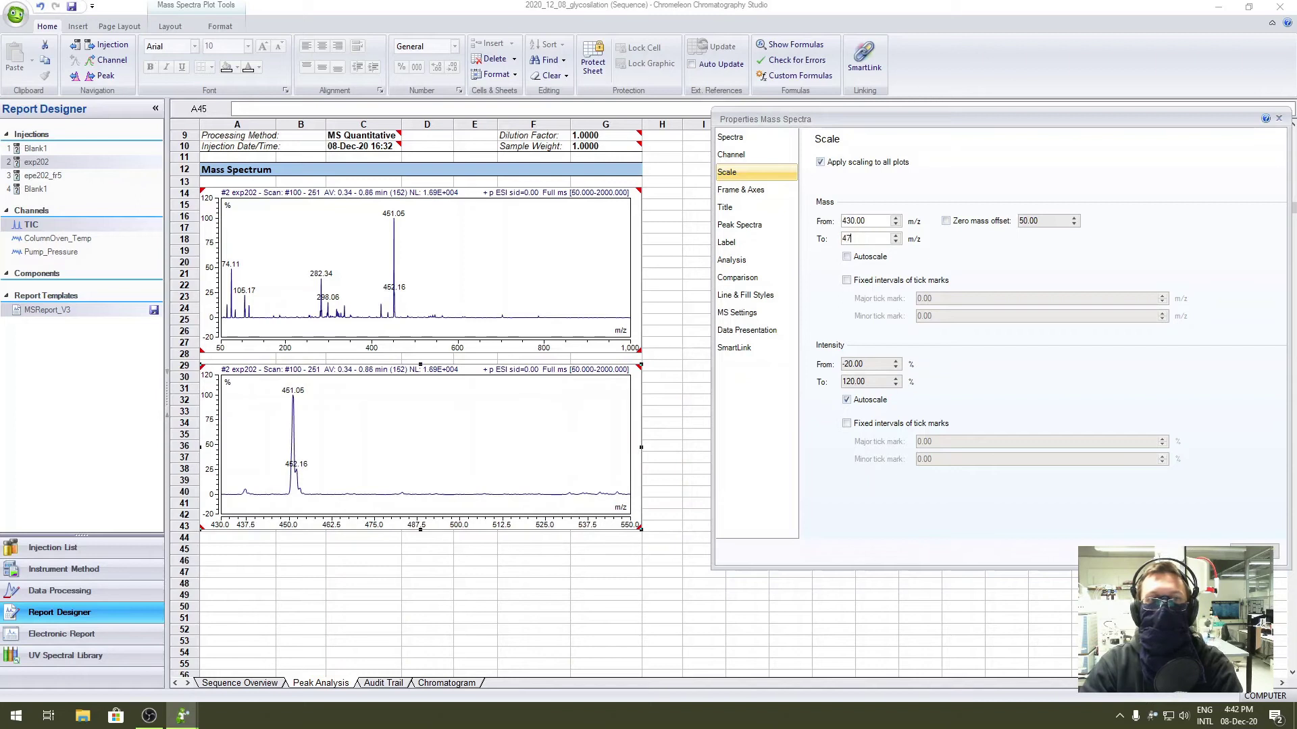
text(0)
click(873, 225)
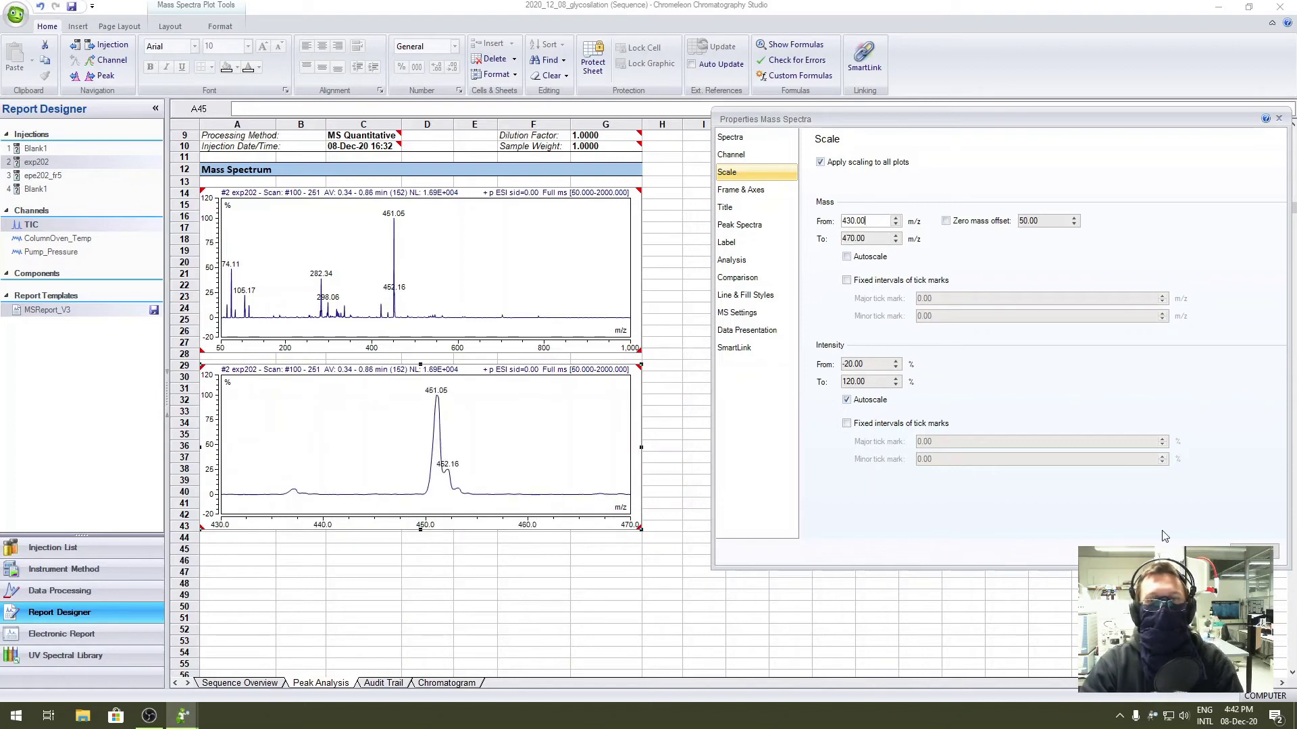
click(1255, 551)
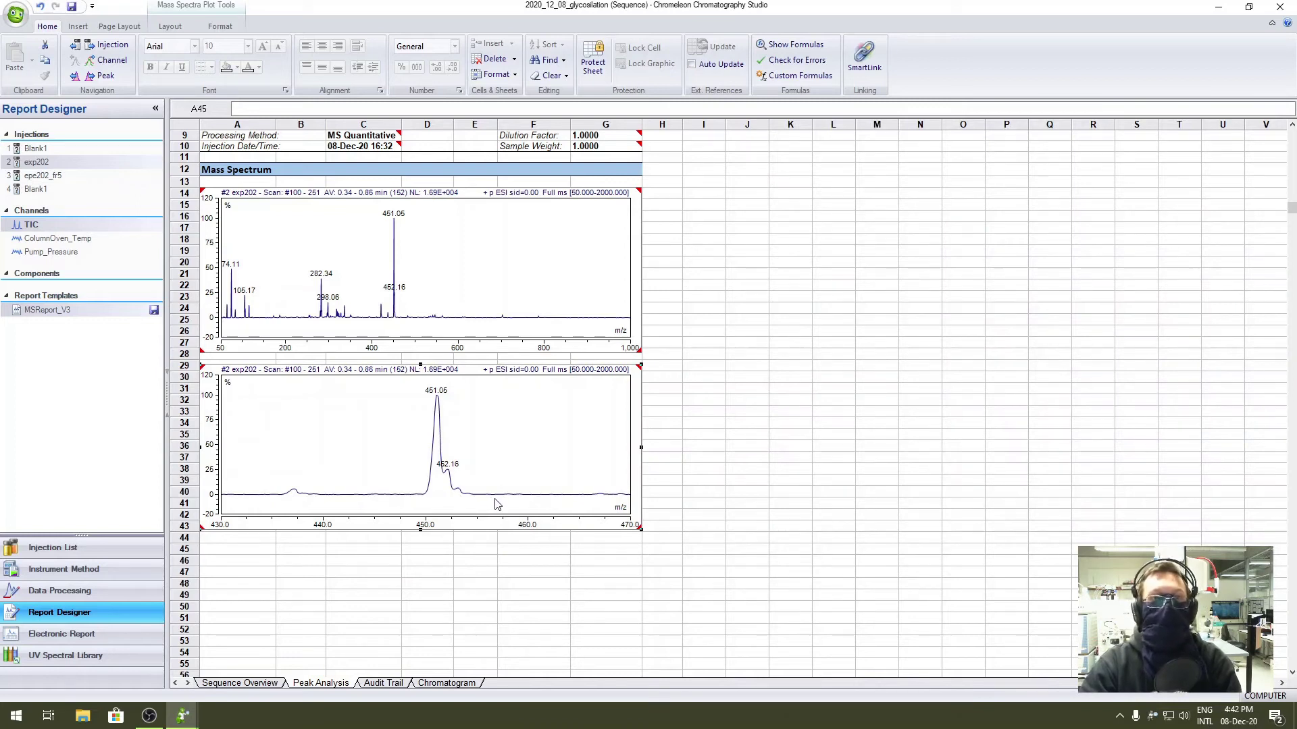
Deselect the chart, return to the top of the report and open the application menu.
click(669, 437)
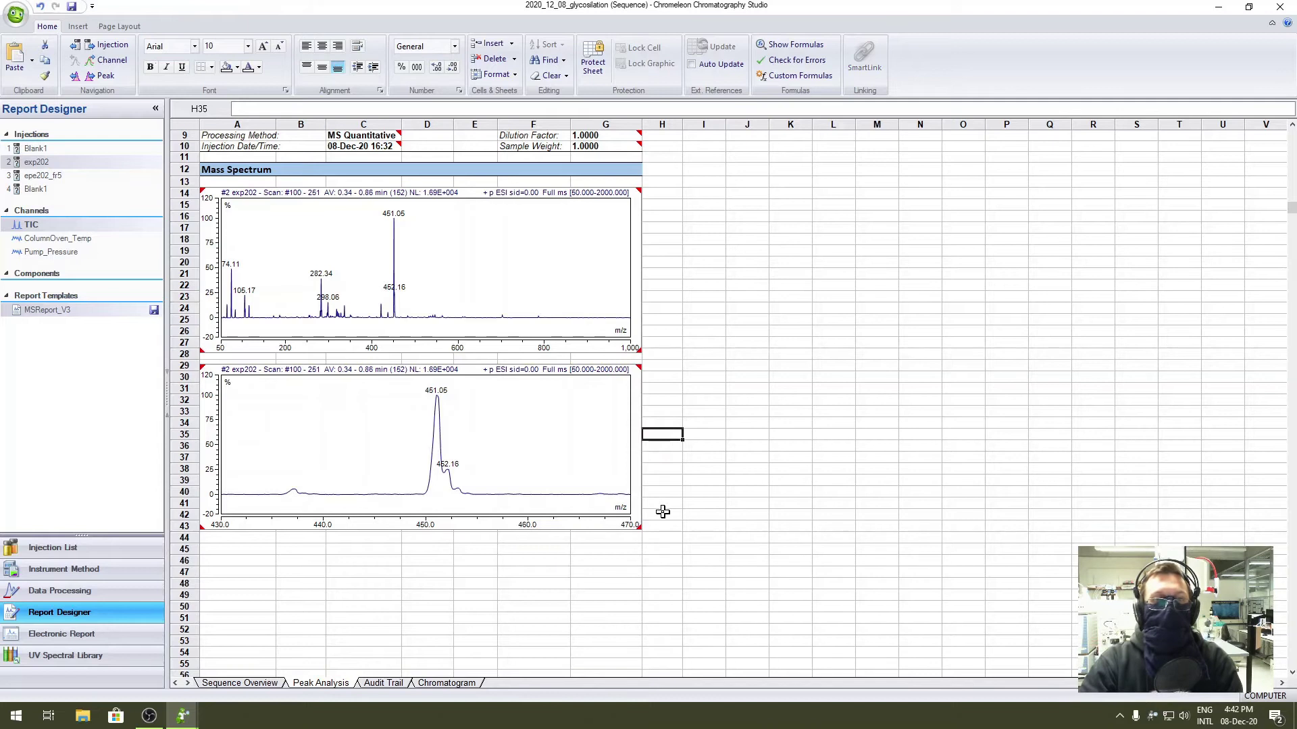
scroll(659, 517, up, 1)
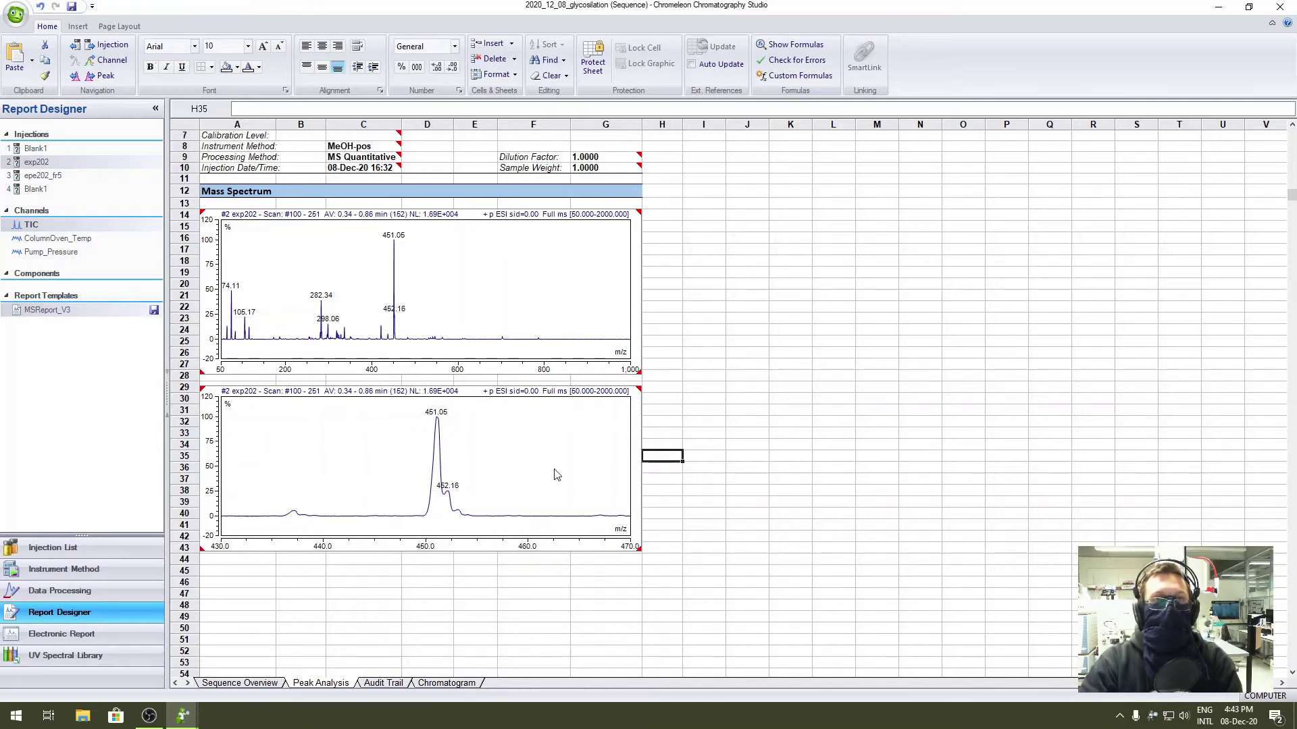
scroll(648, 466, up, 2)
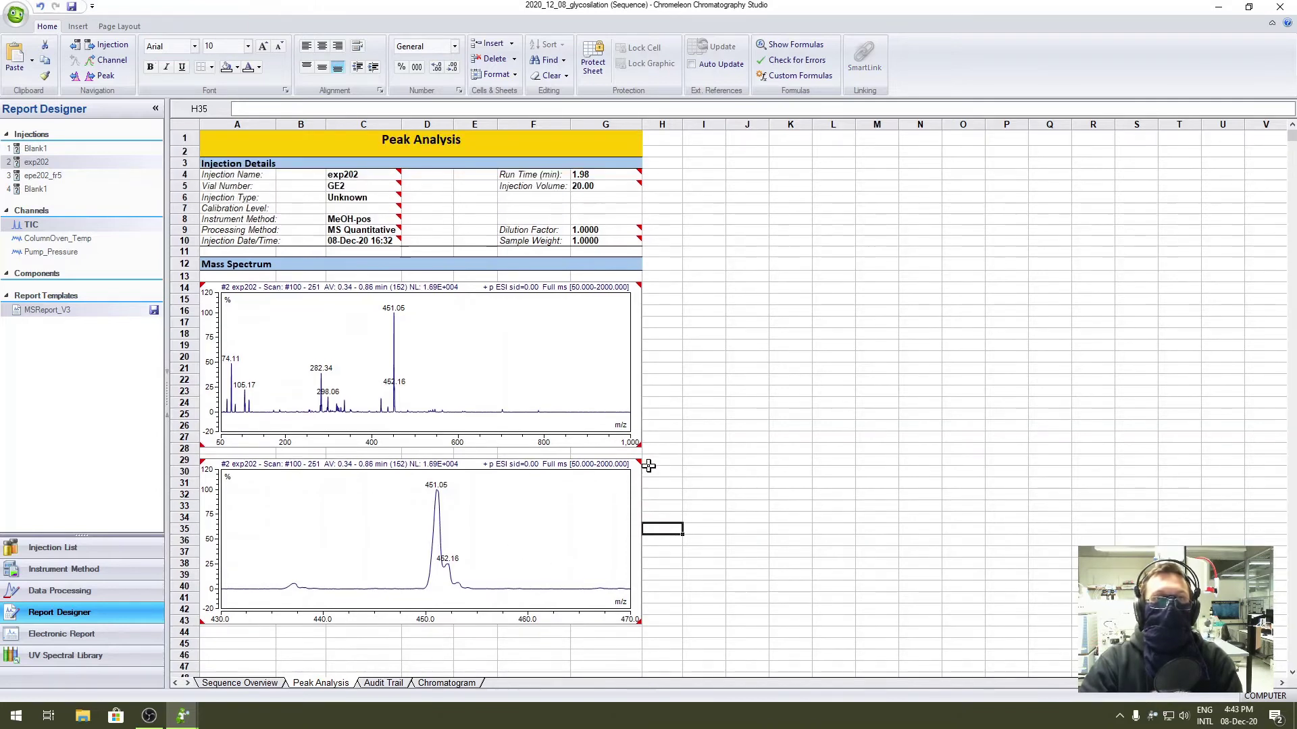
click(17, 15)
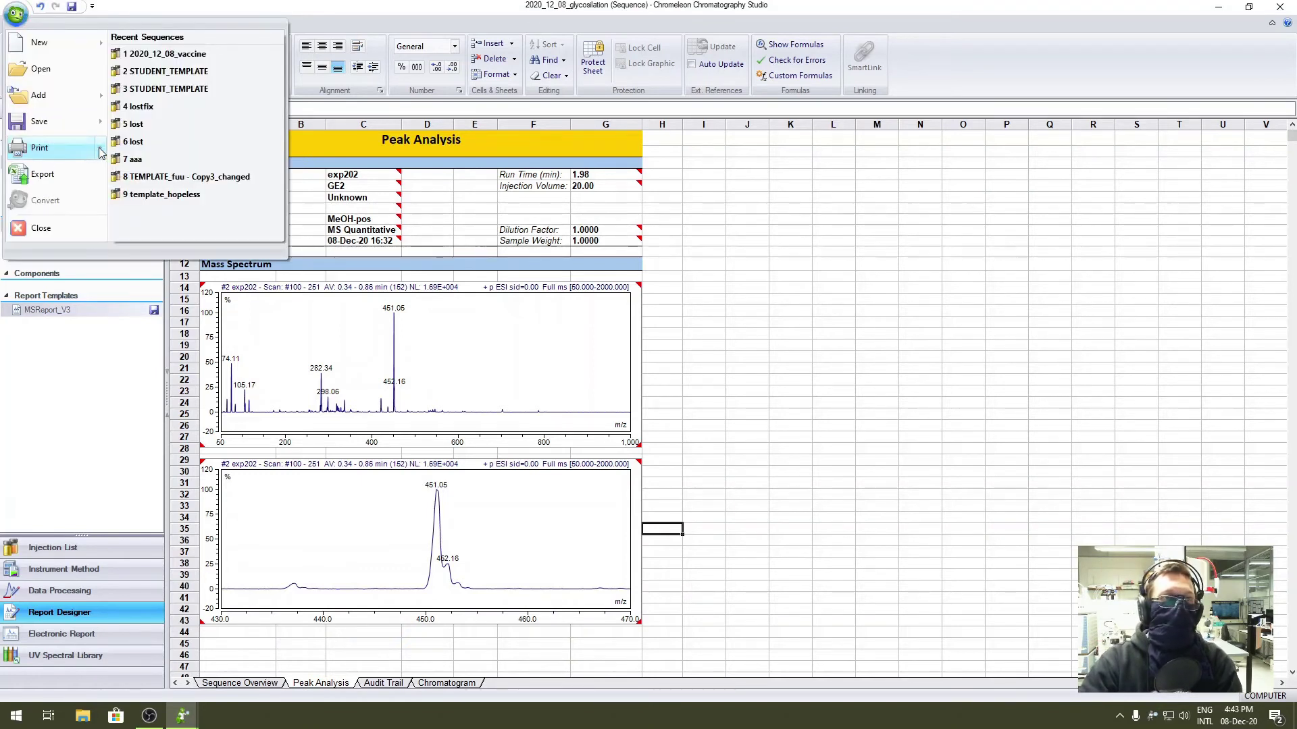
Print the Peak Analysis sheet on the Samsung M283x Series printer.
mouse_move(77, 150)
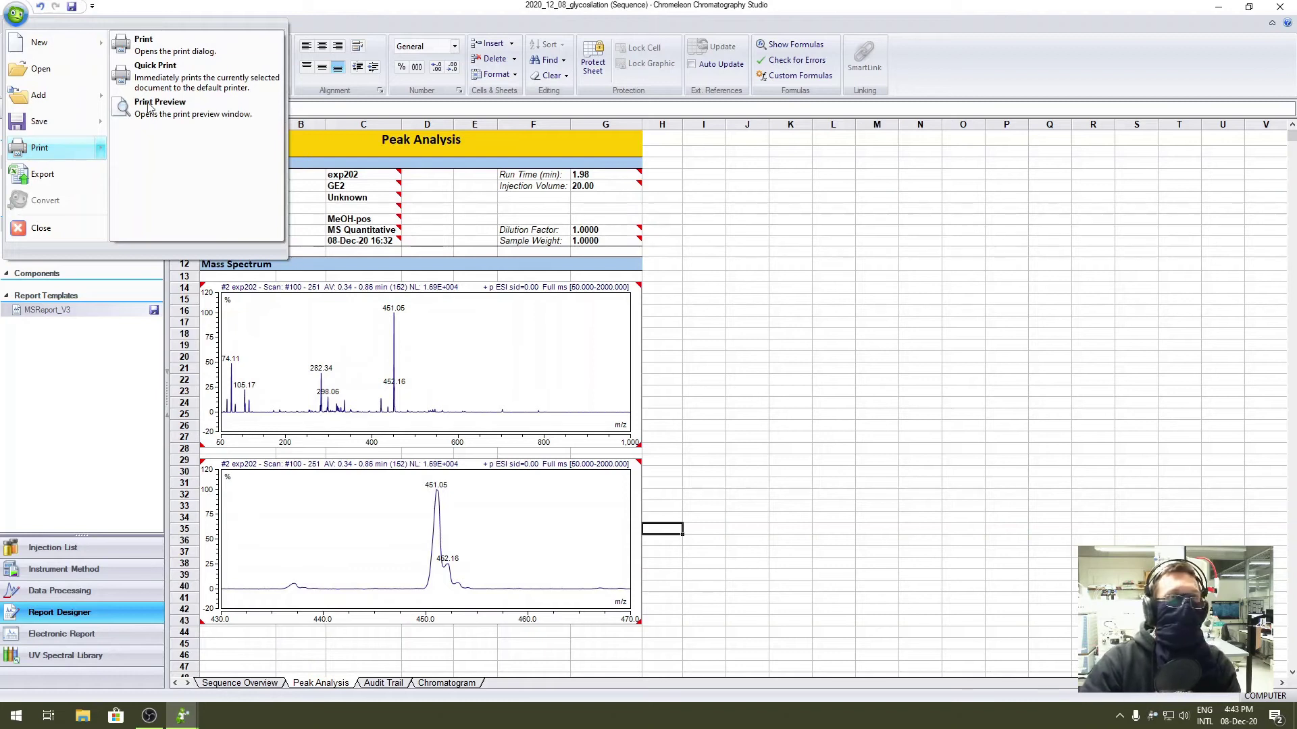
click(169, 45)
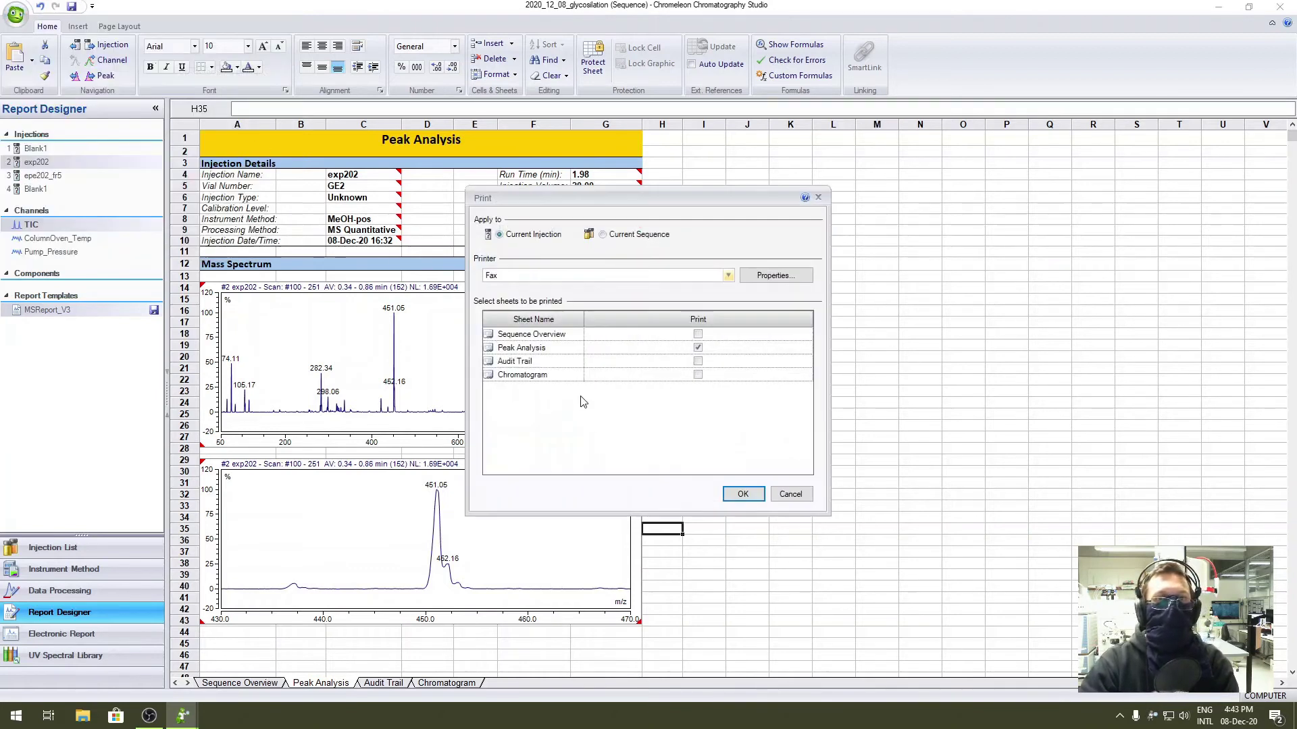
click(658, 348)
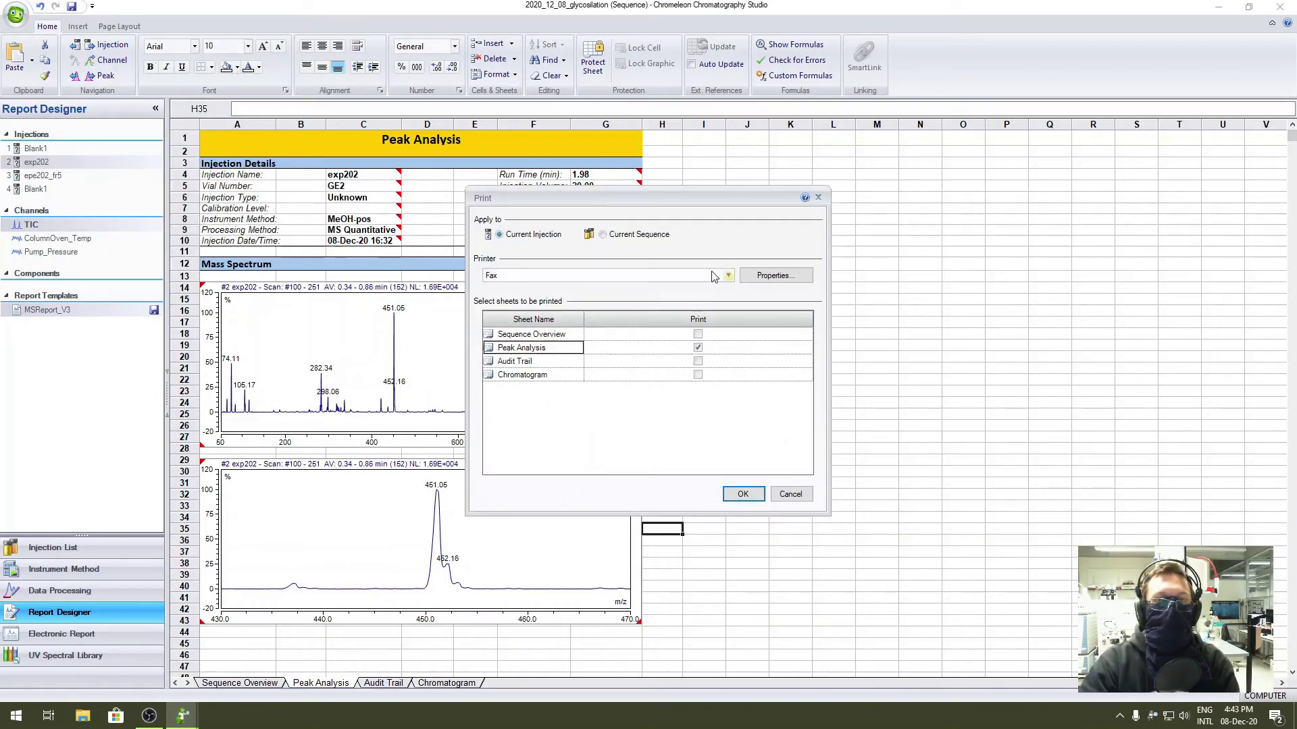
click(720, 276)
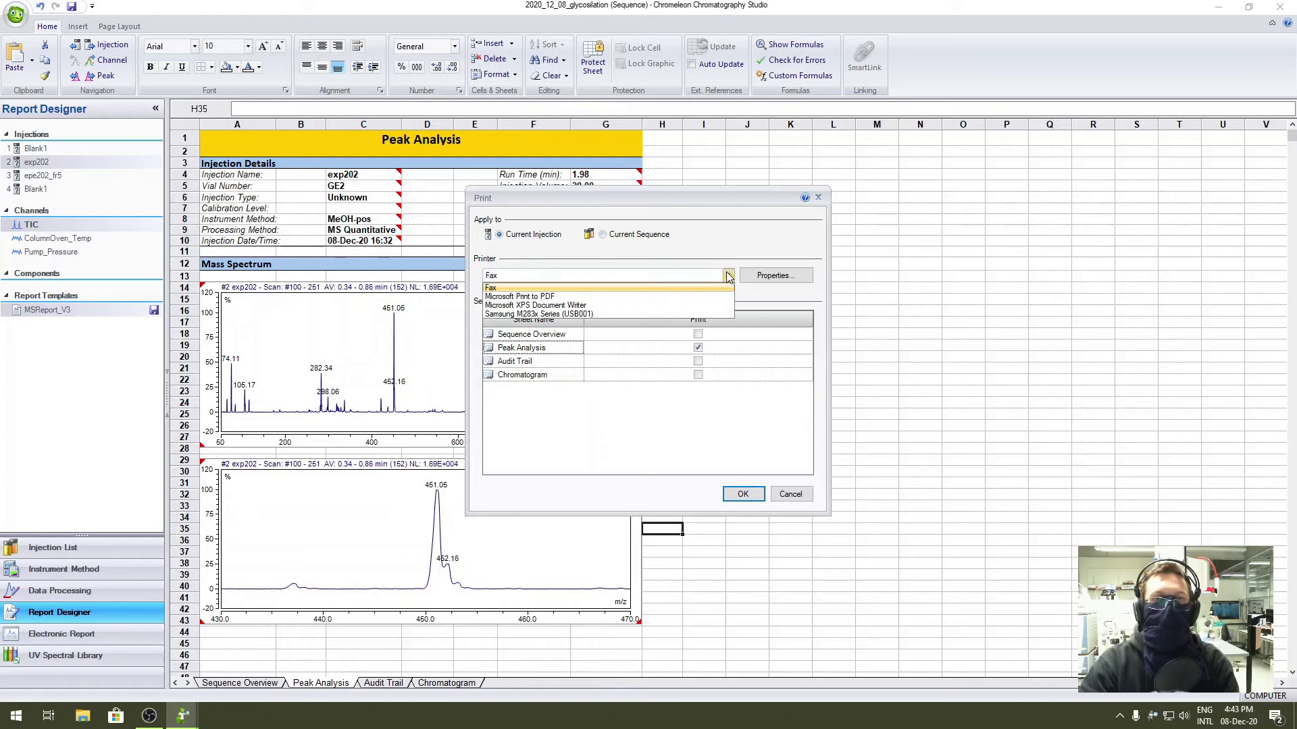
click(610, 315)
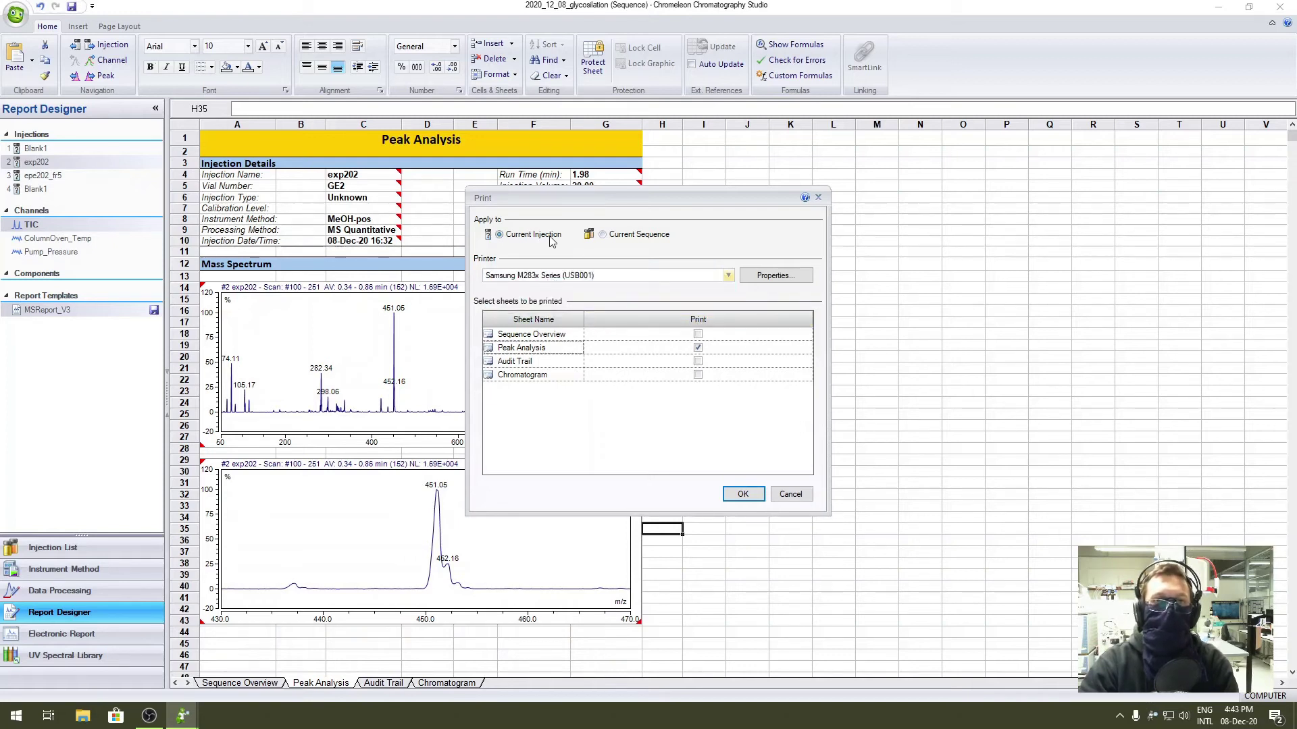
click(743, 493)
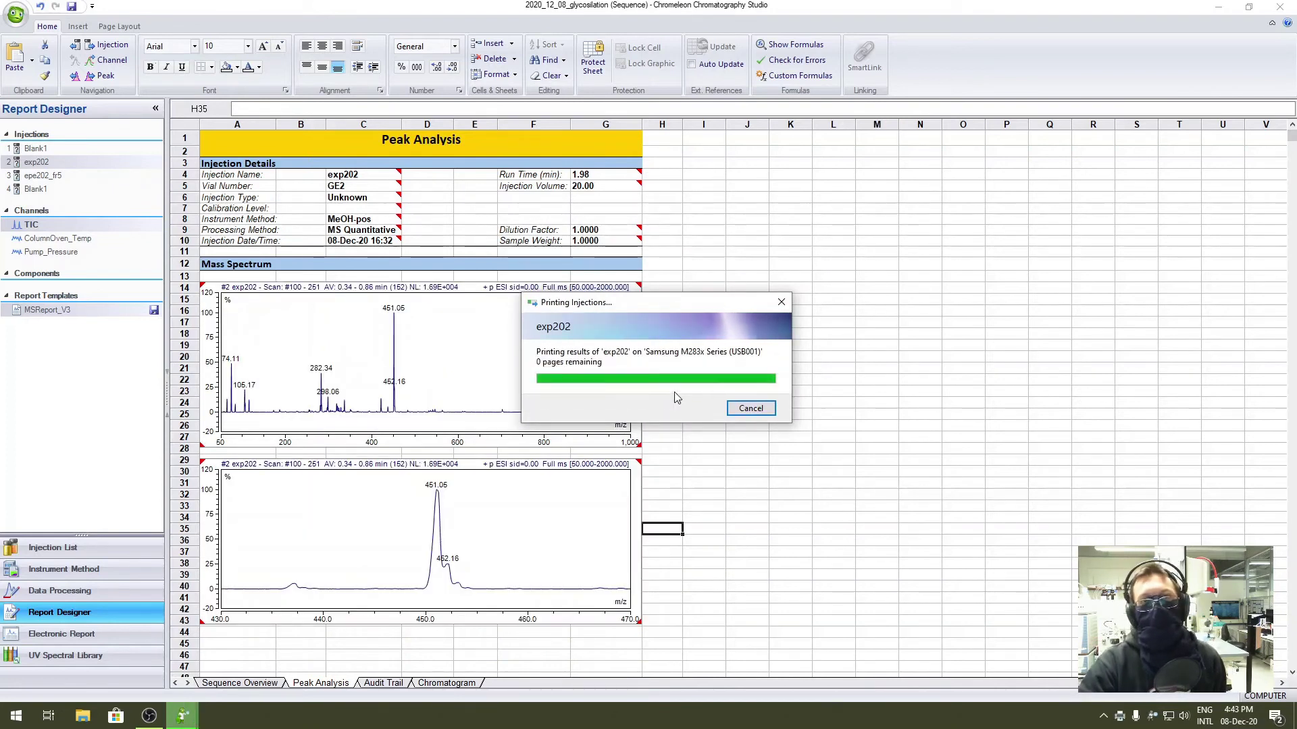
Close the print summary and decline updating the template's print settings.
click(797, 466)
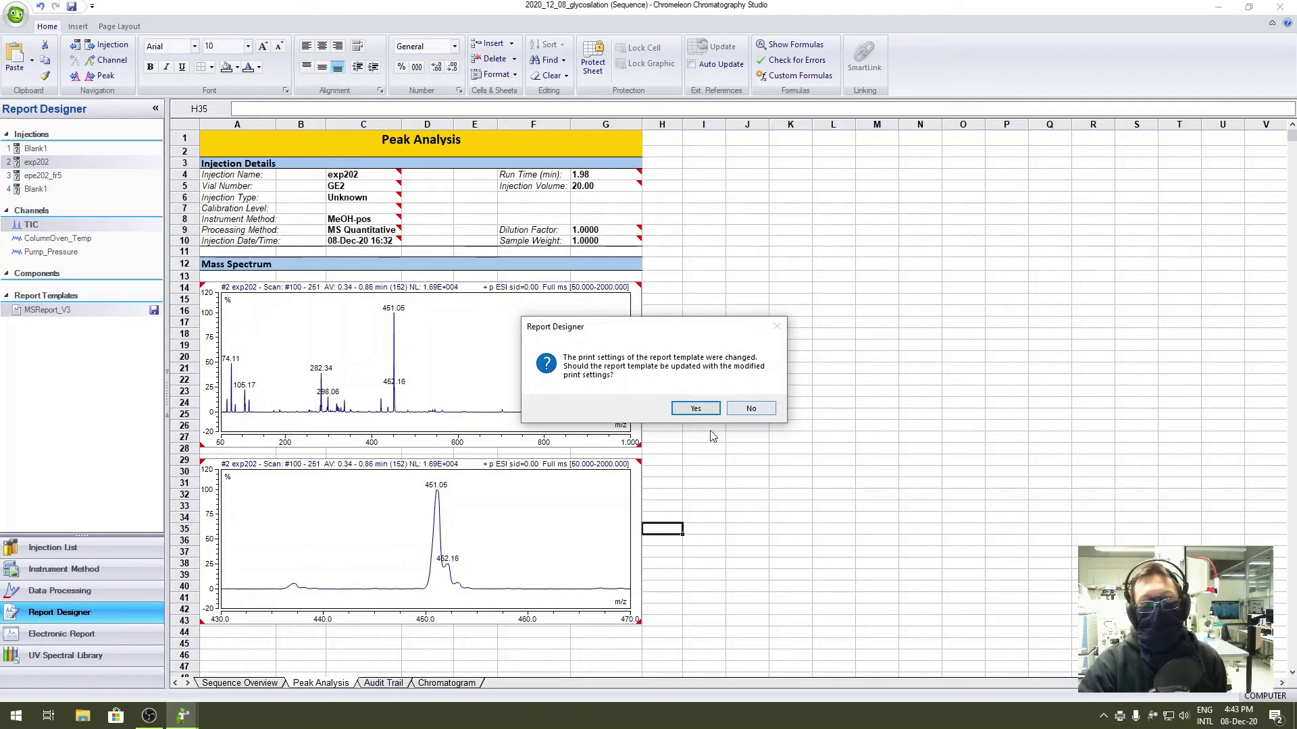
click(747, 409)
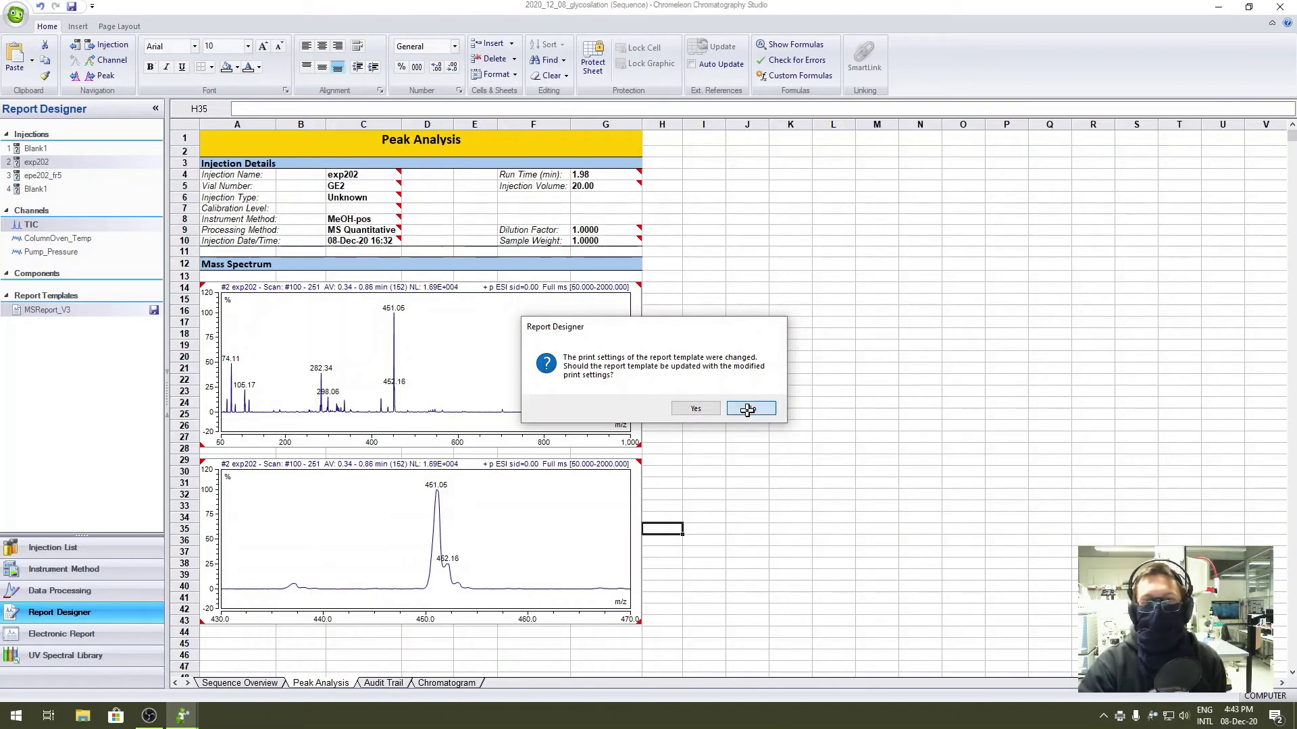
click(738, 394)
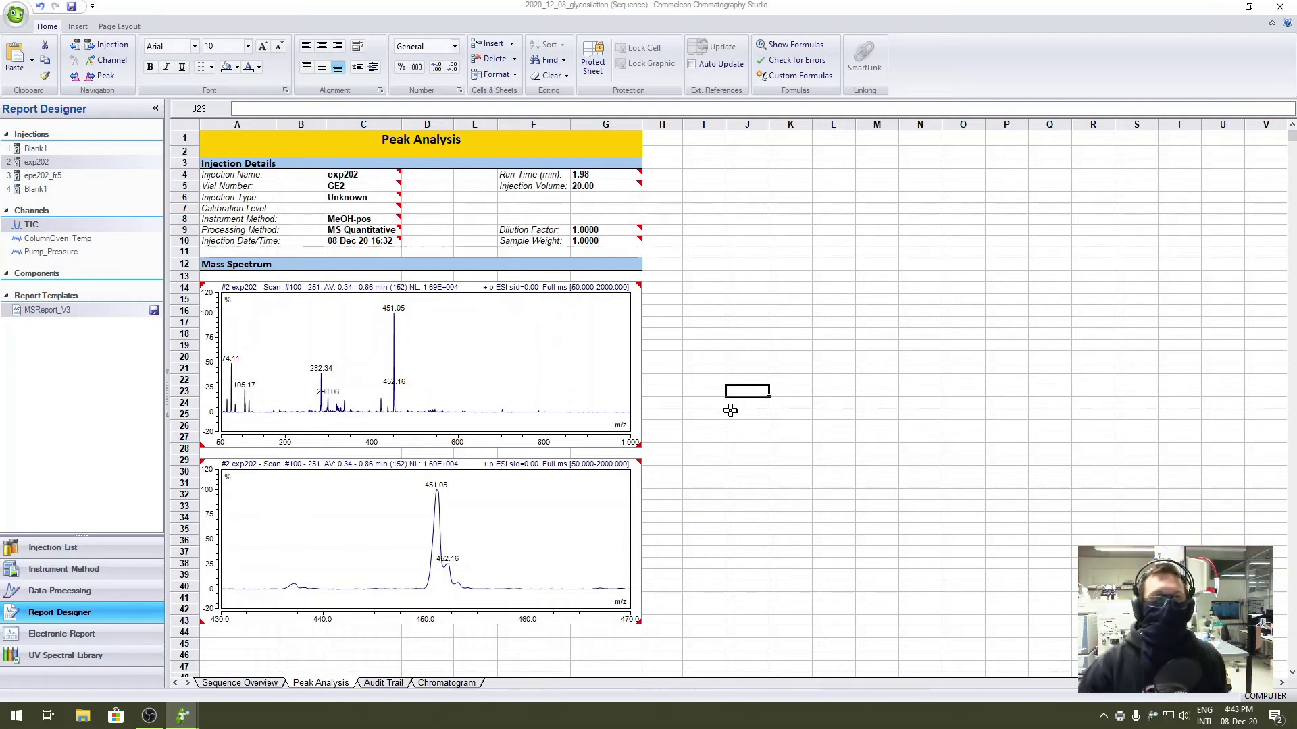
Average epe202_fr5's spectrum over the main chromatogram peak (0.32–0.93 min) and return to the report.
click(59, 177)
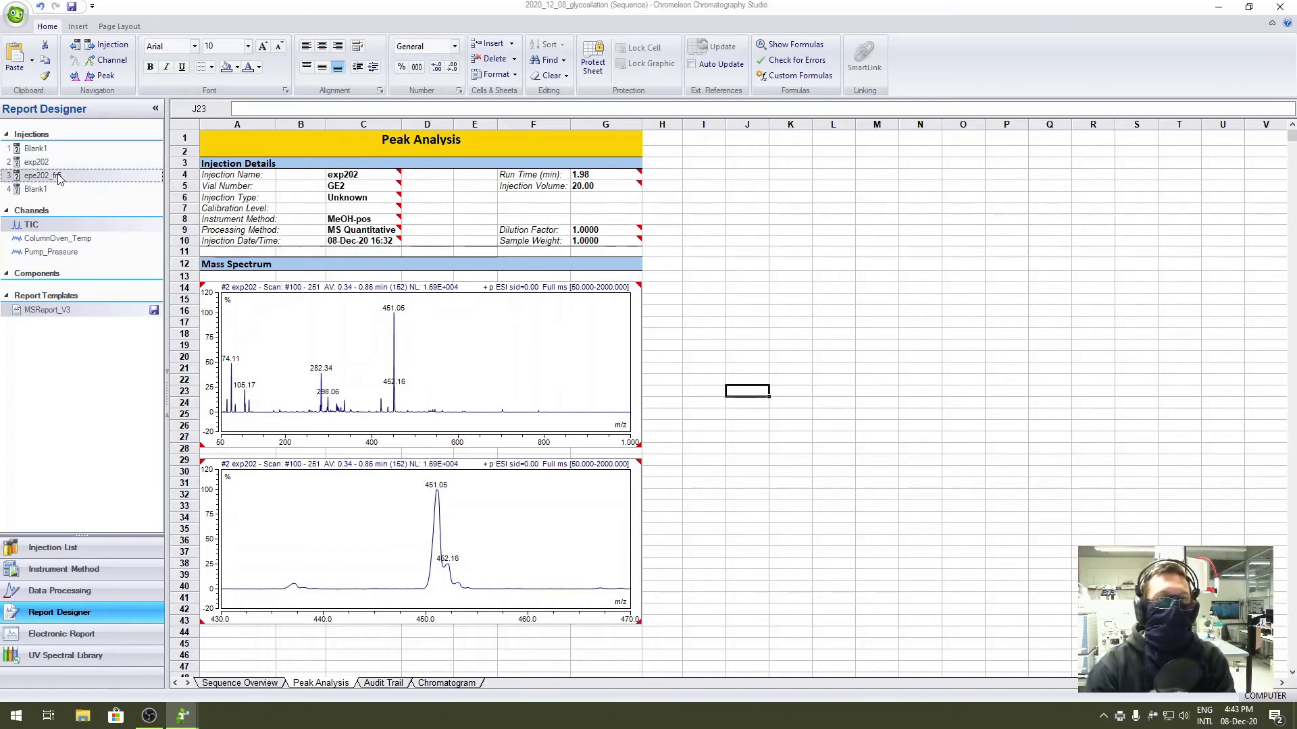
click(82, 592)
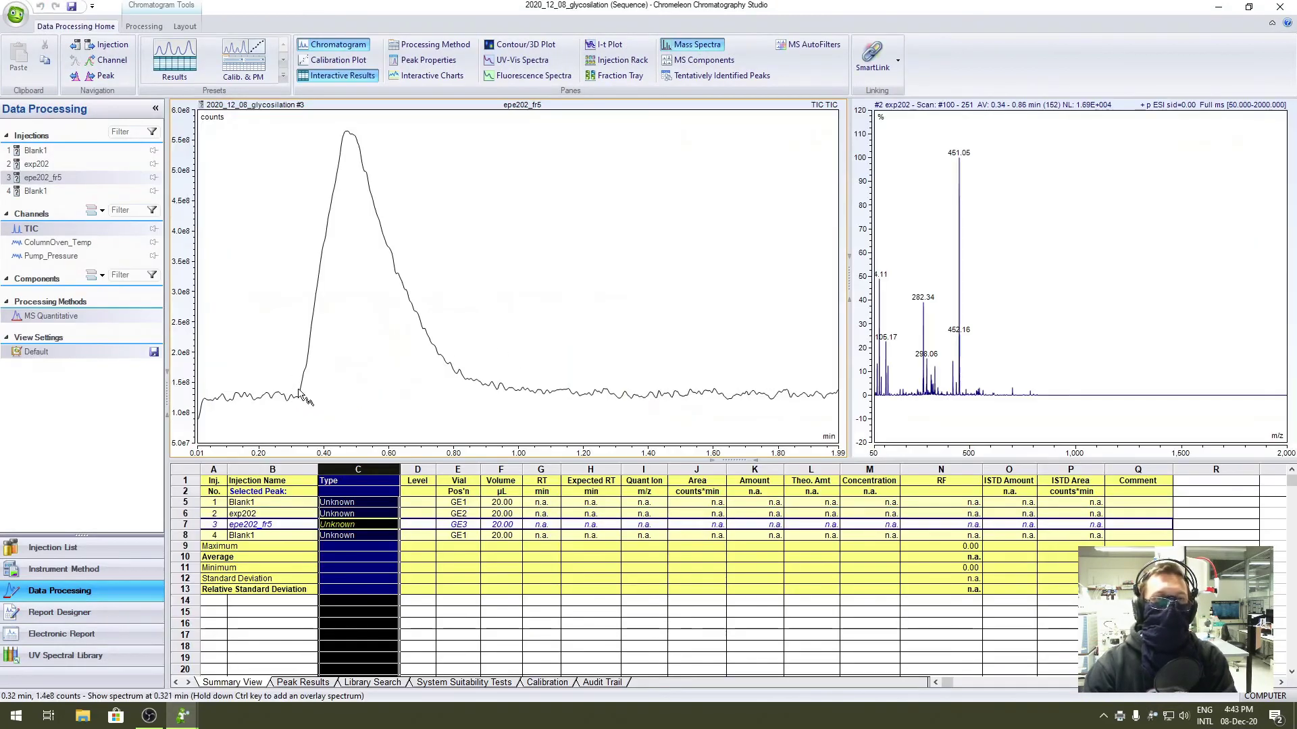
drag(299, 391, 502, 386)
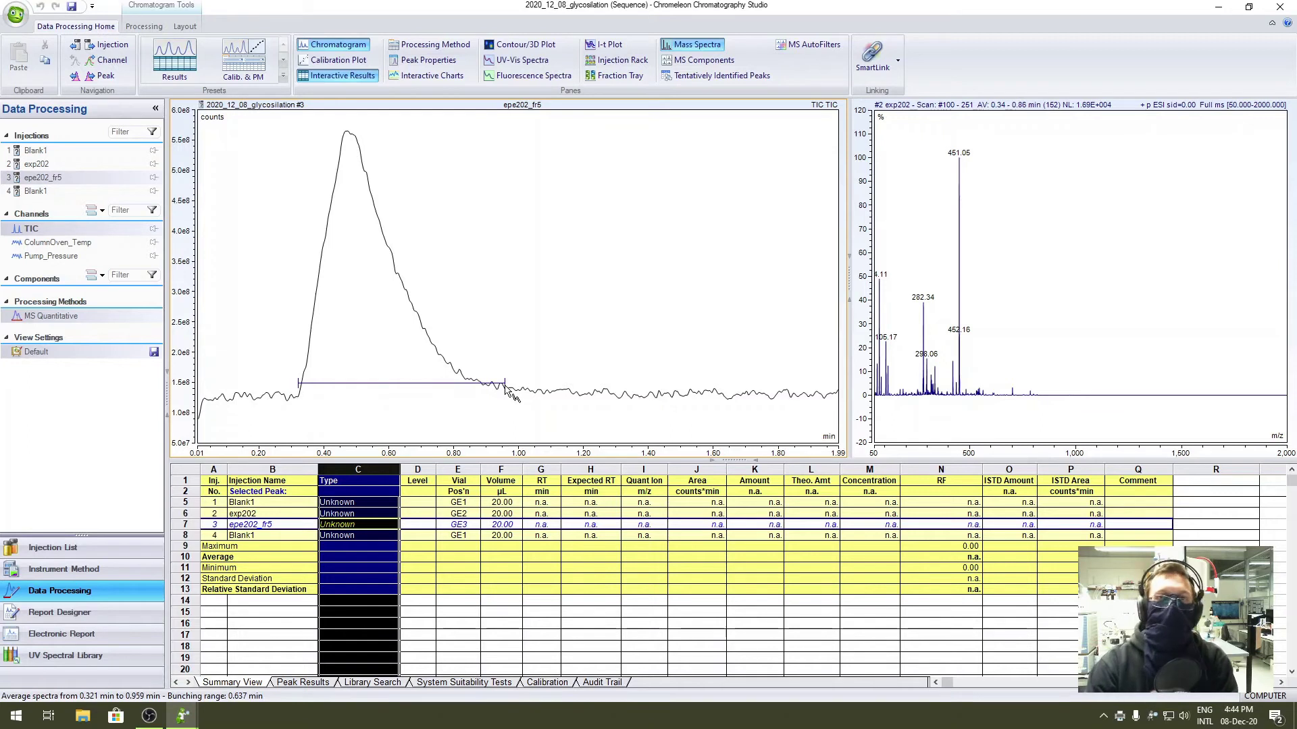
mouse_move(511, 393)
mouse_down()
mouse_move(396, 379)
mouse_move(499, 386)
mouse_move(495, 376)
mouse_up()
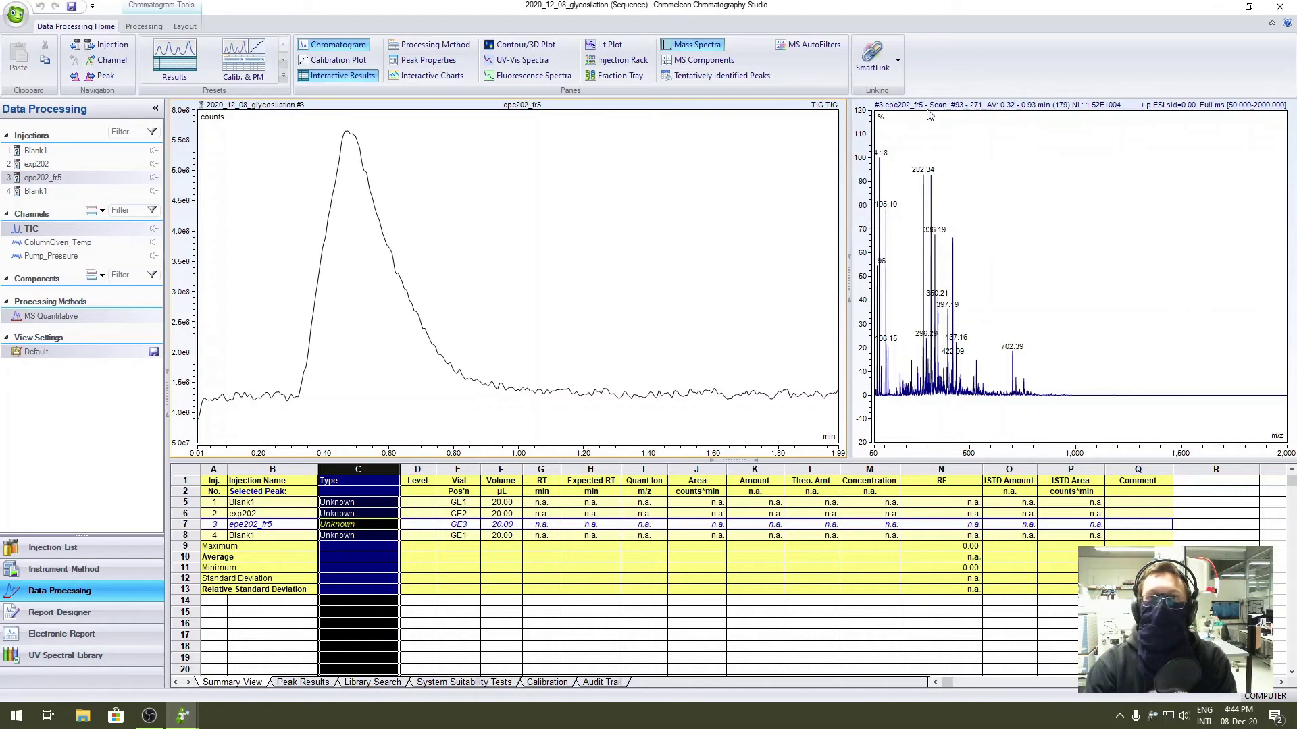
click(75, 615)
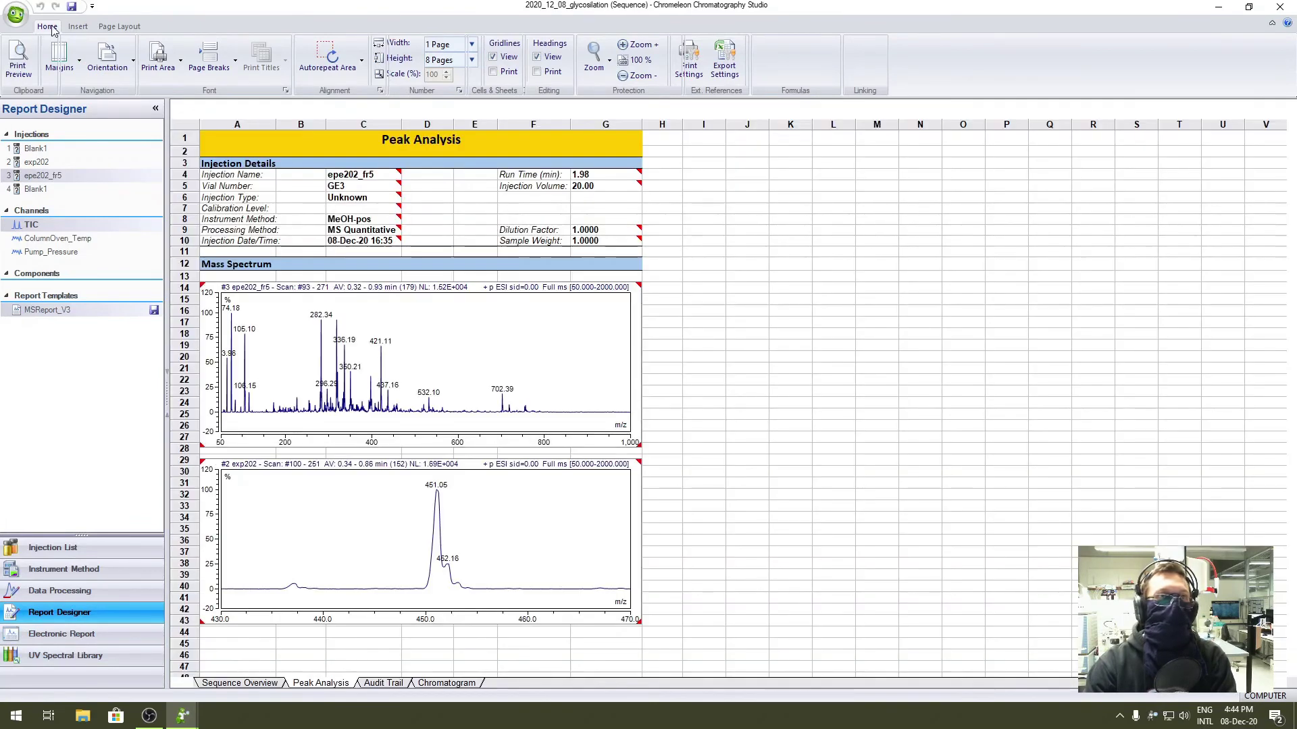
Dismiss the application menu without printing.
click(20, 15)
mouse_move(104, 149)
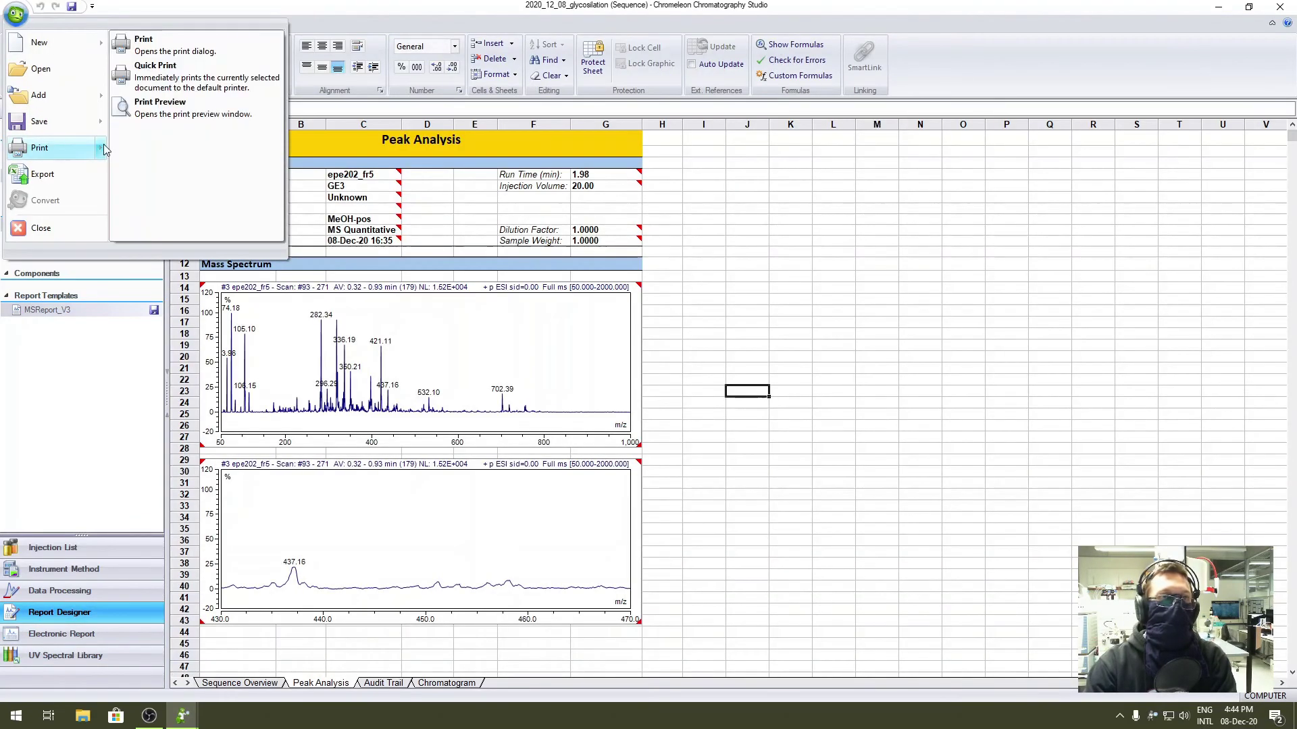
click(789, 229)
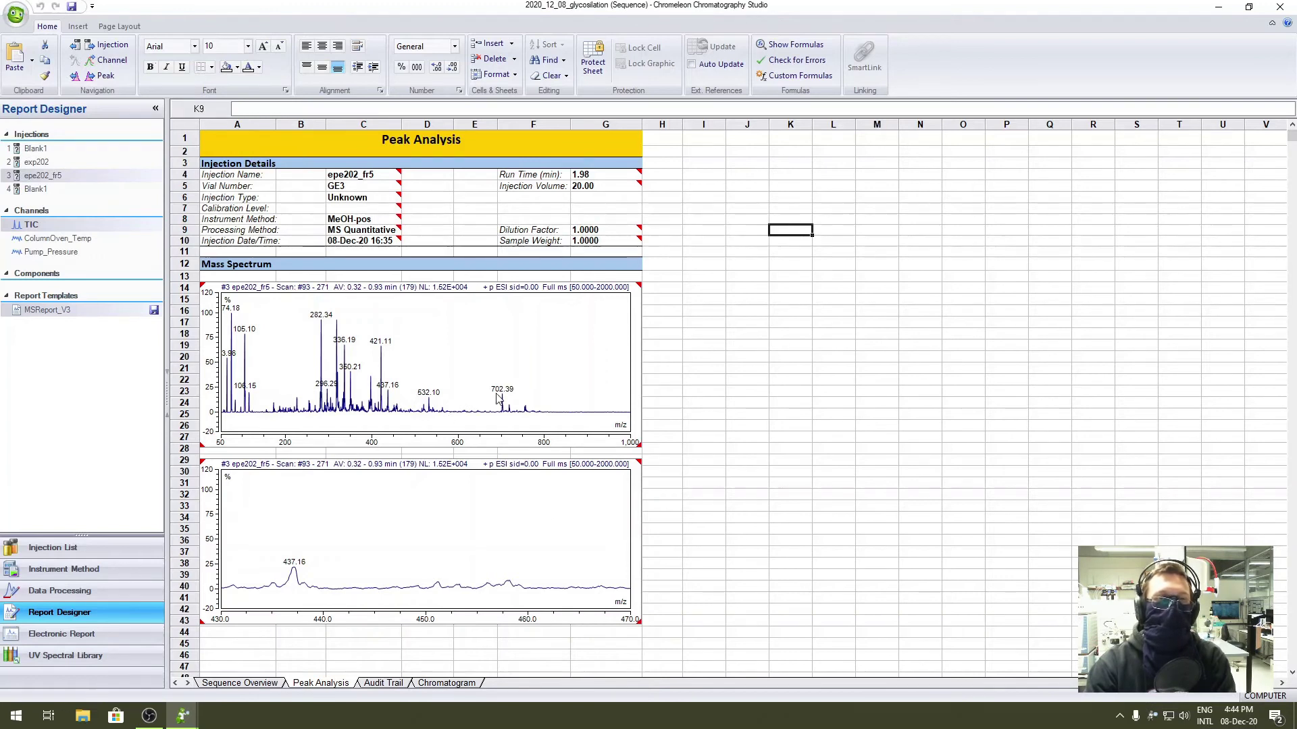
Close Chromatography Studio without saving the MSReport_V3 template.
click(466, 515)
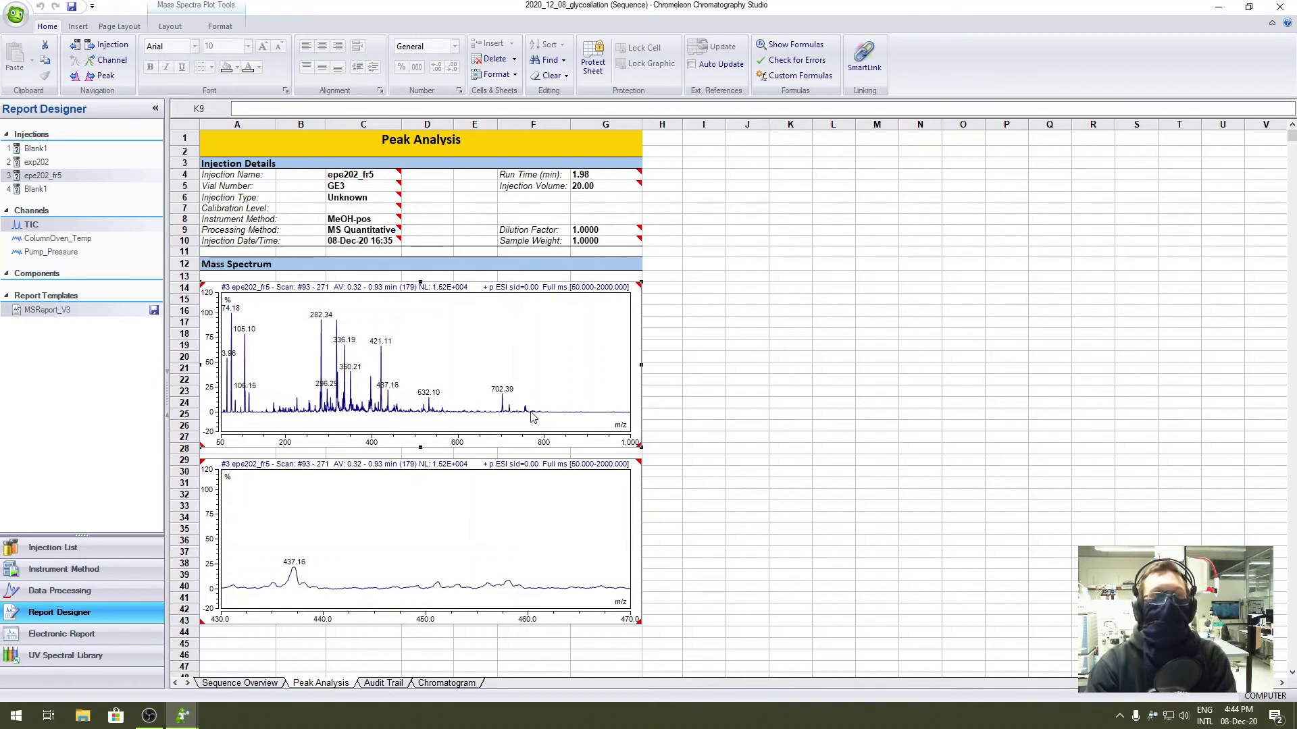
click(736, 390)
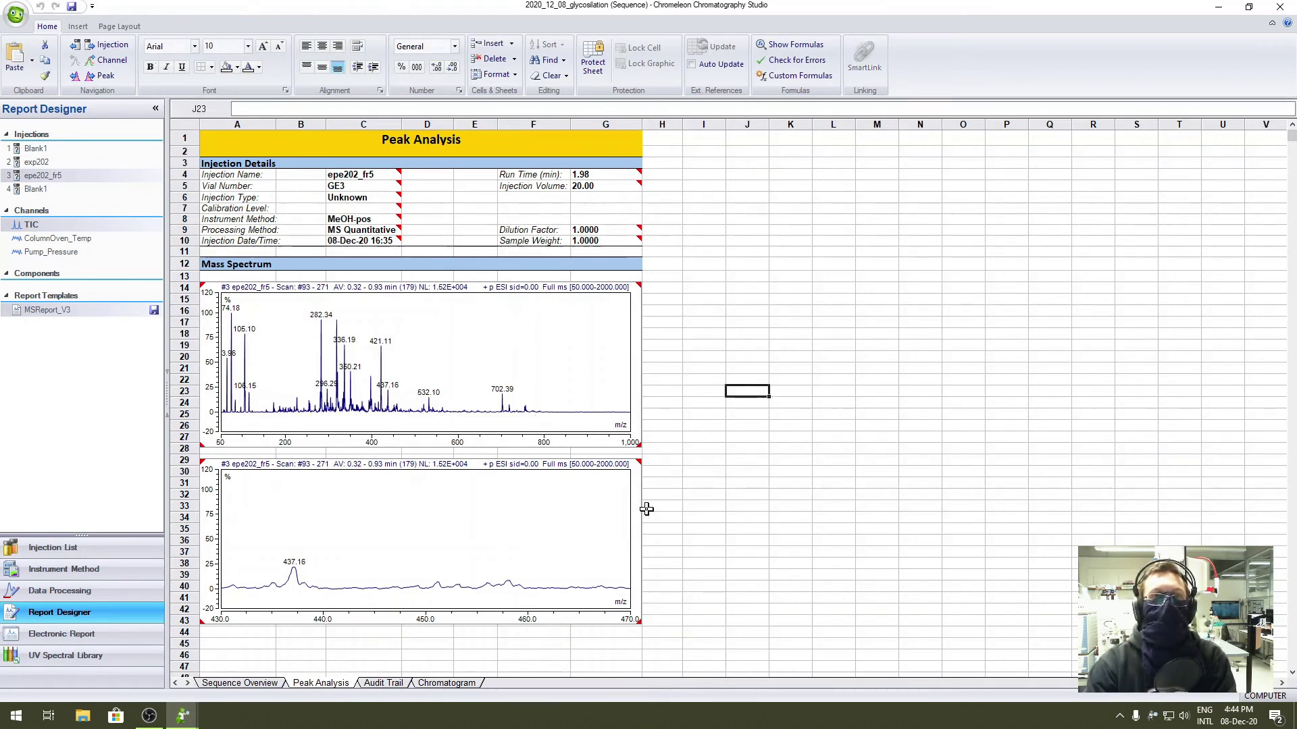
click(1292, 6)
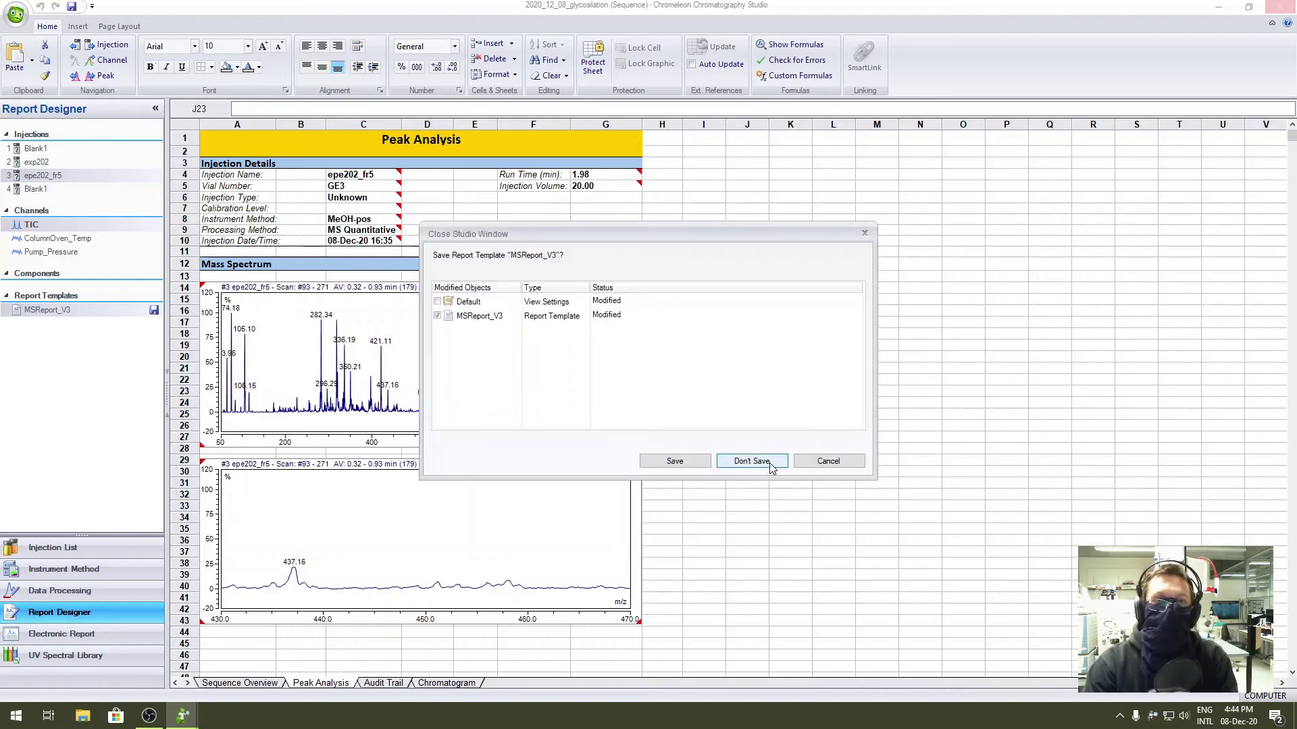
click(751, 461)
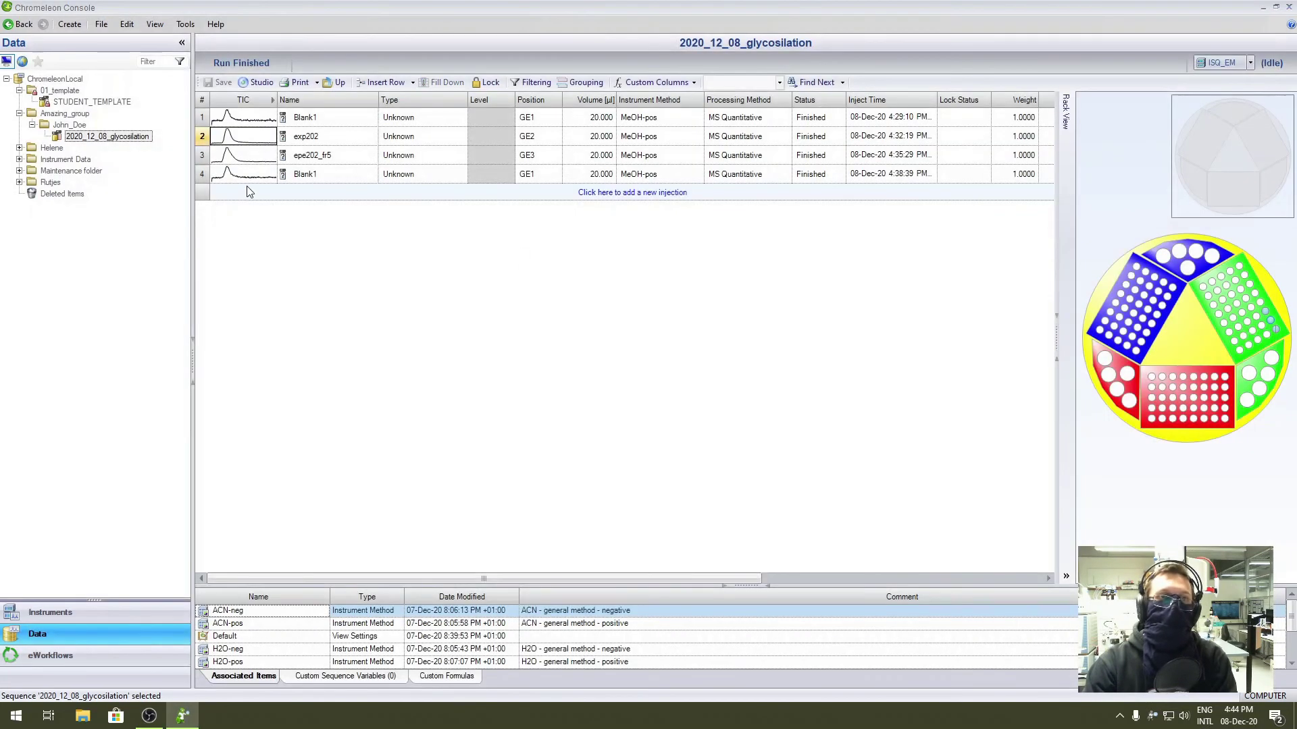
double_click(240, 175)
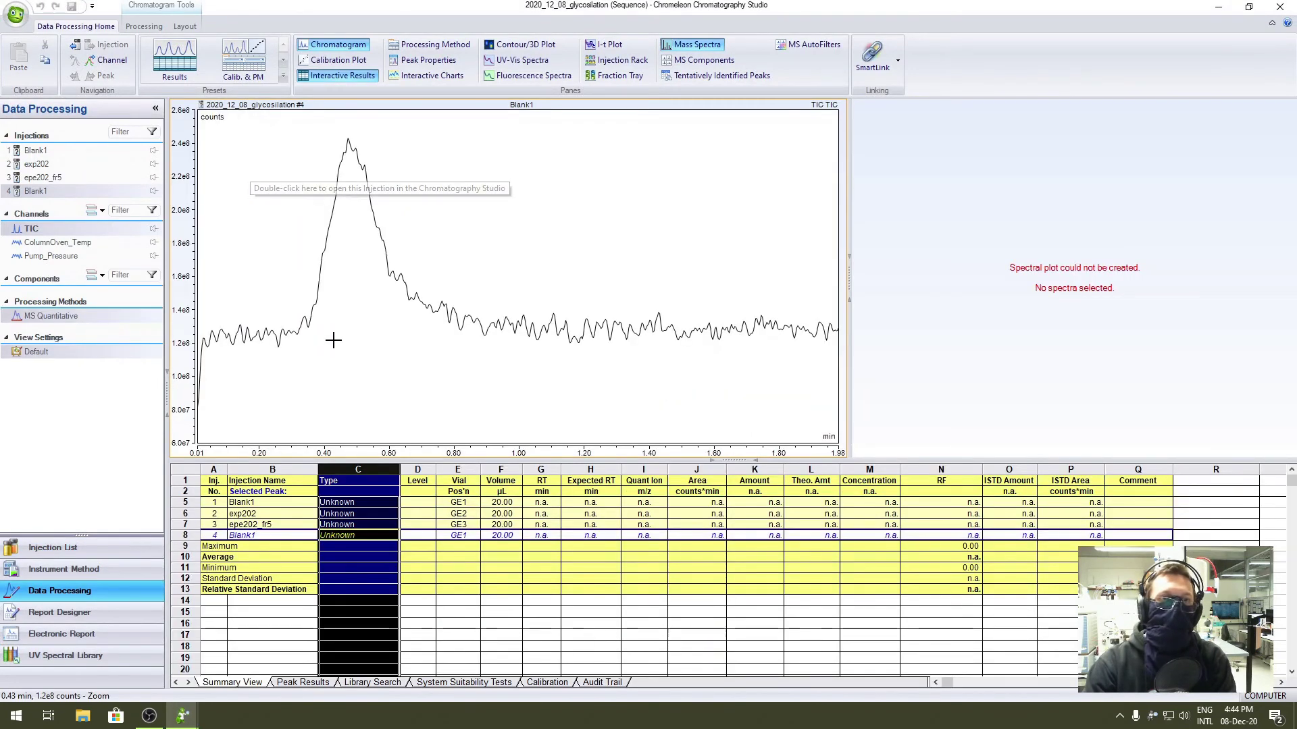
drag(300, 329, 457, 330)
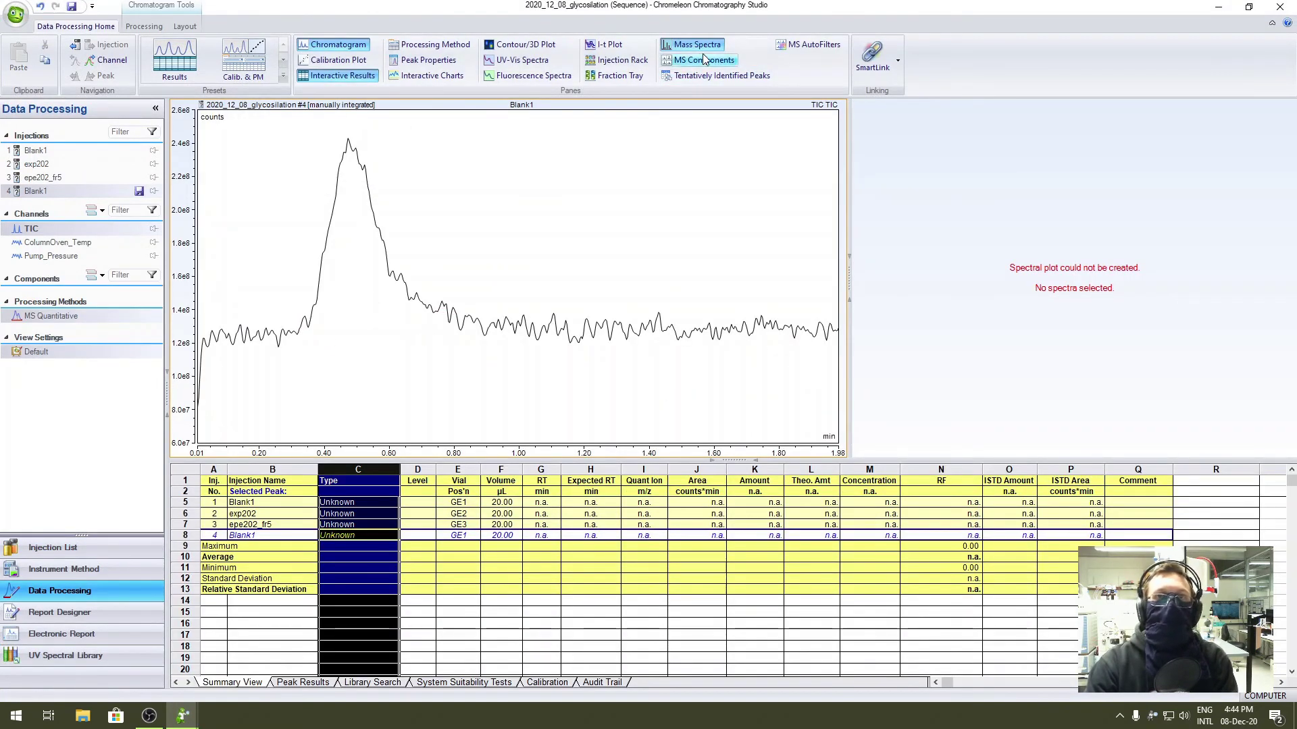
click(178, 27)
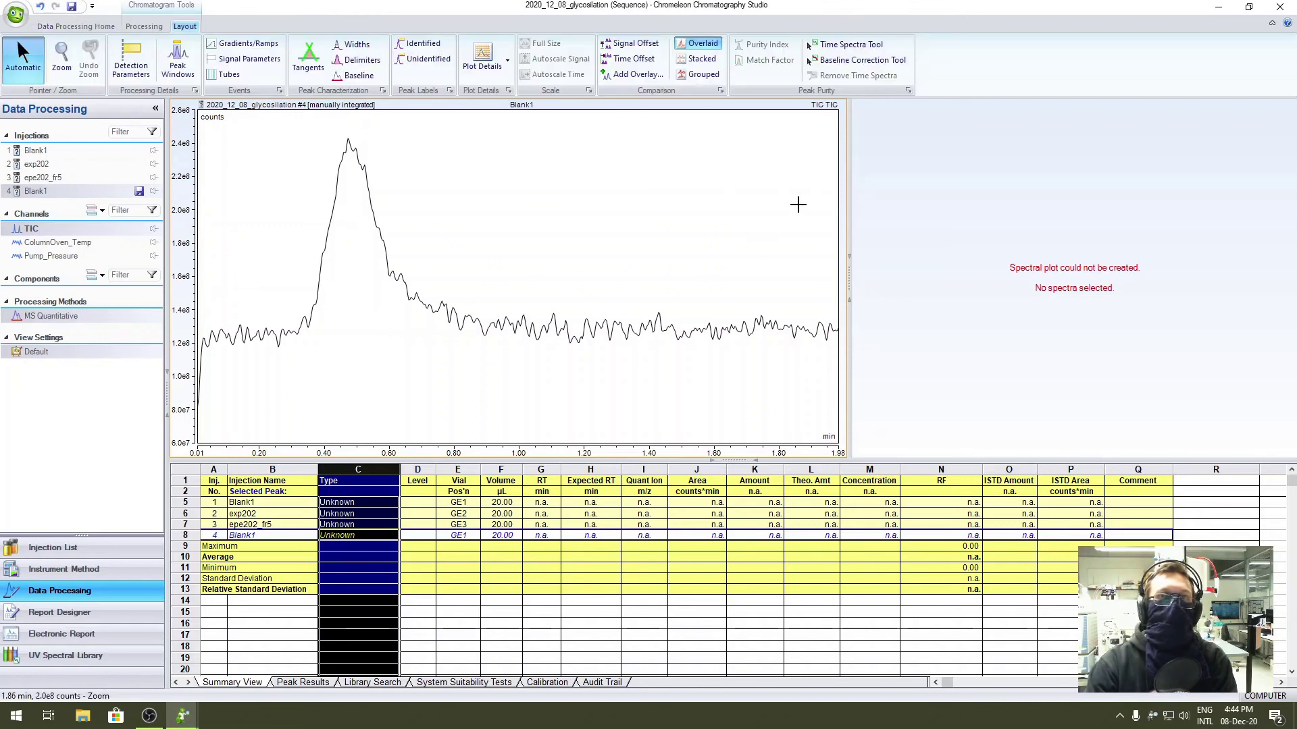
click(846, 45)
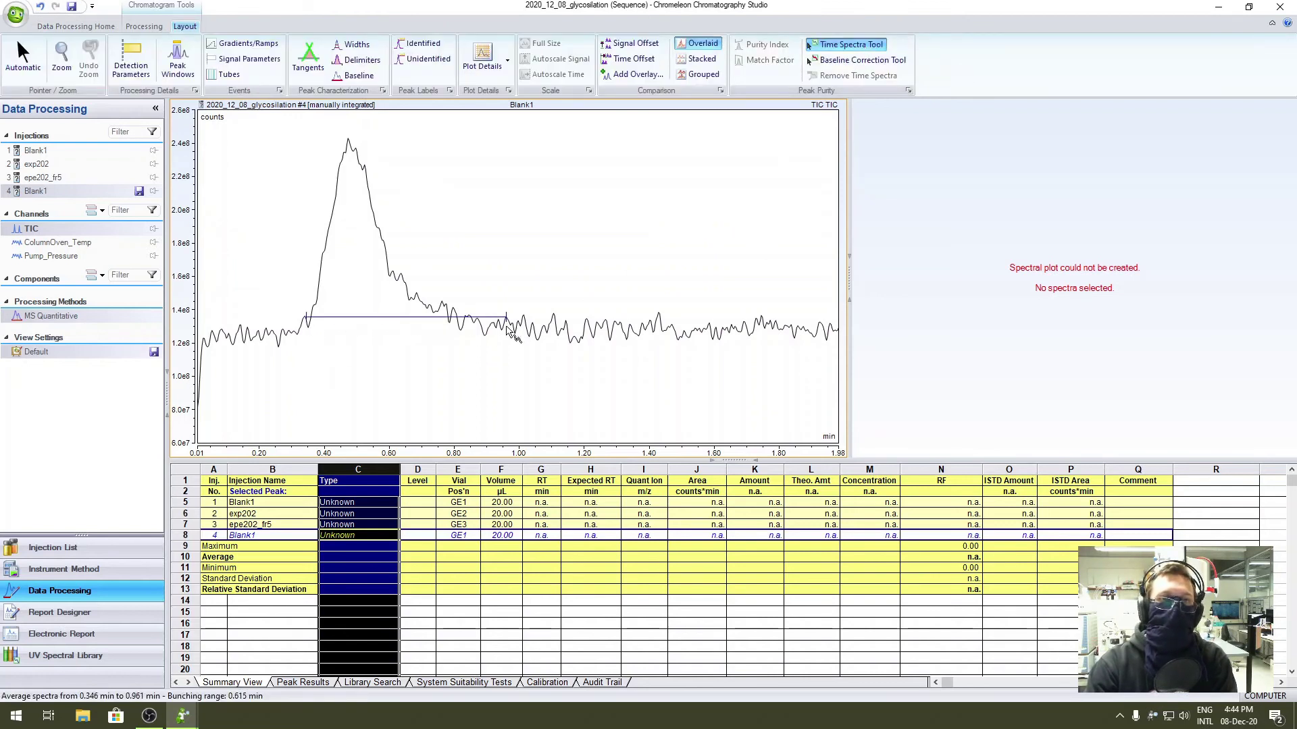
drag(503, 327, 481, 352)
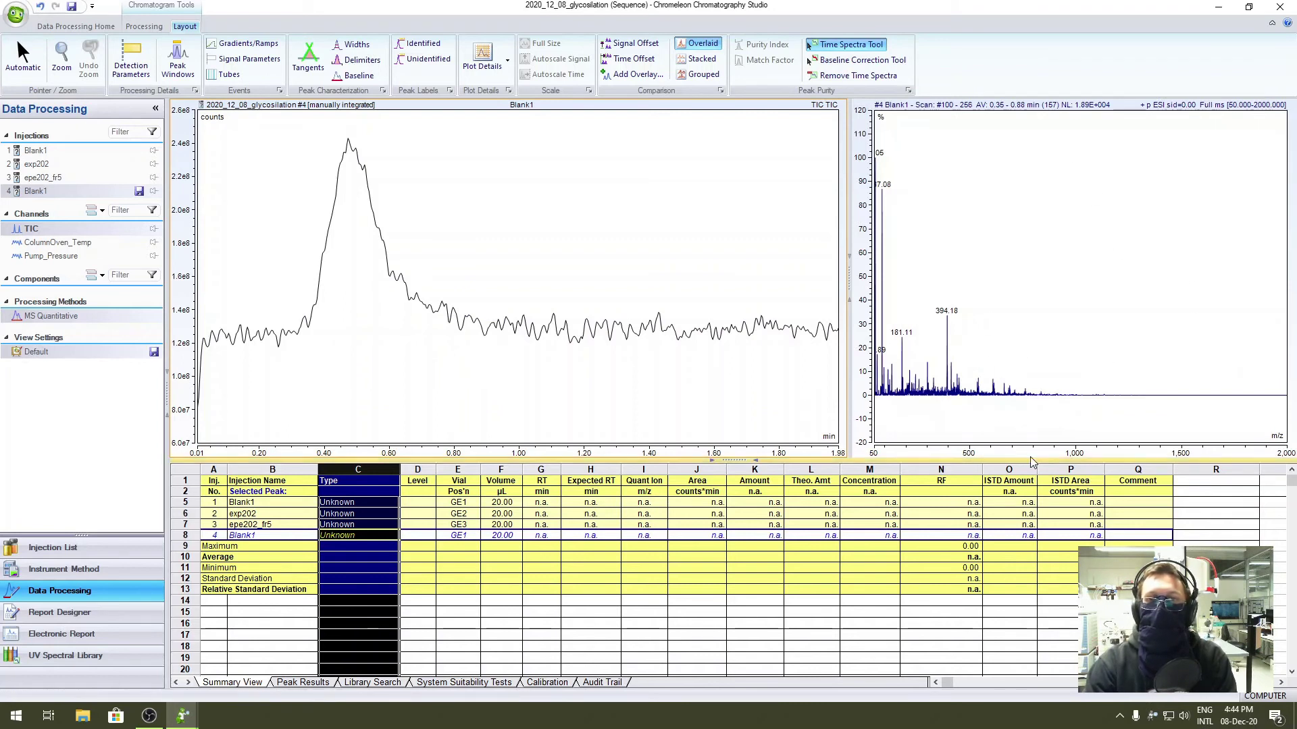
drag(1070, 412, 1003, 146)
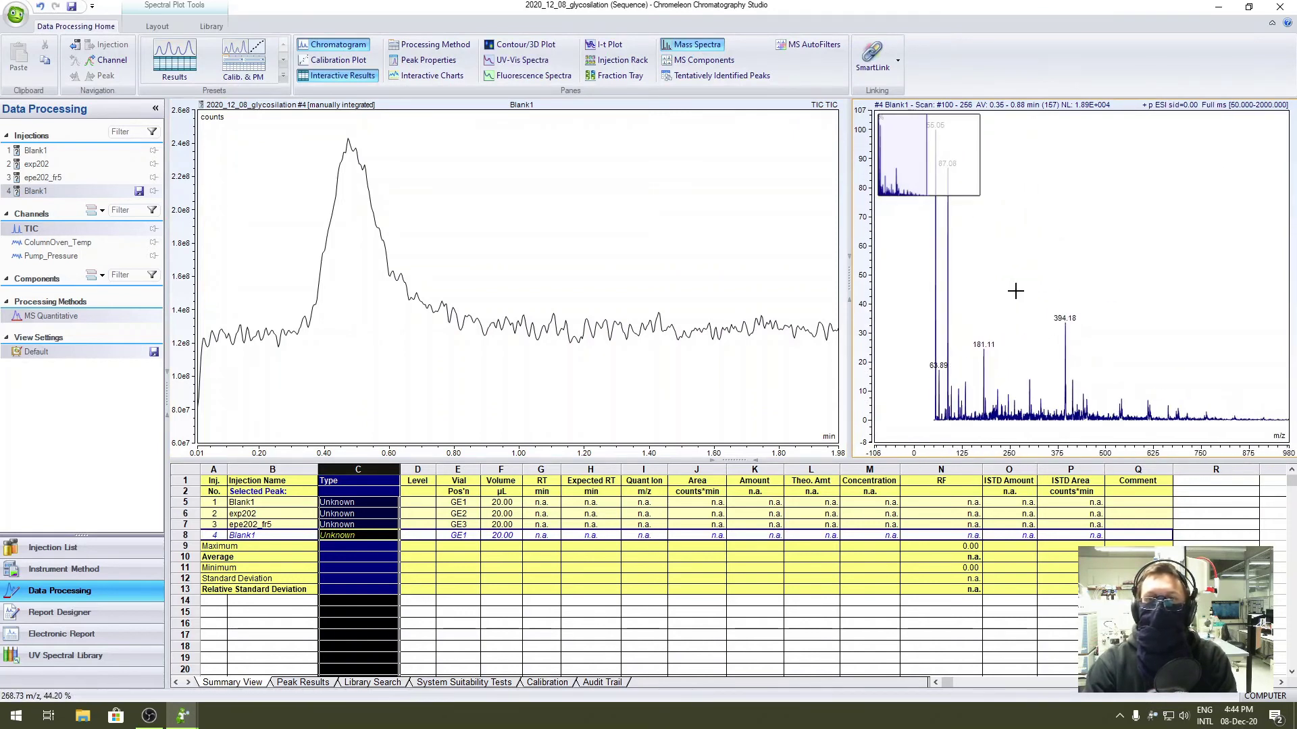
click(44, 178)
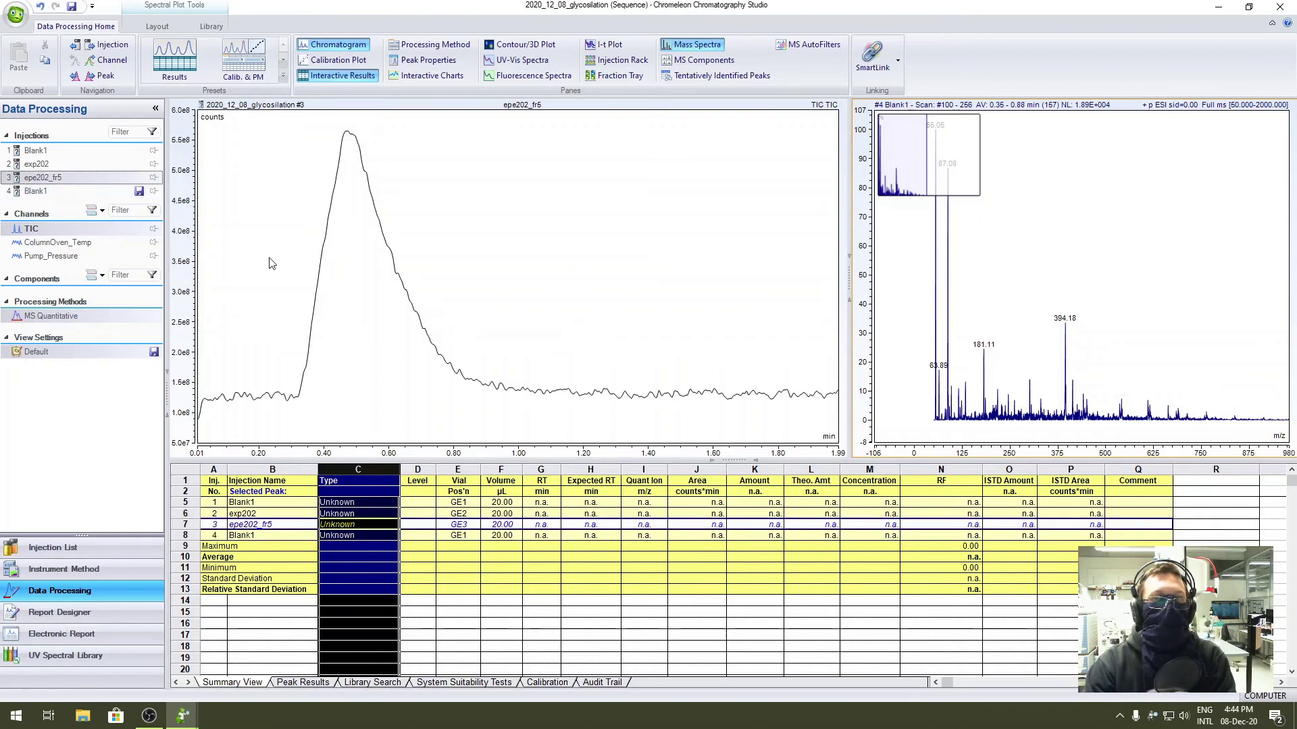
click(297, 380)
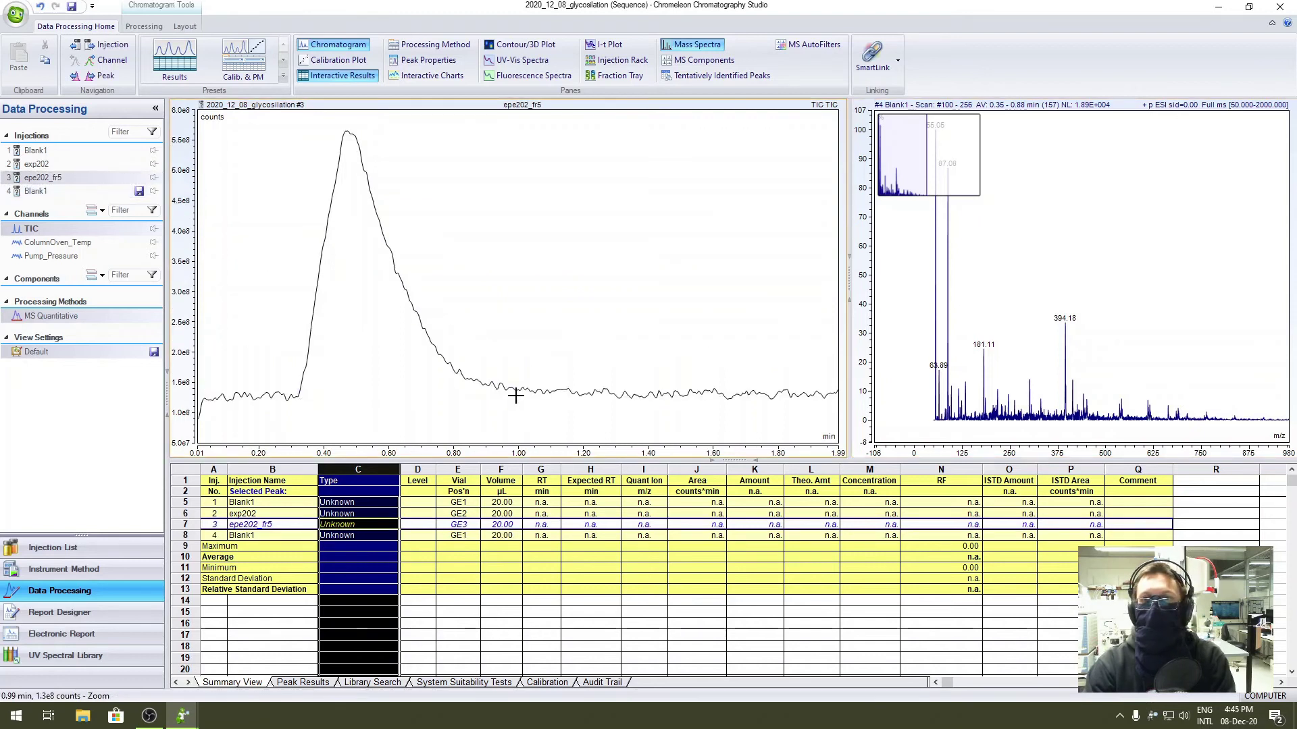
click(64, 191)
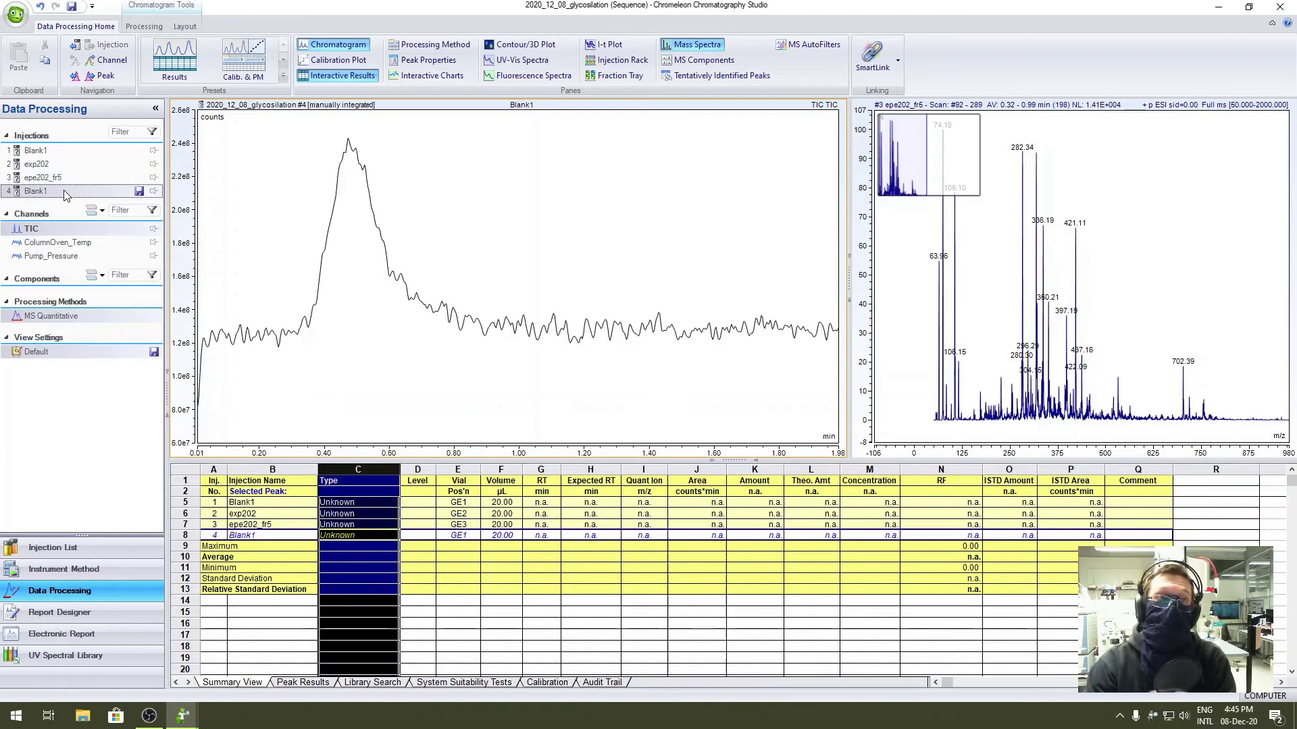
click(312, 327)
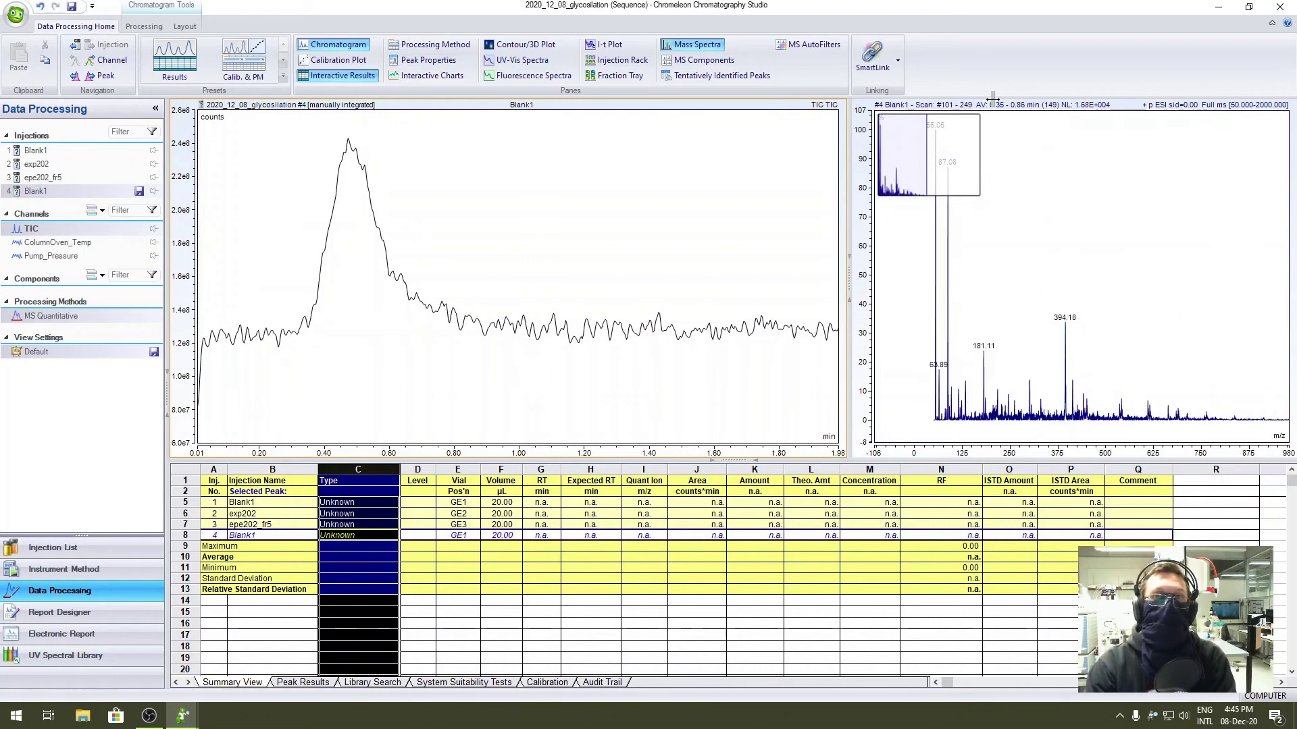
click(1281, 7)
click(749, 464)
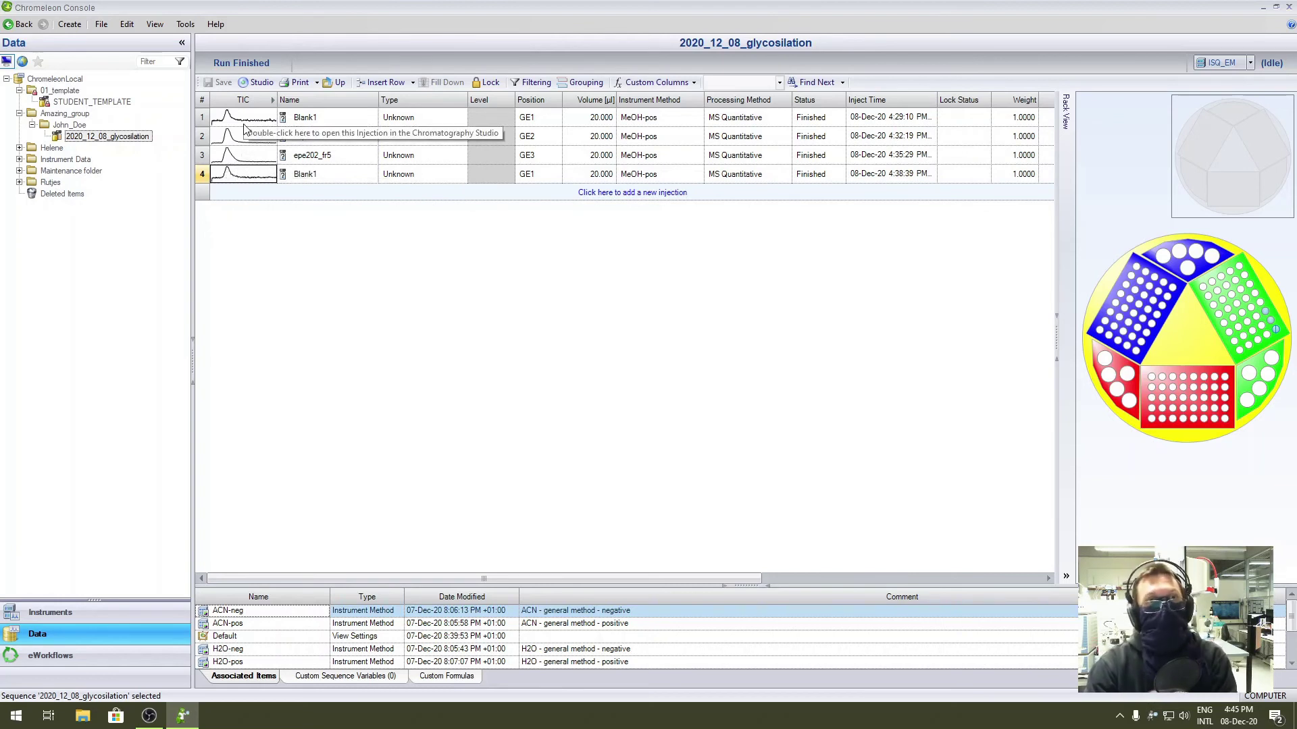
double_click(252, 155)
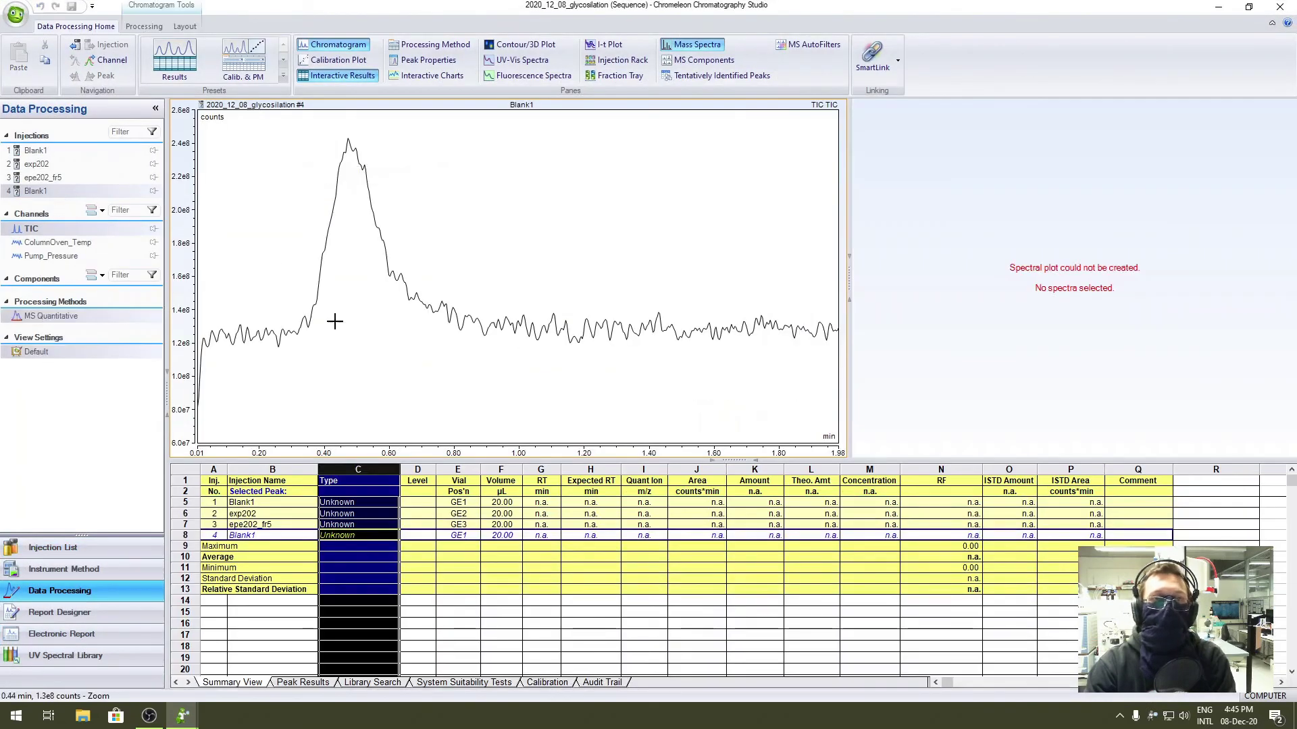
drag(309, 328, 447, 304)
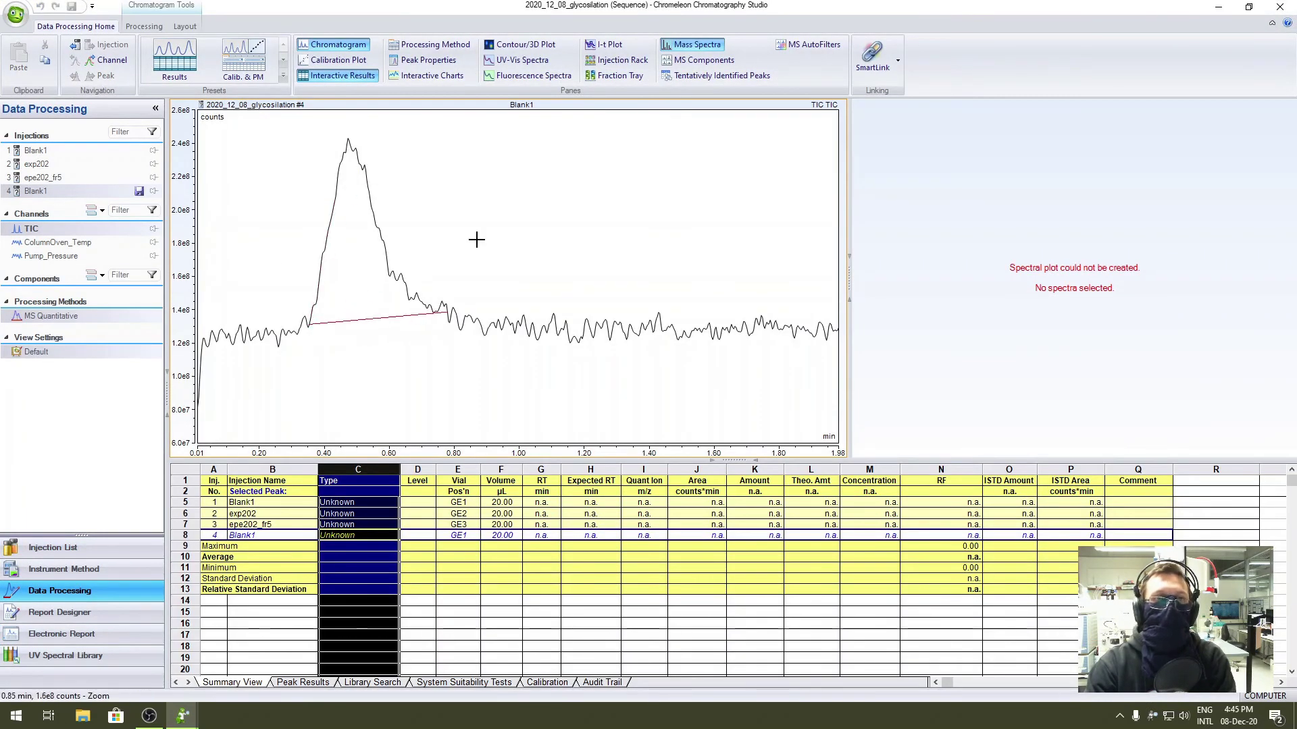
click(184, 25)
click(848, 44)
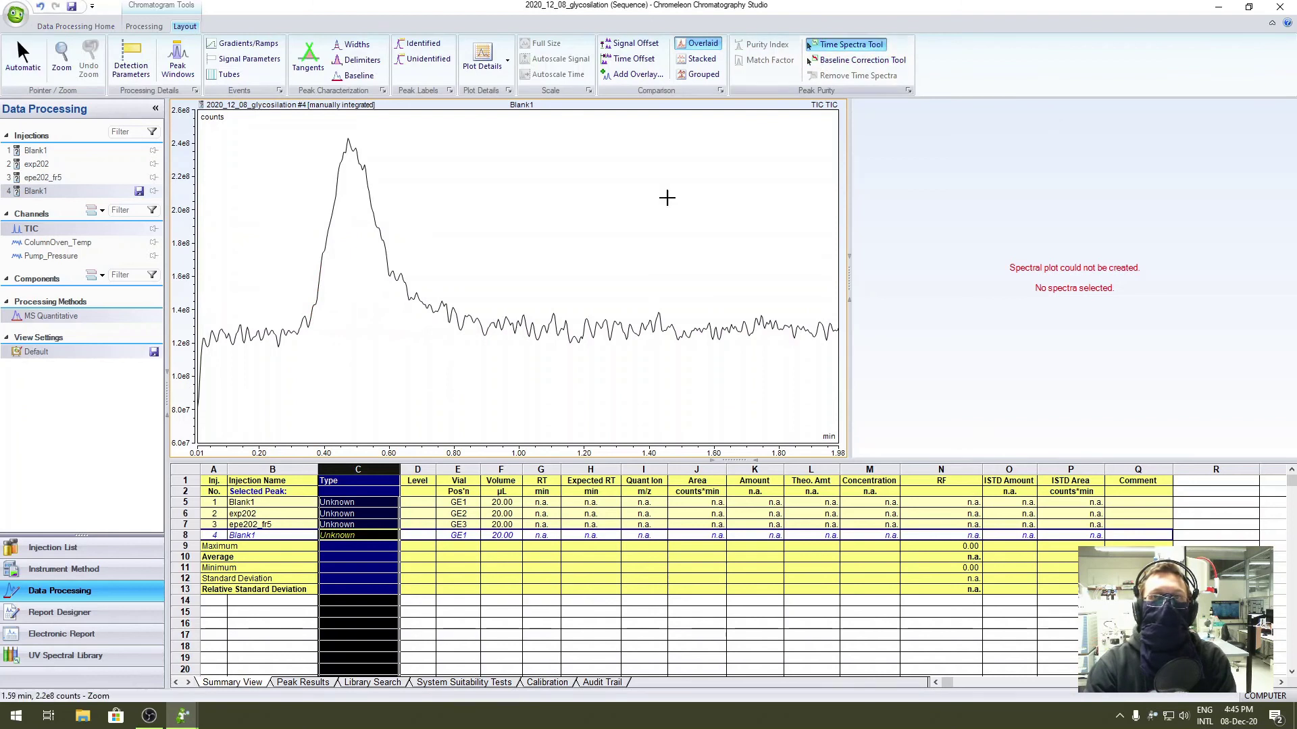
drag(310, 316, 460, 323)
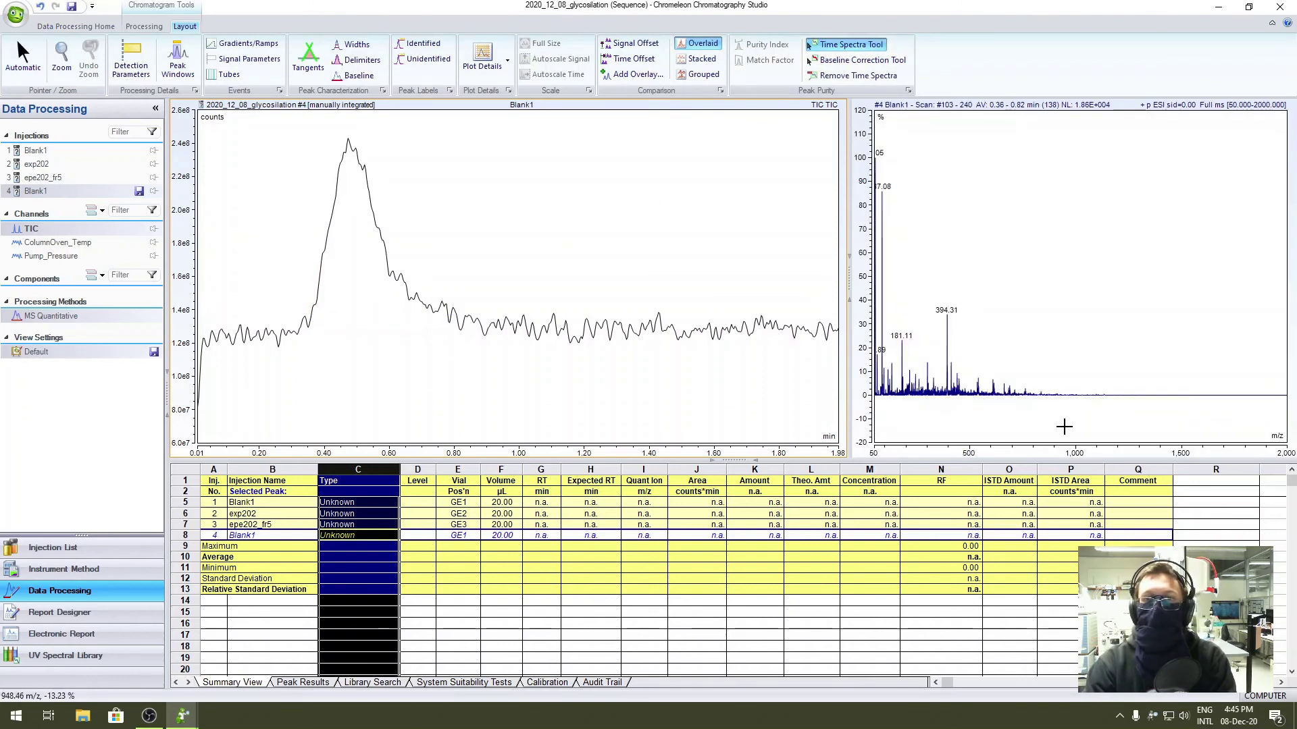
drag(1063, 426, 875, 262)
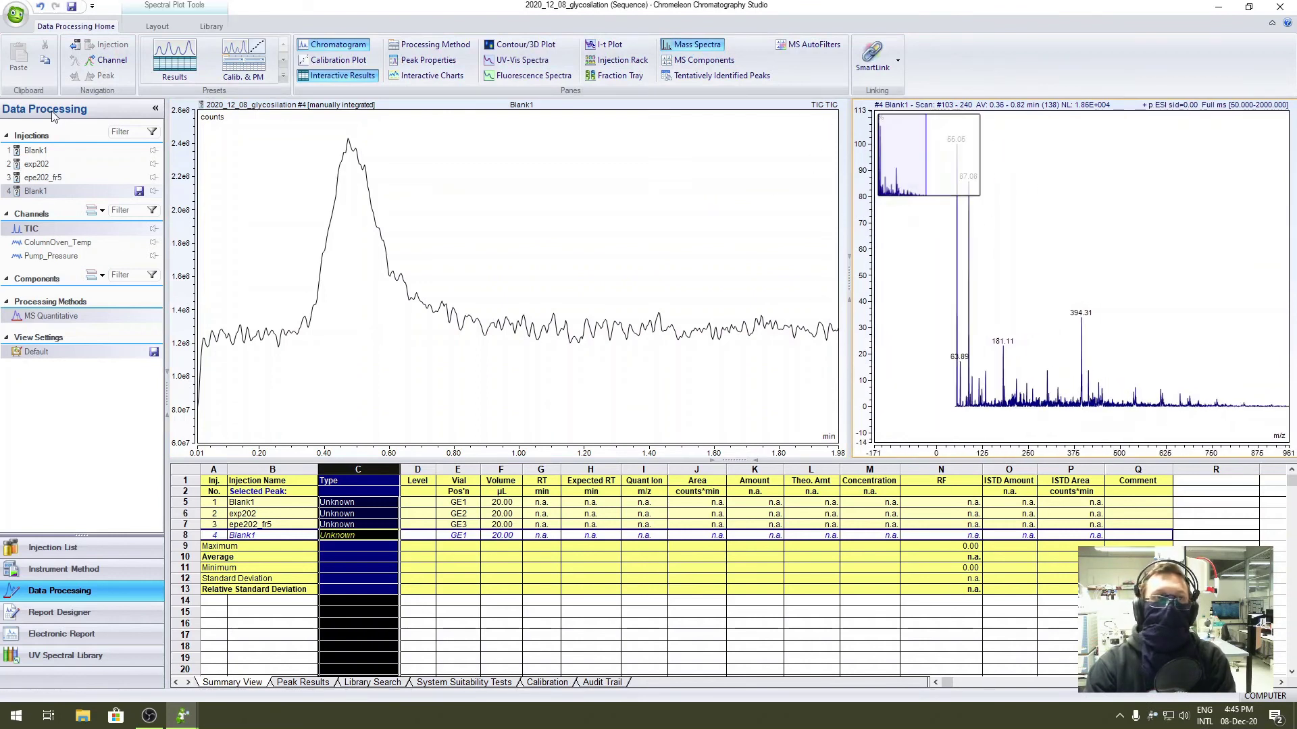
click(60, 151)
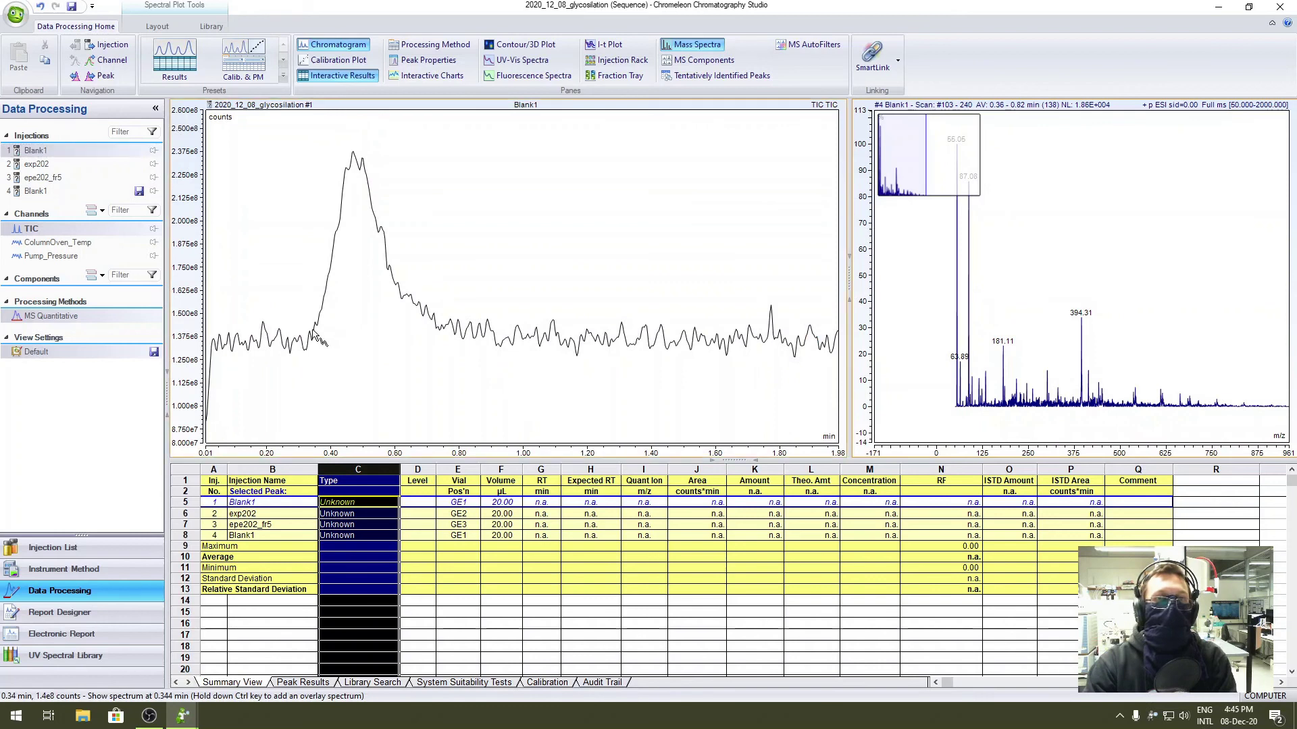
drag(314, 333, 454, 348)
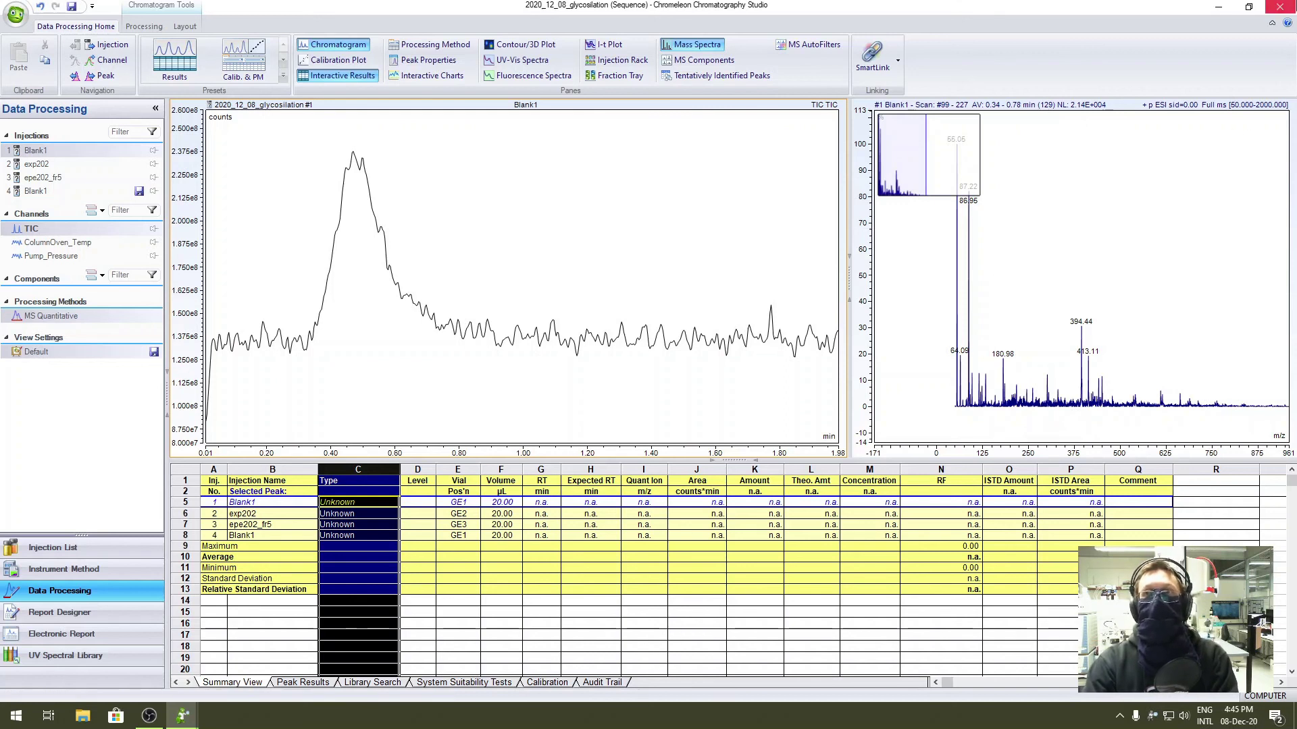
click(1279, 6)
Discard the studio changes and reselect the 2020_12_08_glycosilation sequence in the user's data folder.
click(751, 461)
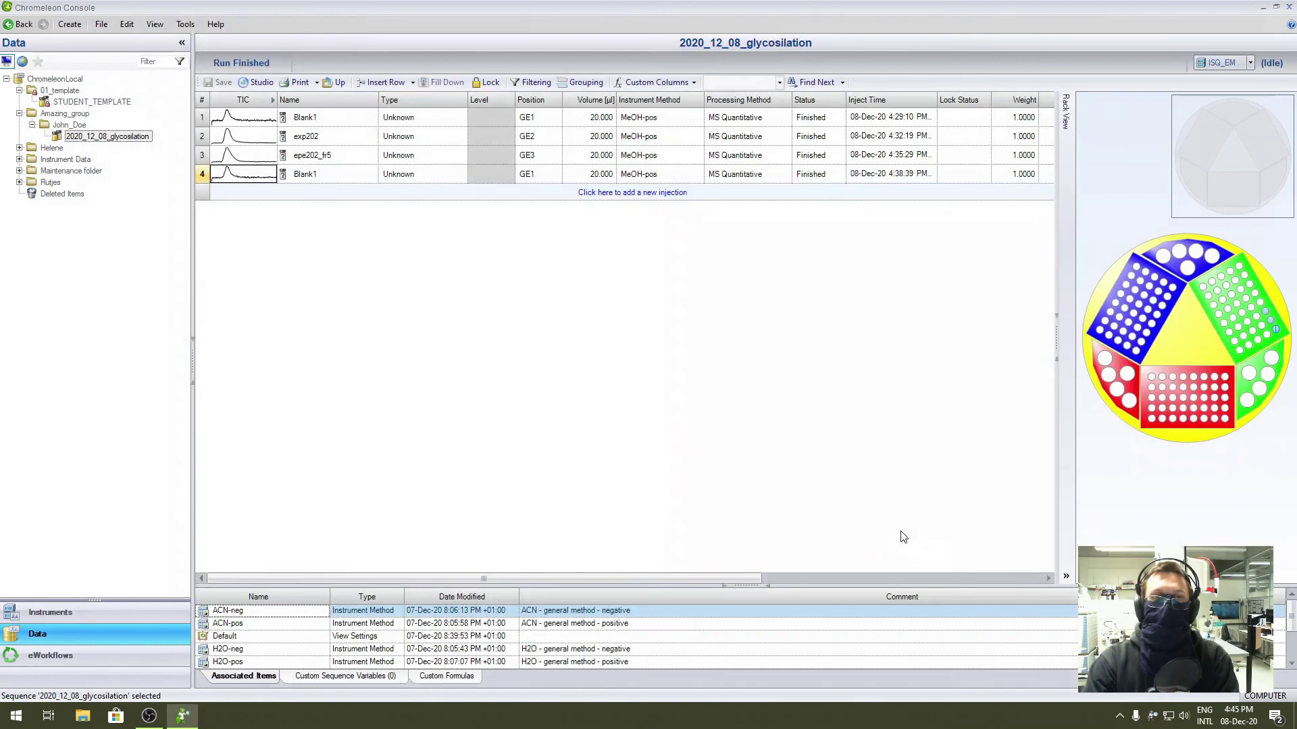
click(81, 127)
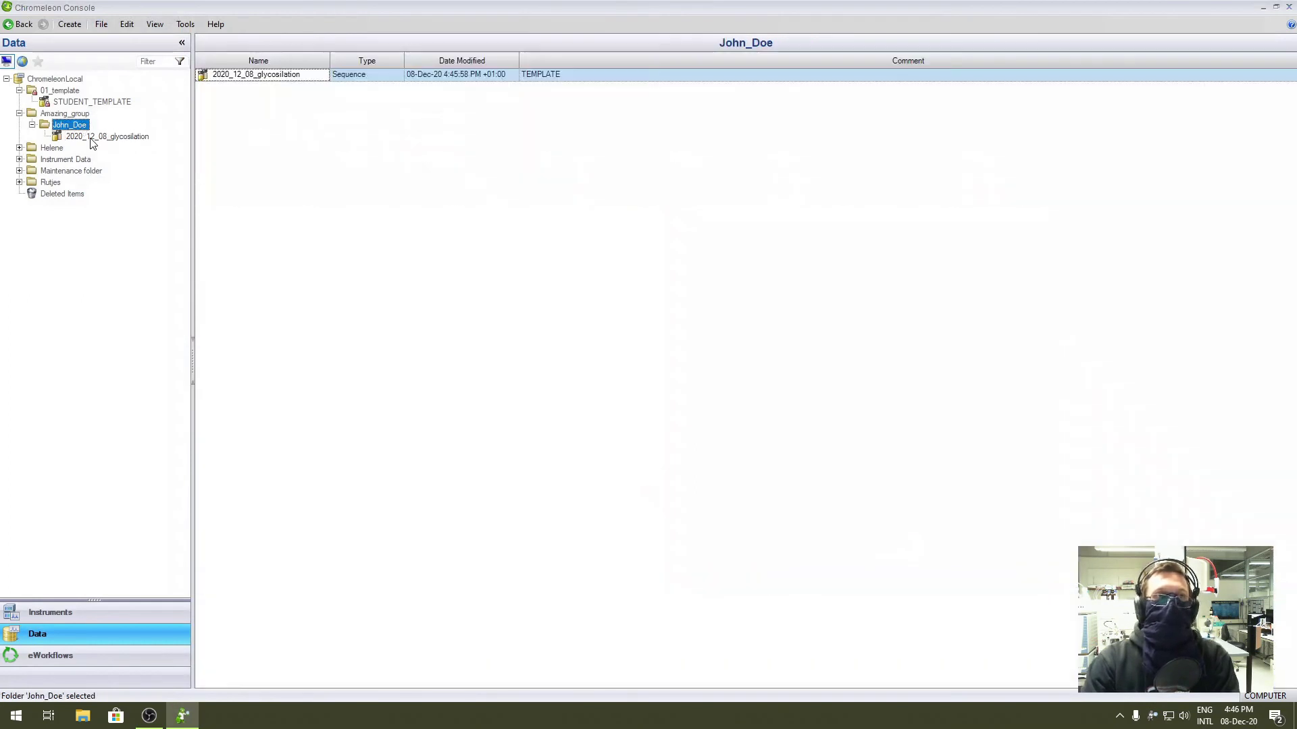
click(92, 137)
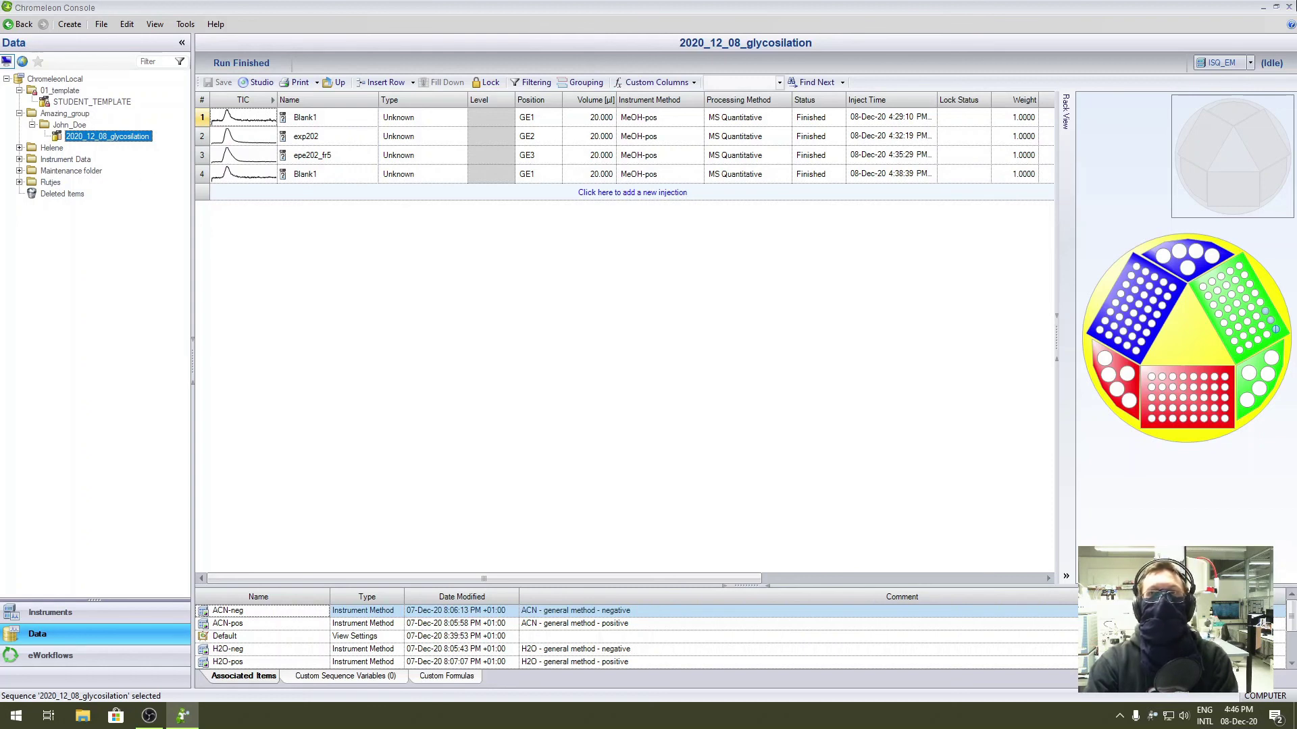
click(1288, 9)
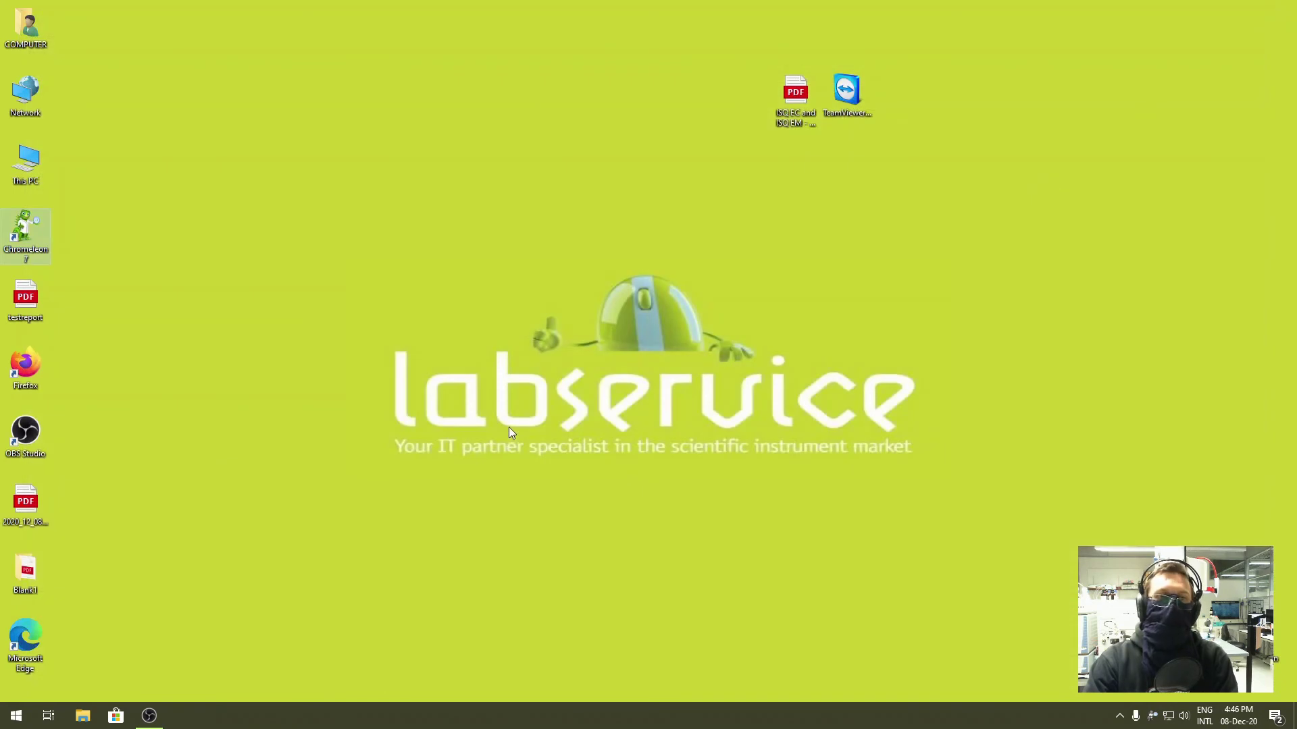